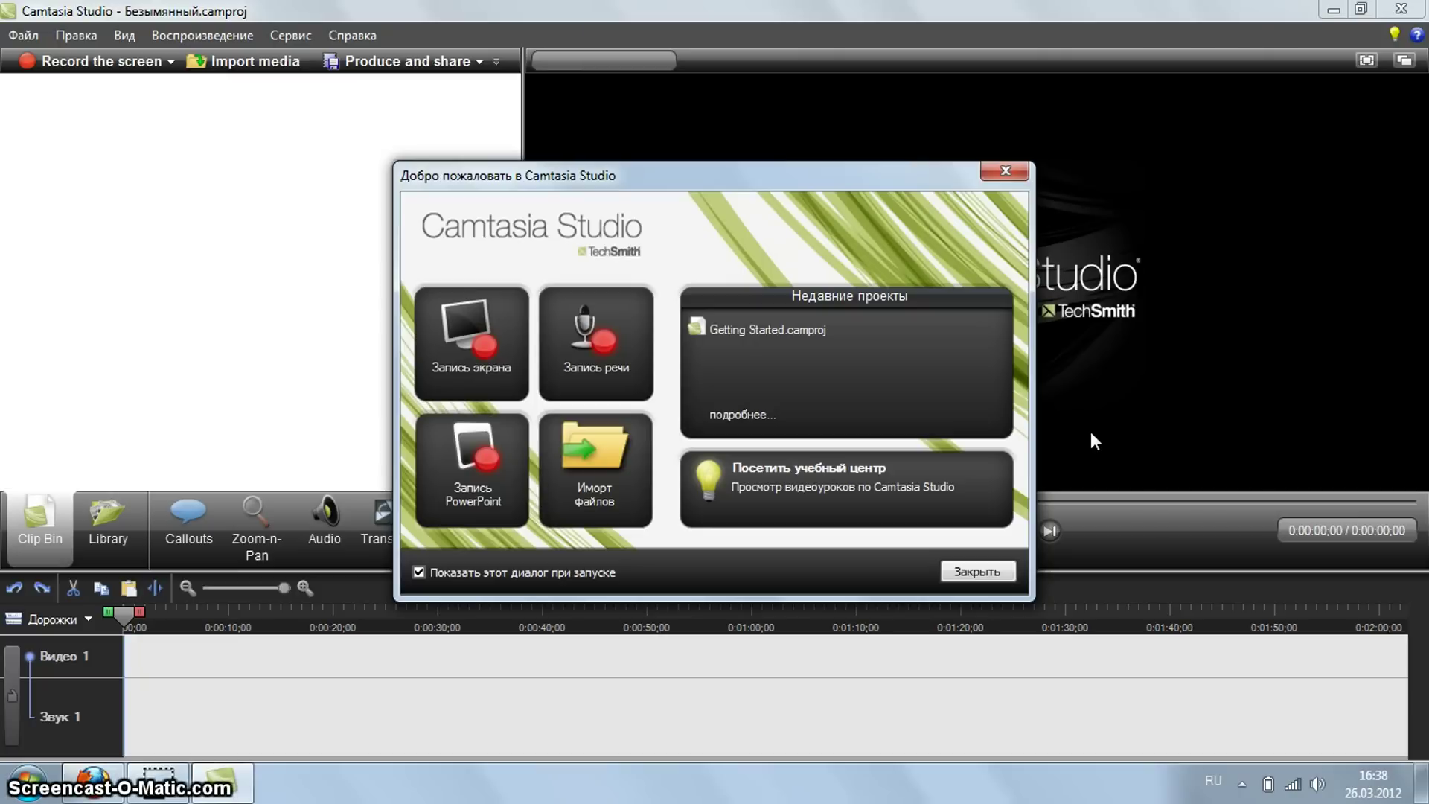
Dismiss the welcome window and open the screen recorder with the full screen as the capture area.
left_click(980, 569)
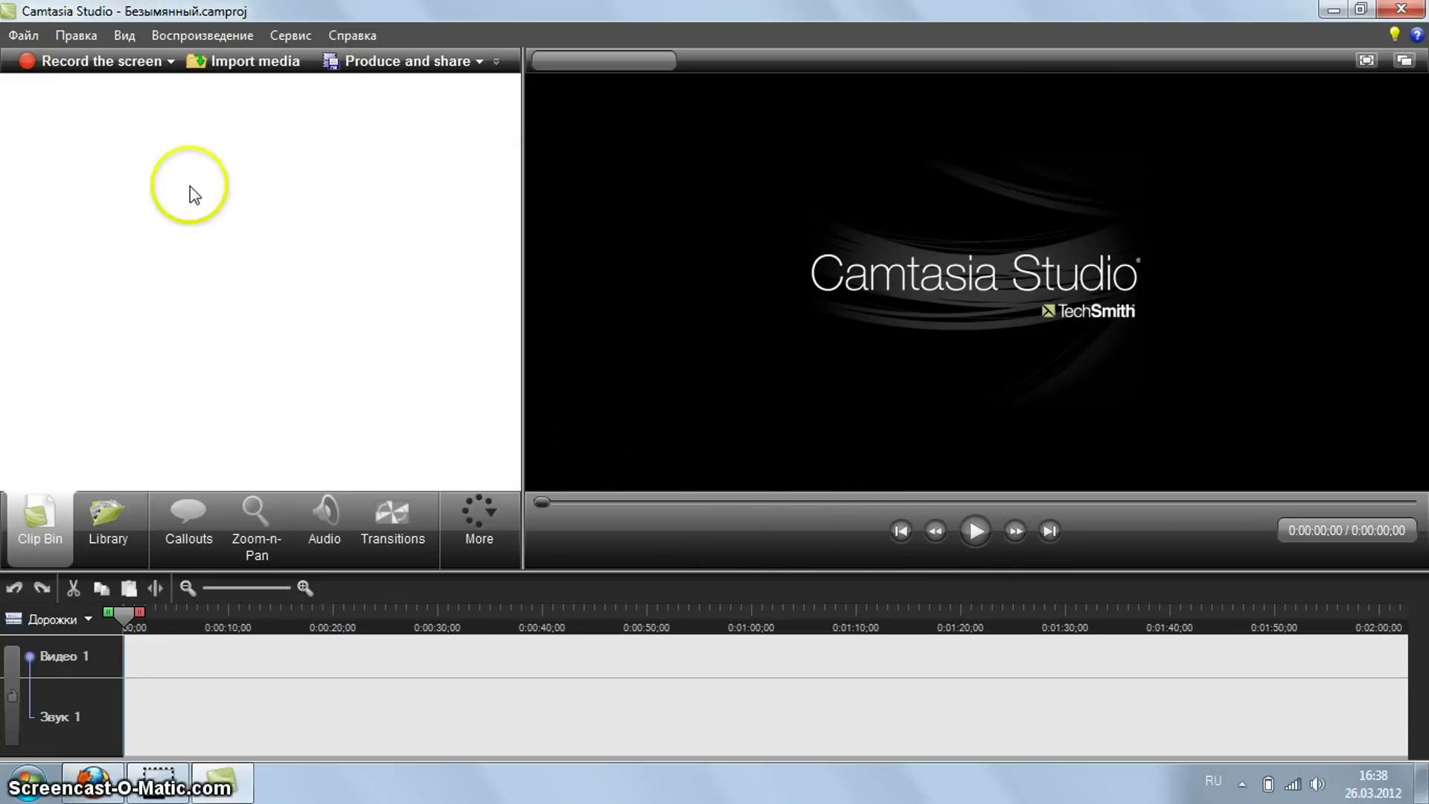
left_click(62, 63)
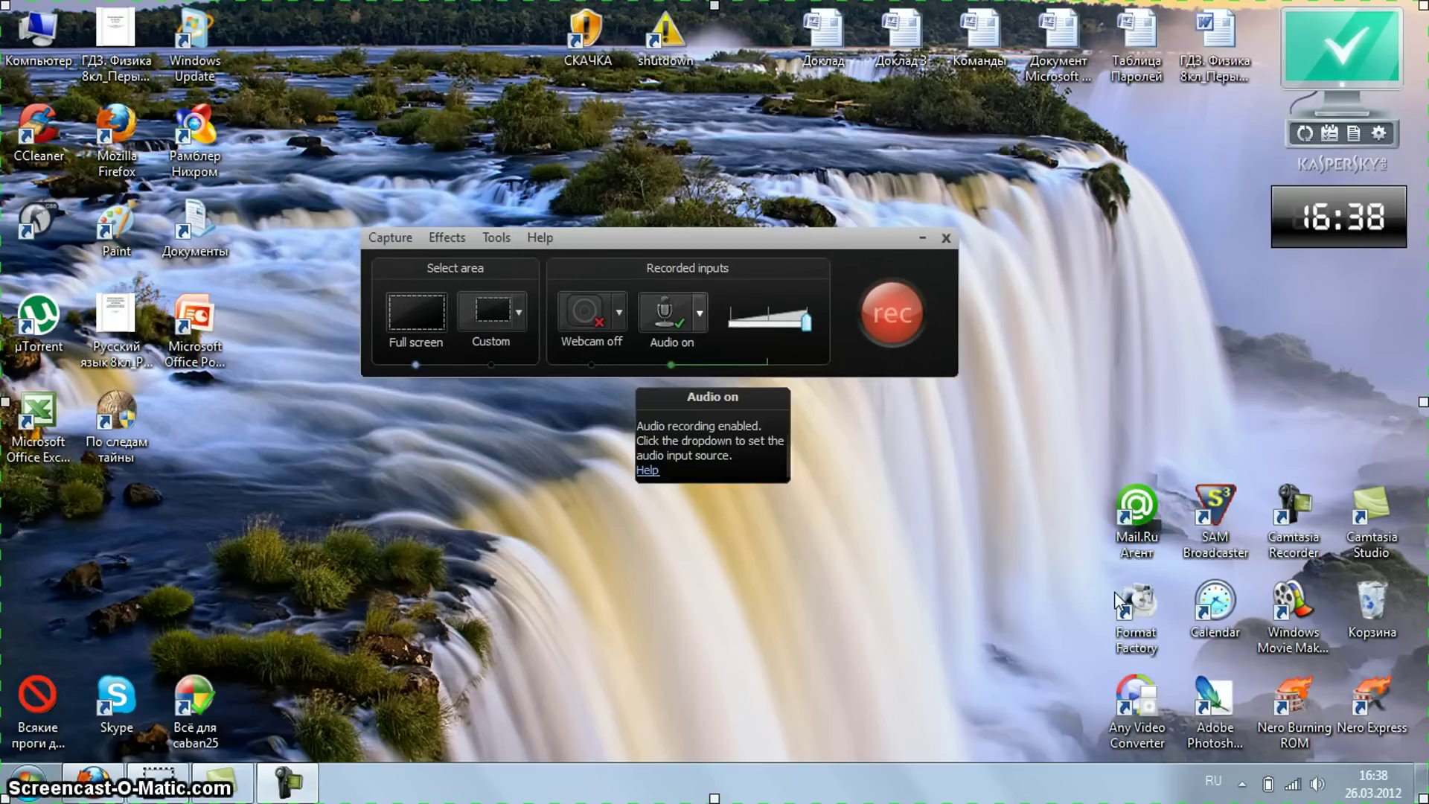
mouse_move(807, 322)
left_mouse_down()
mouse_move(733, 315)
mouse_move(812, 340)
left_mouse_up()
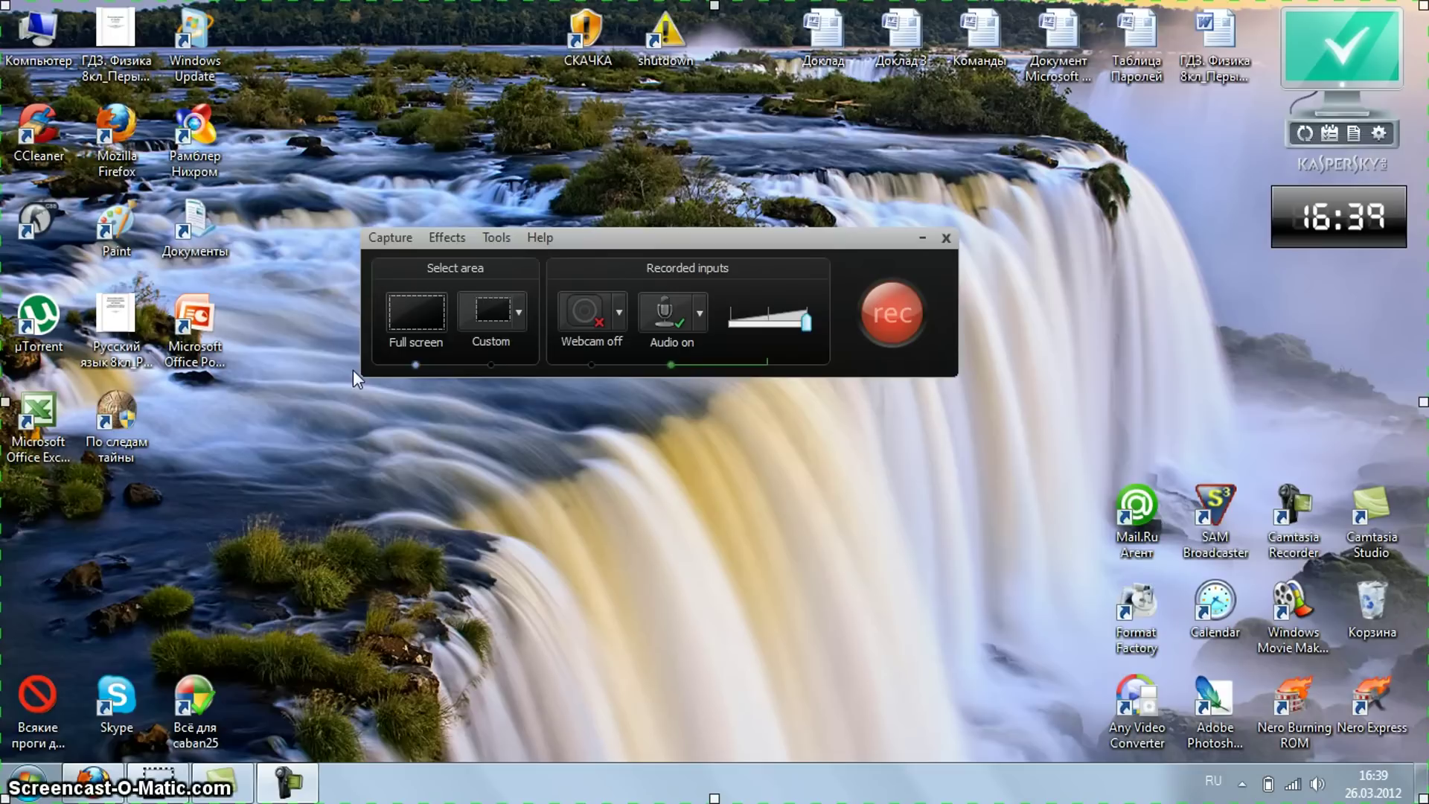
left_click(438, 315)
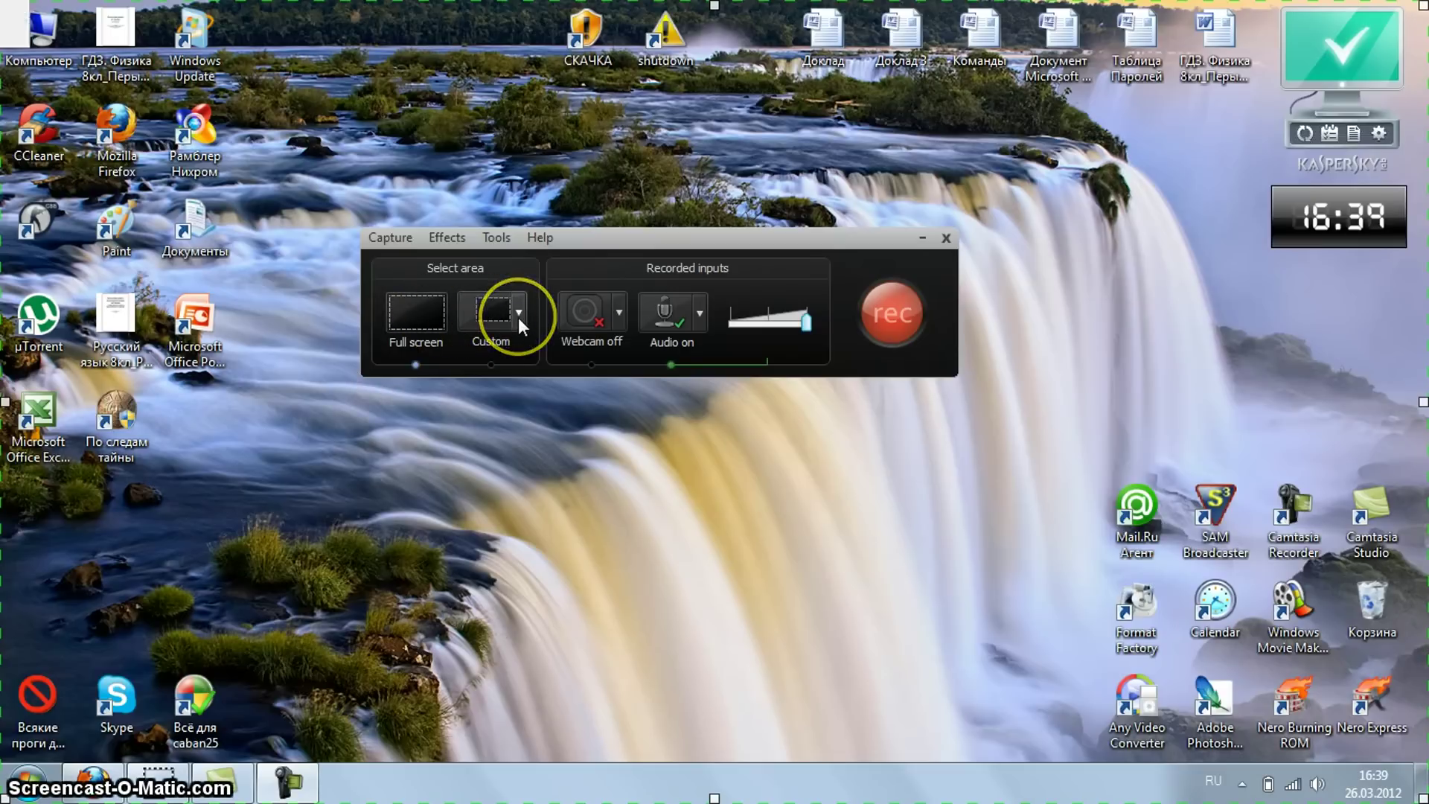
left_click(519, 314)
left_click(438, 315)
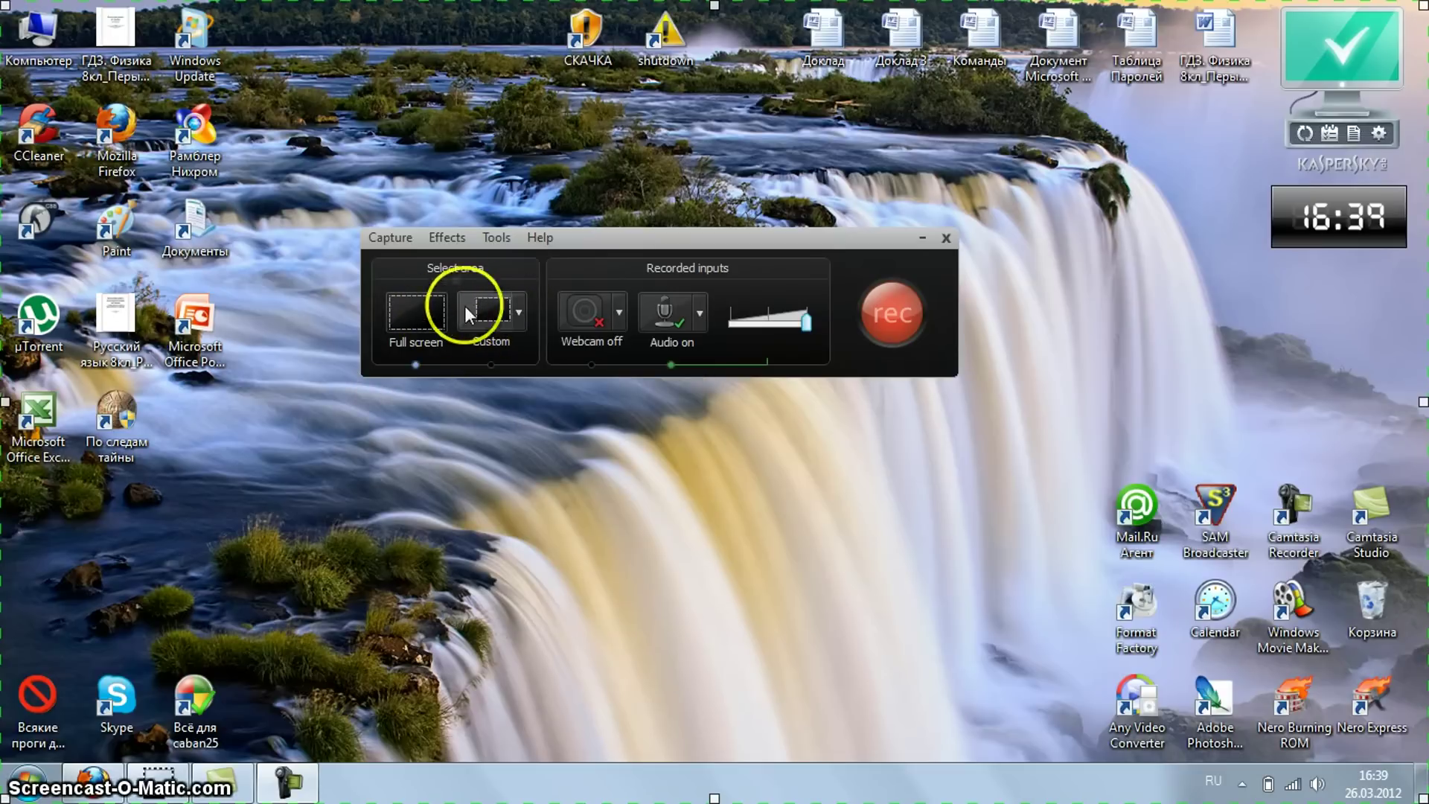
Check the desktop behind the recorder and start recording the full screen with audio on and the webcam off.
left_click(923, 237)
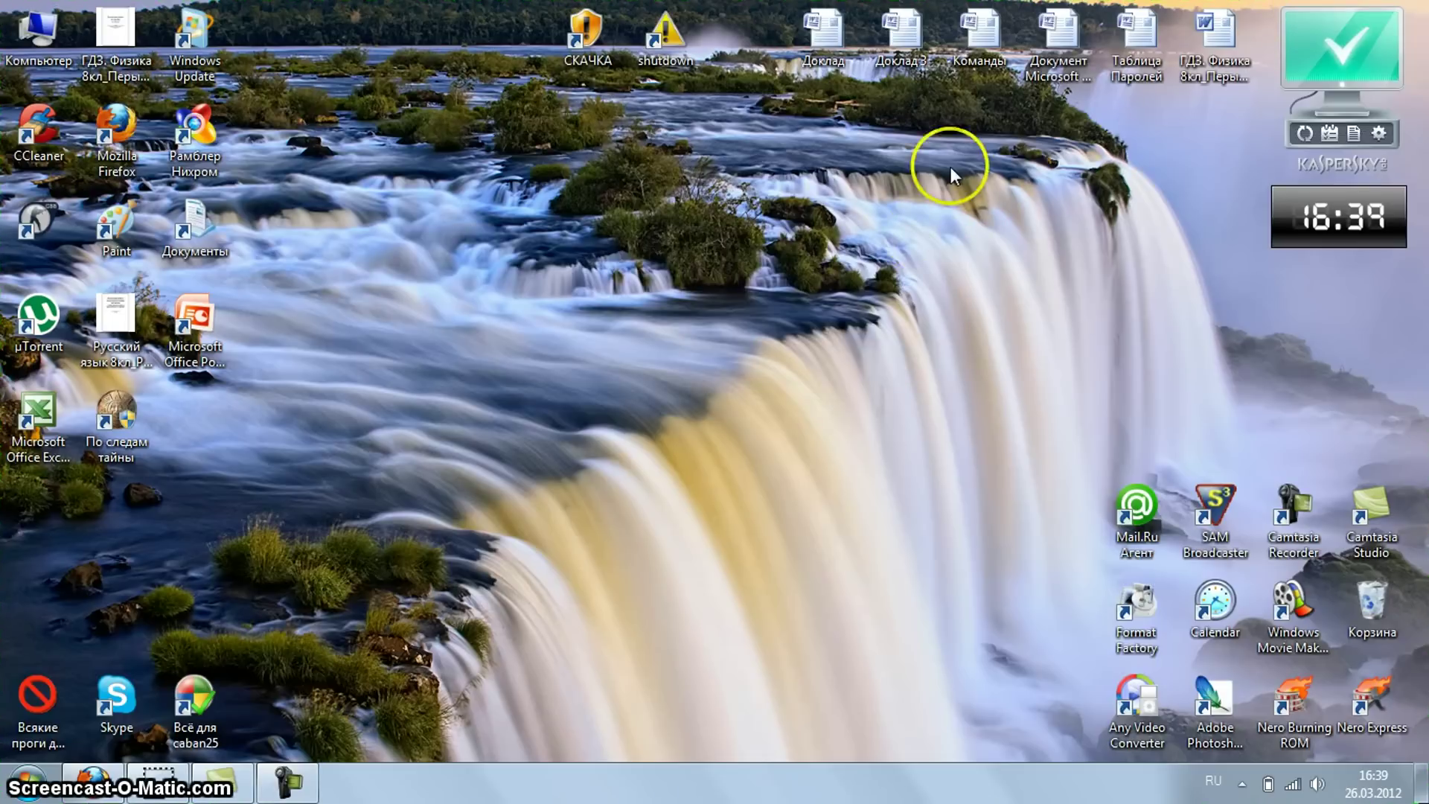
left_click(288, 778)
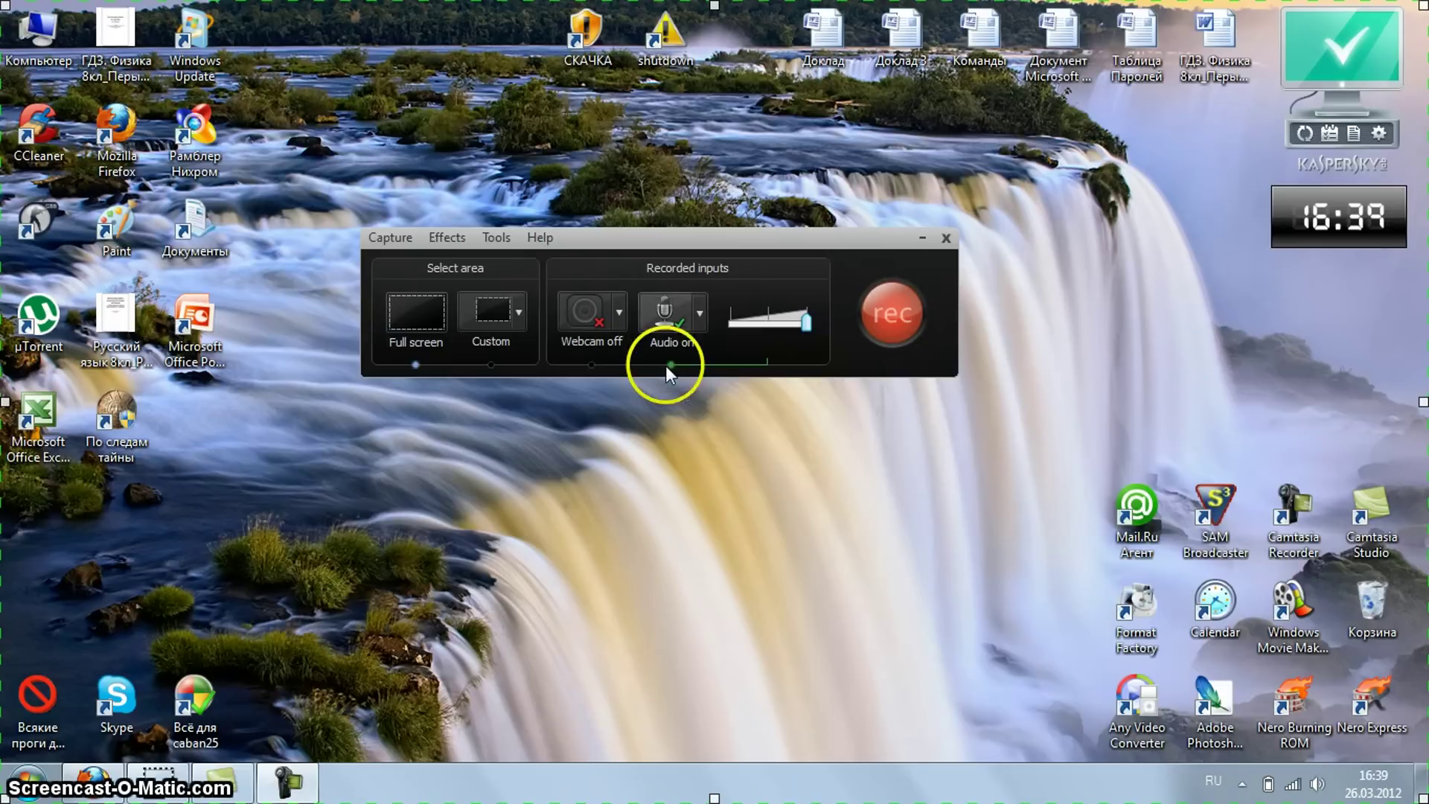
left_click(895, 331)
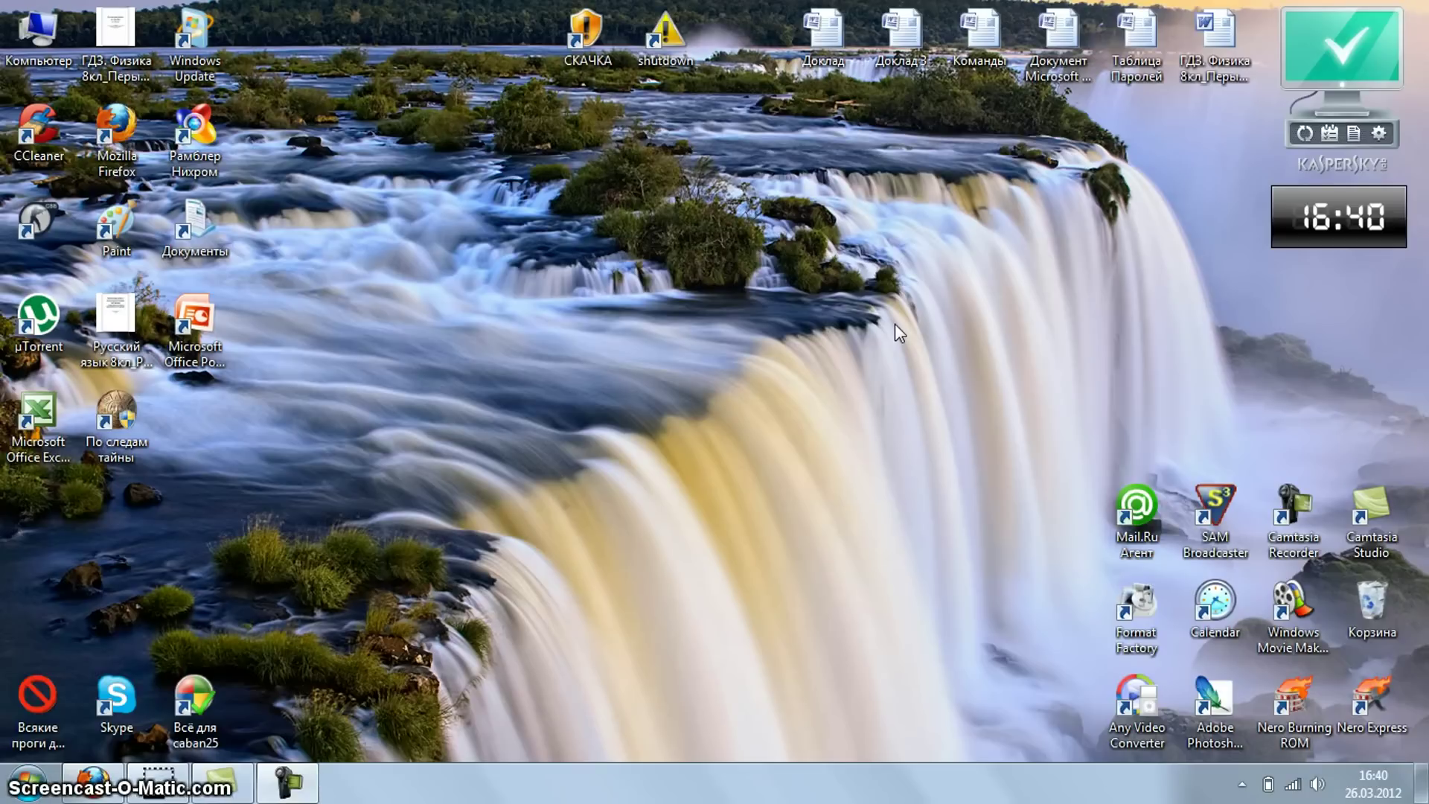
Record a short demonstration of opening local disk (C:) from Компьютер, closing its window and stopping the recording.
left_click(37, 34)
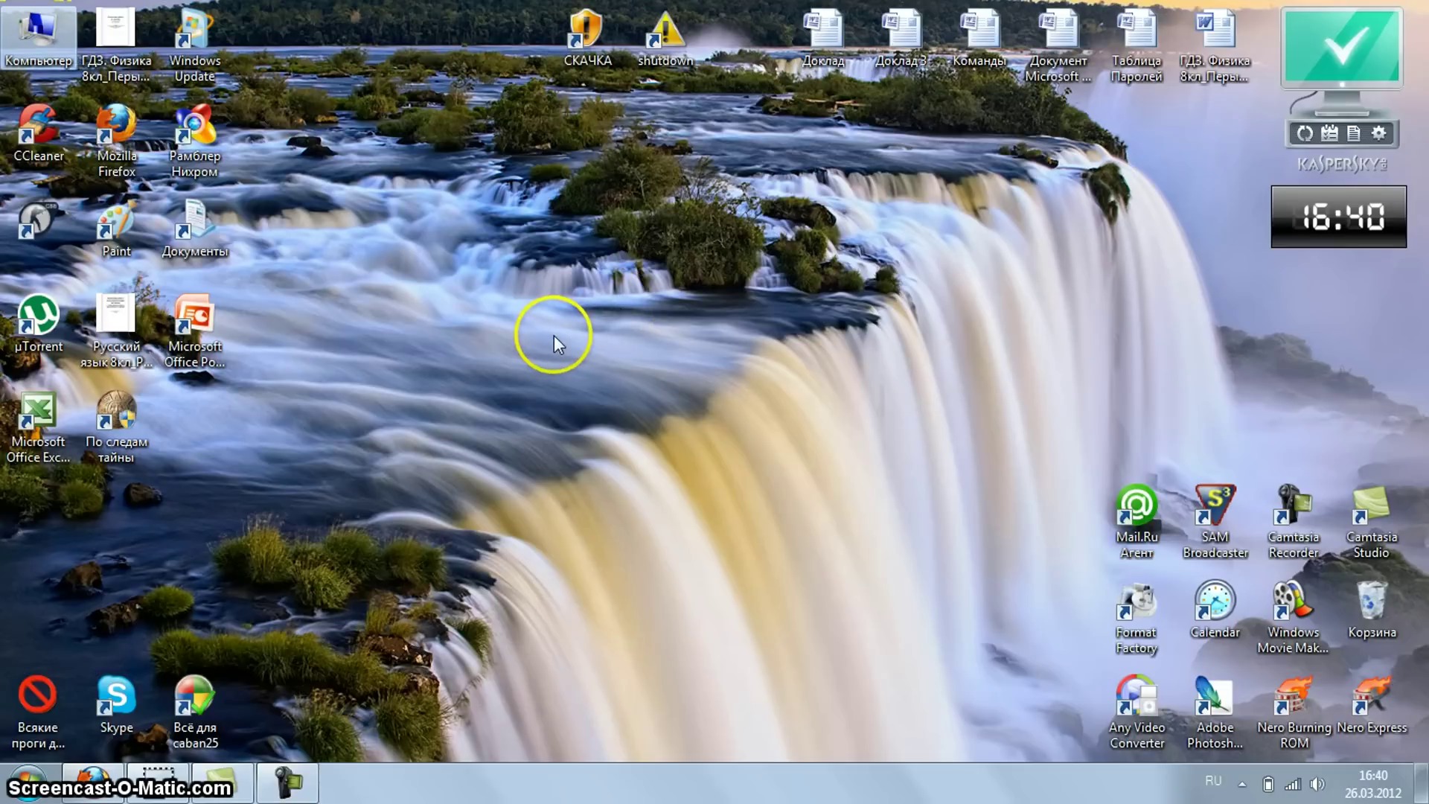
double_click(46, 38)
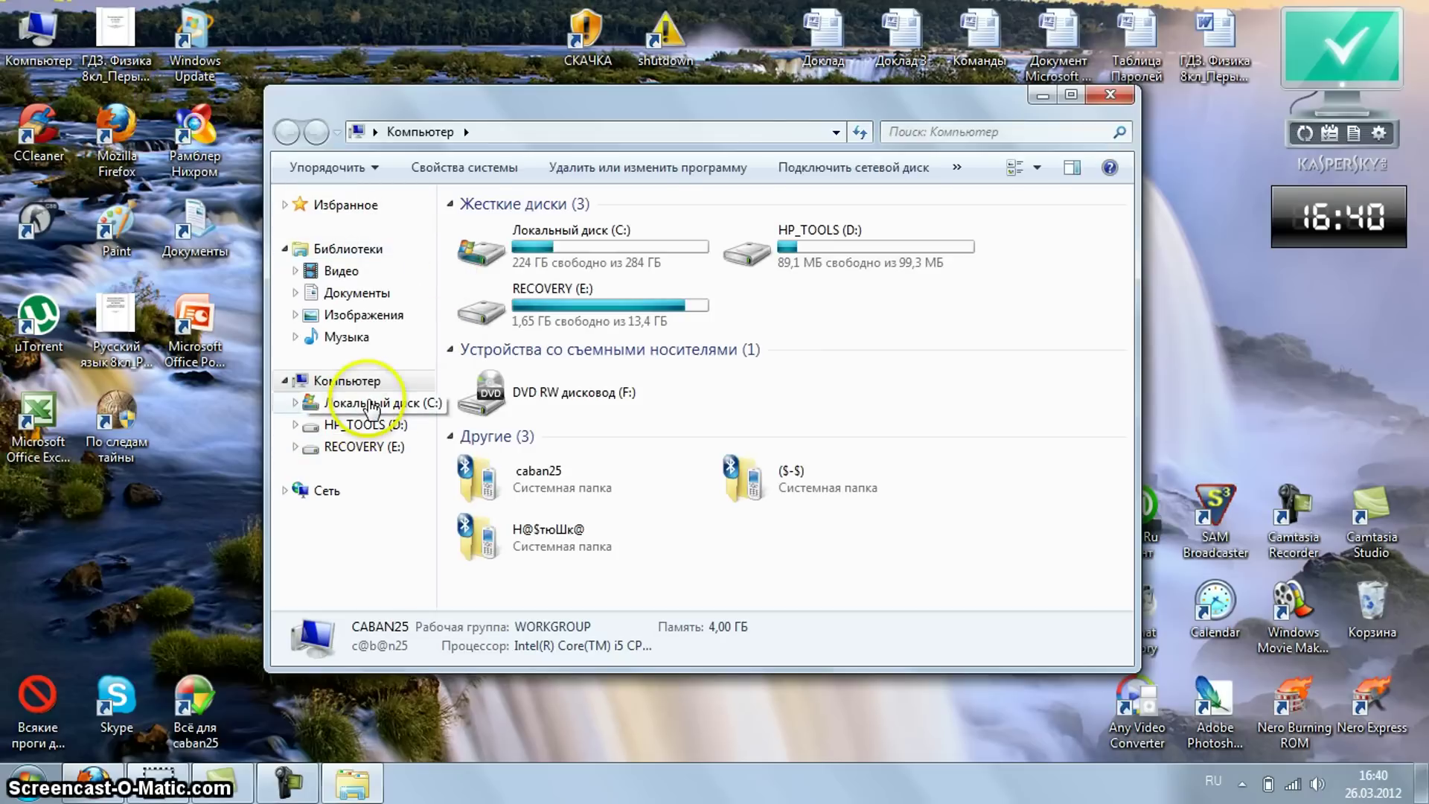
left_click(369, 404)
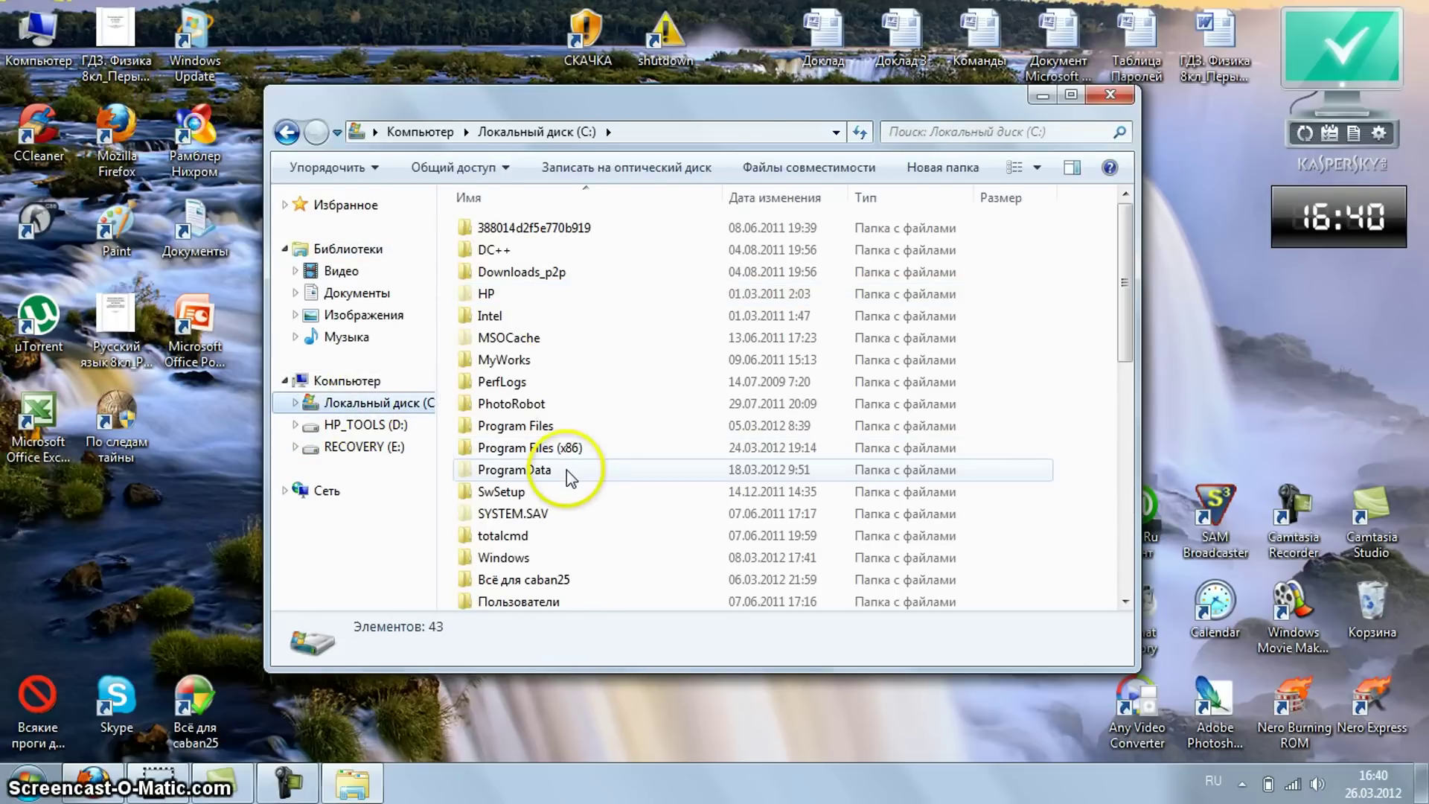
left_click_drag(1124, 282, 1113, 82)
left_click(1110, 95)
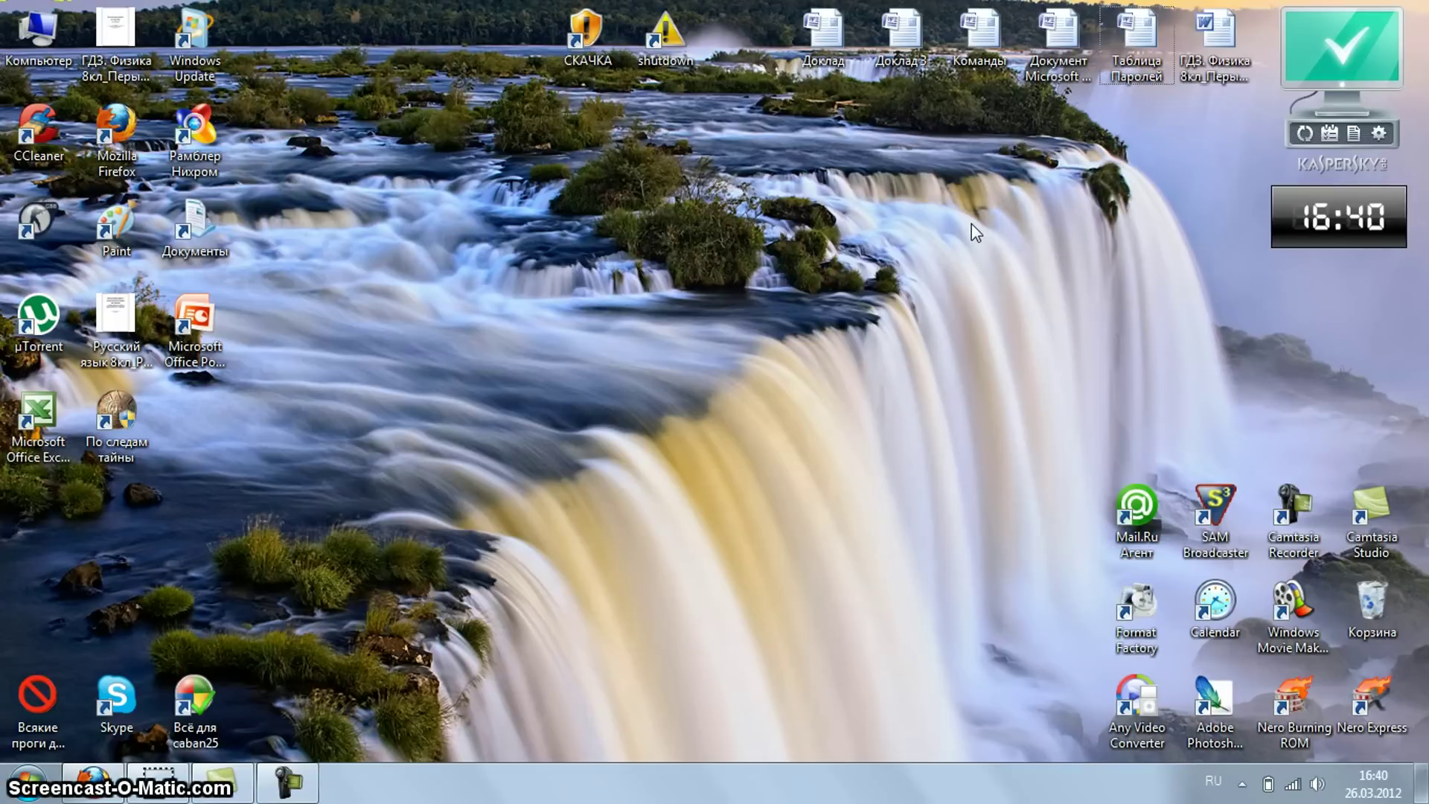
key("F10")
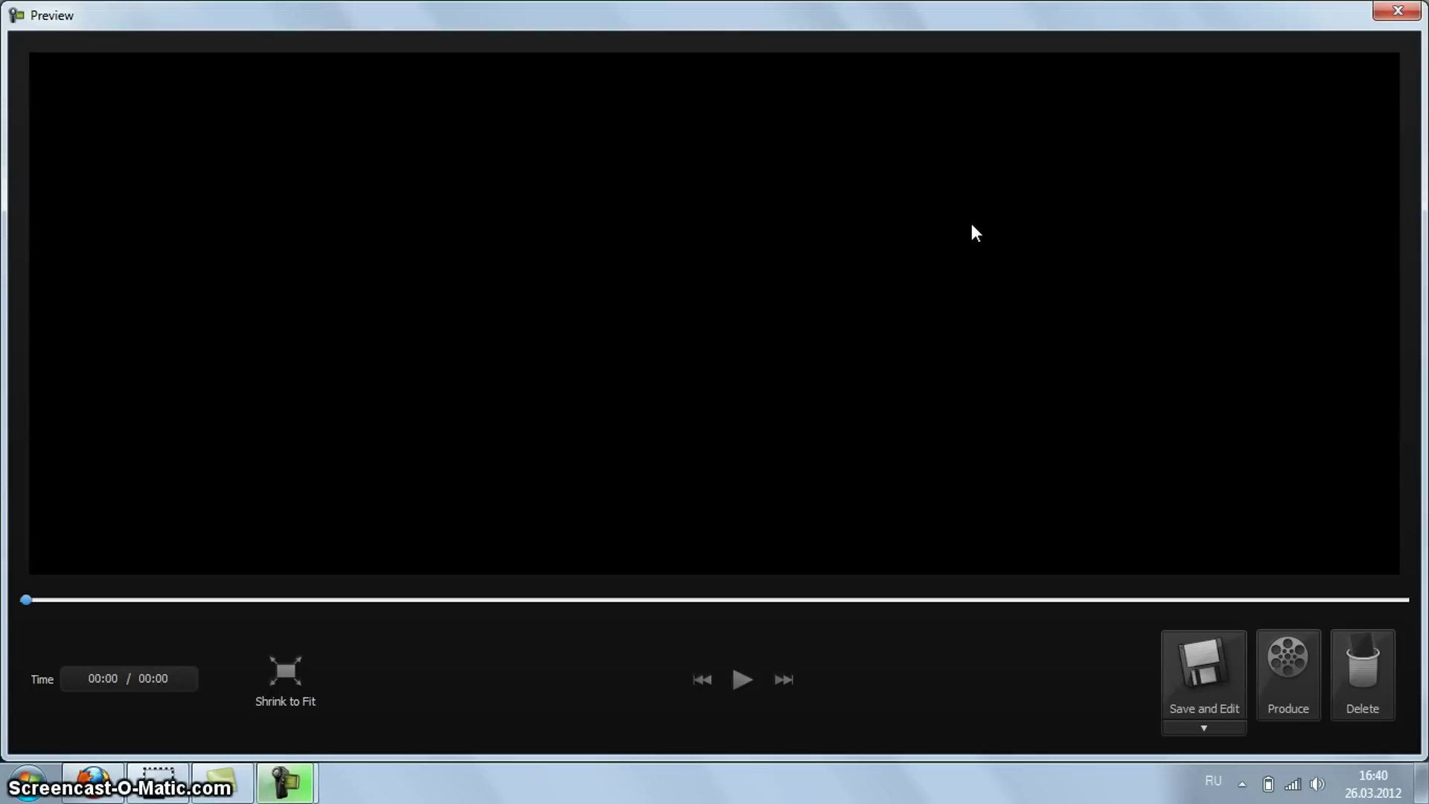
Review the captured footage in the preview and check the system volume level.
left_click(926, 266)
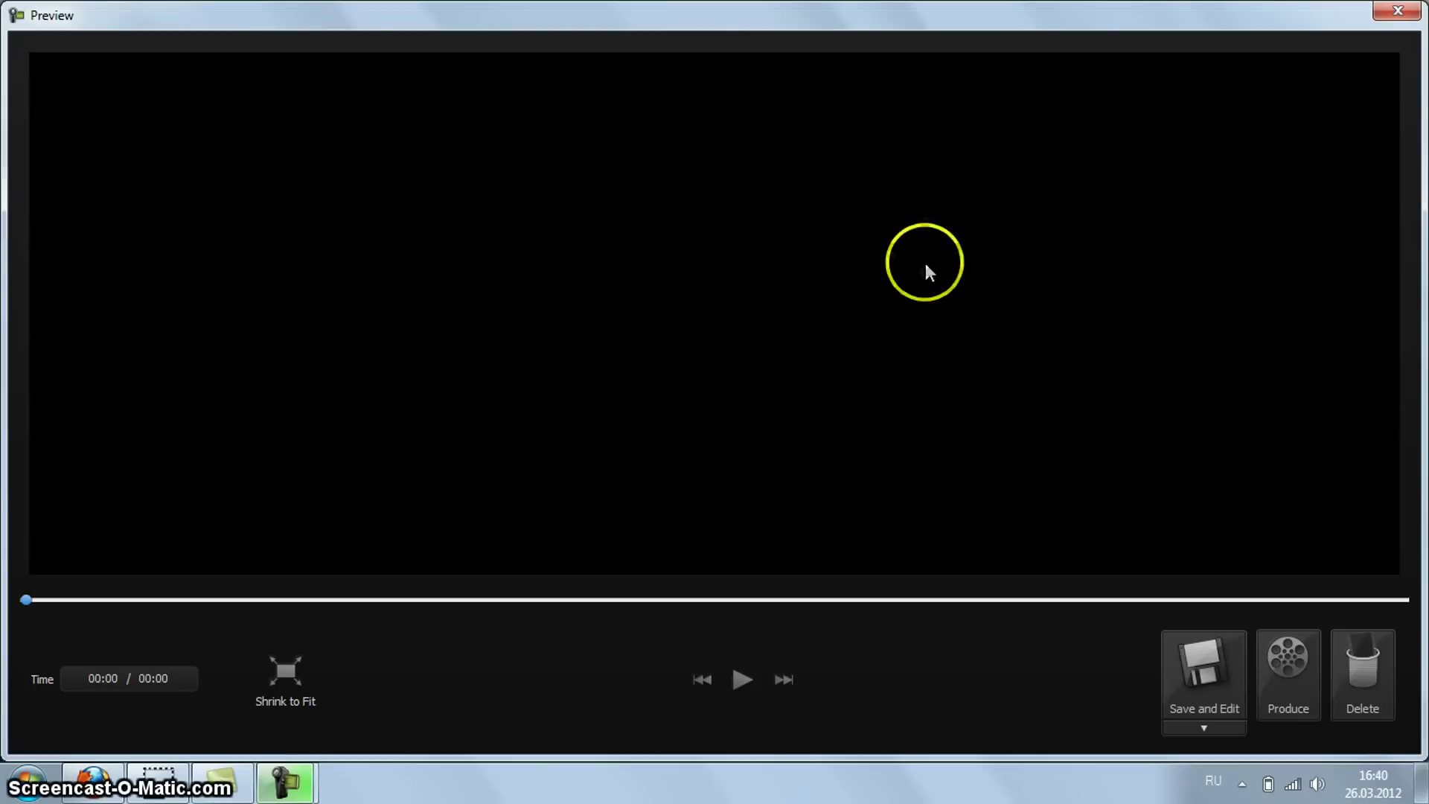
left_click(1317, 784)
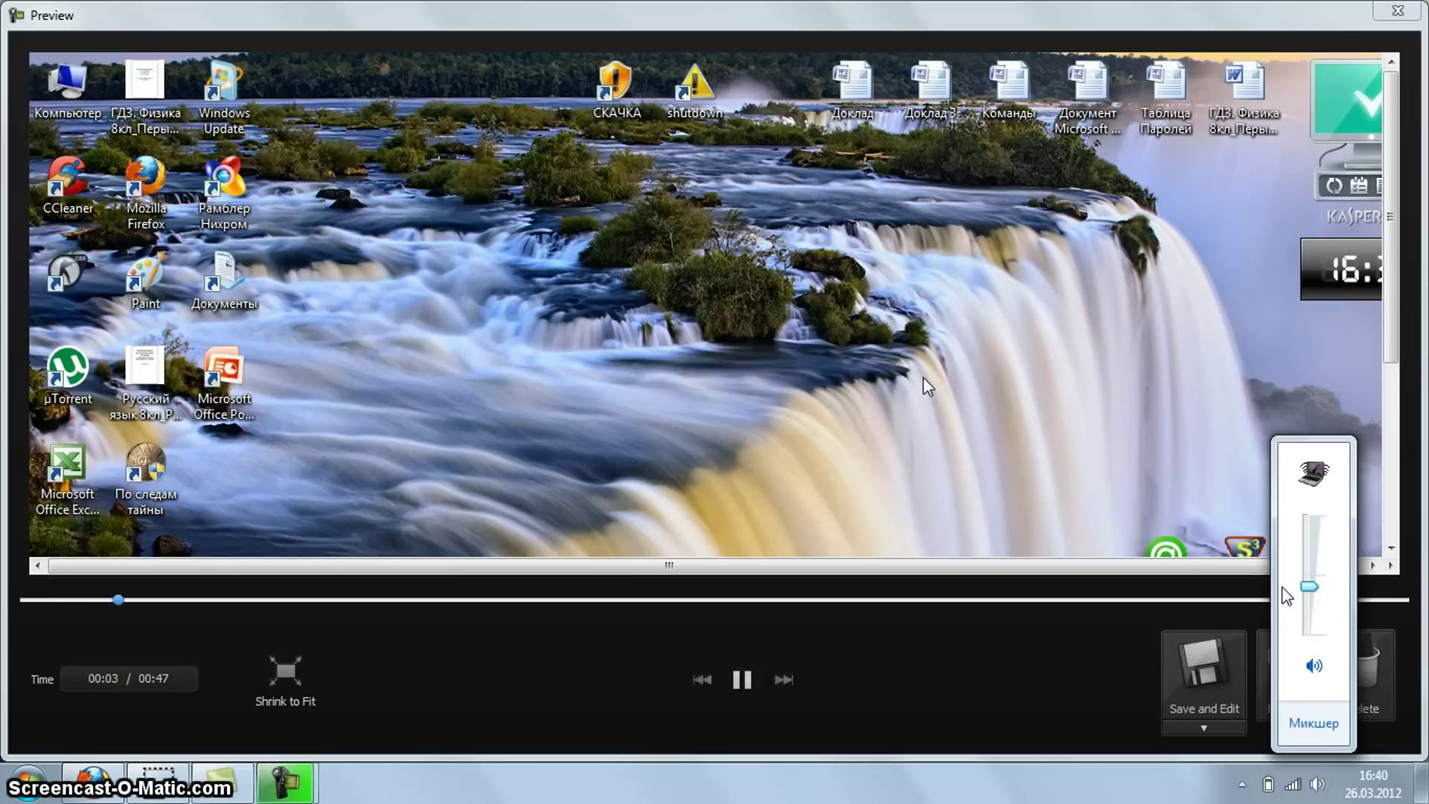
left_click(1287, 596)
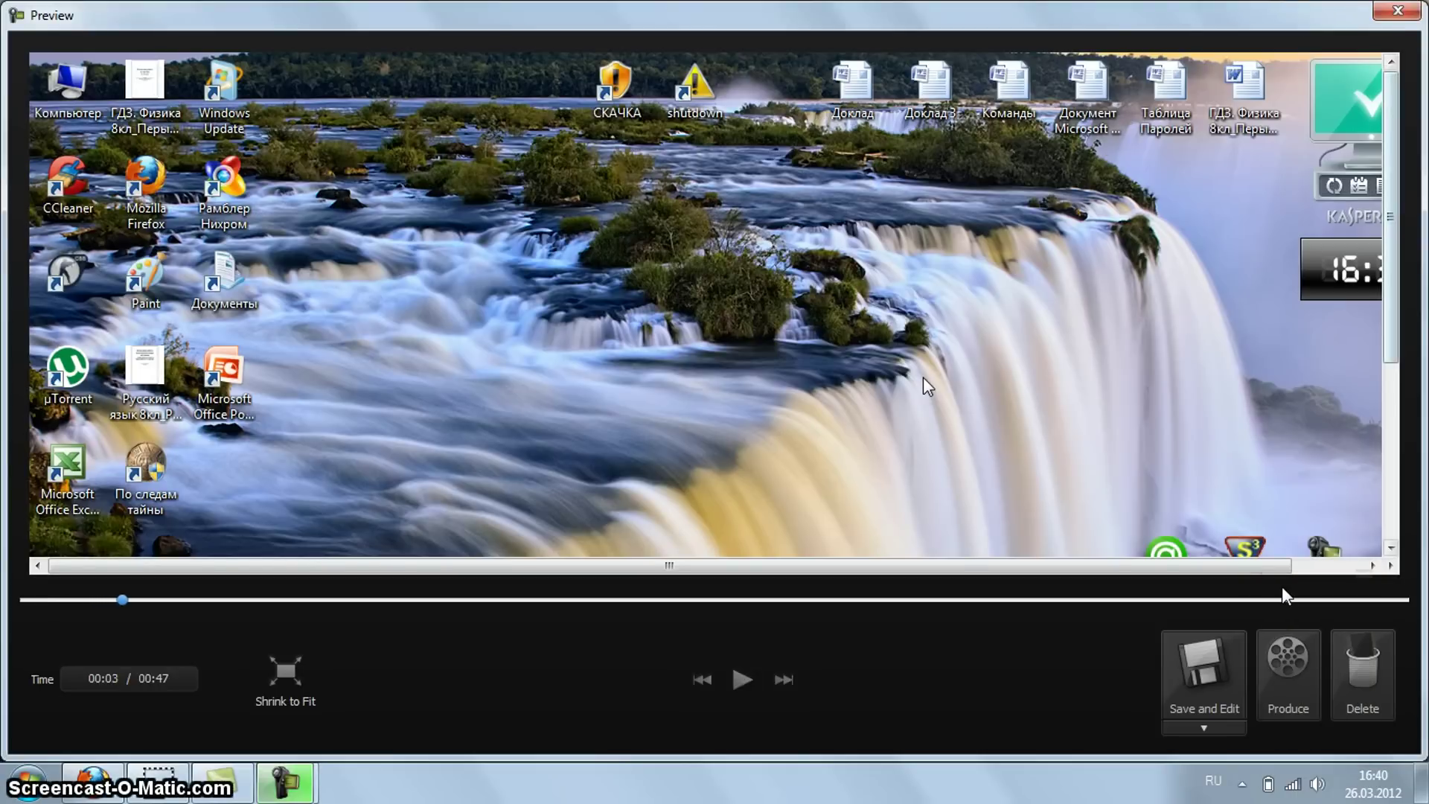
scroll(1390, 372, "down", 5)
left_click_drag(1392, 511, 1386, 262)
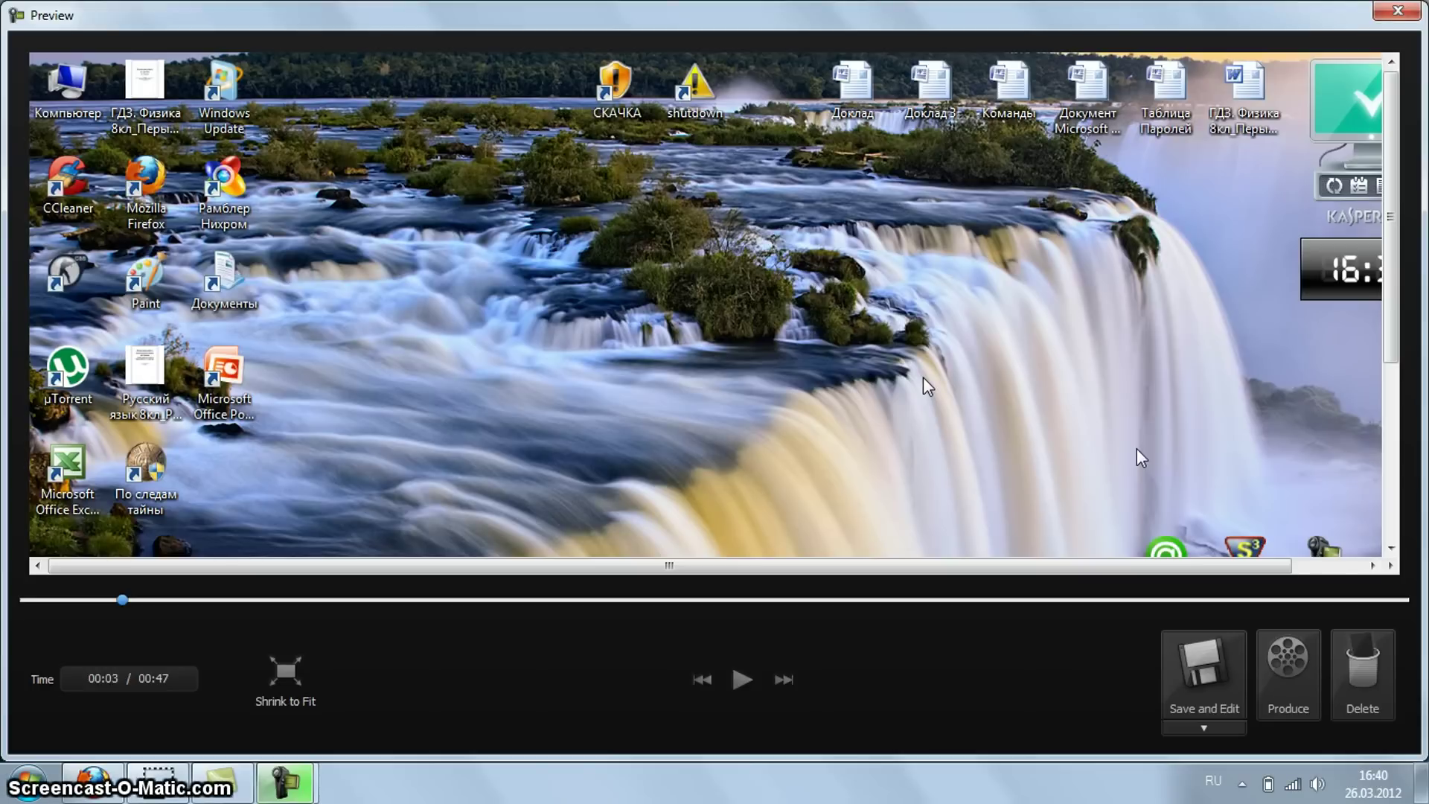
Save the recording for editing as capture-1 in the Всё для caban25 folder on local disk (C:), using the Camtasia Recording Files (*.camrec) type.
left_click(1221, 728)
left_click(1261, 741)
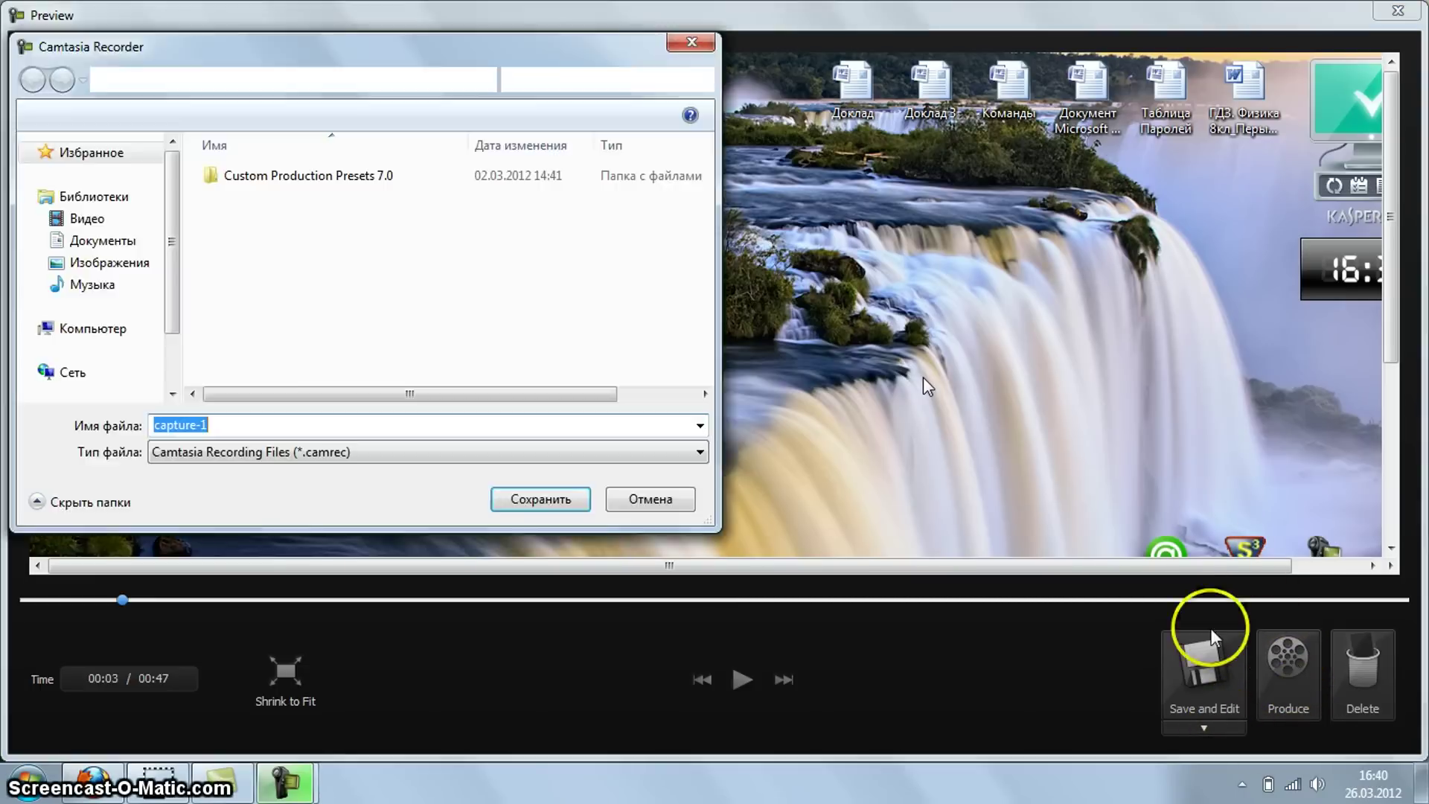
left_click(352, 450)
left_click(352, 450)
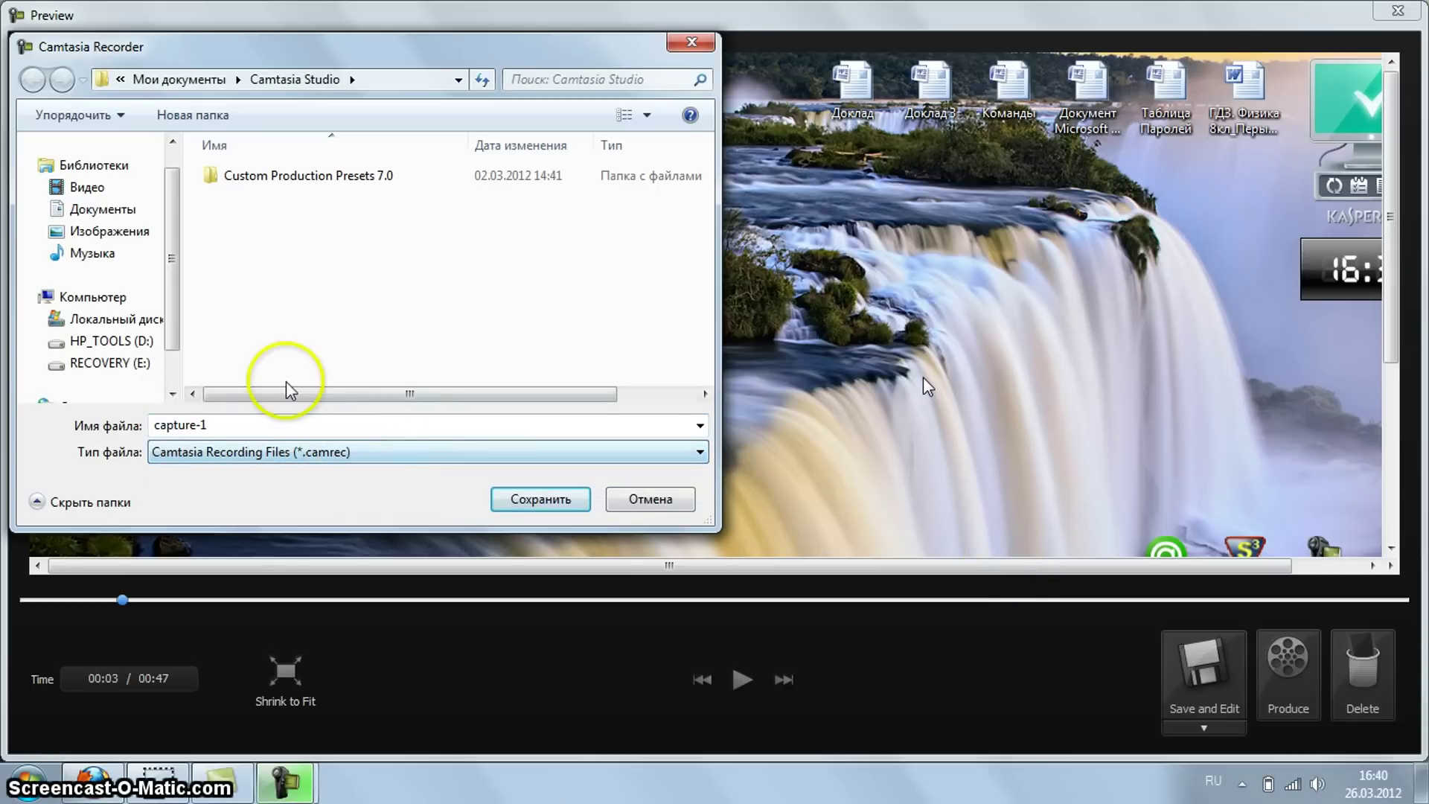
left_click(99, 297)
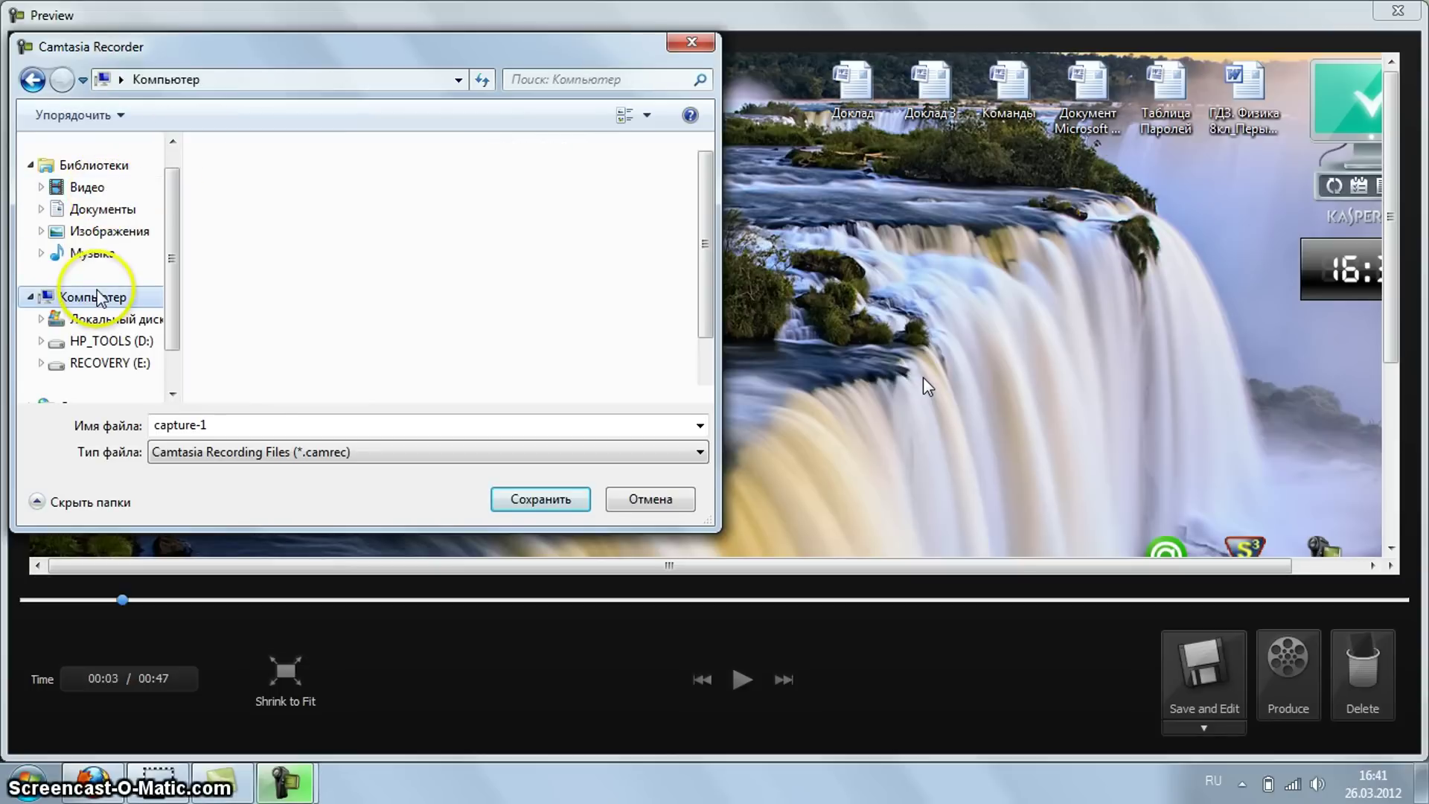
double_click(378, 205)
left_click(560, 507)
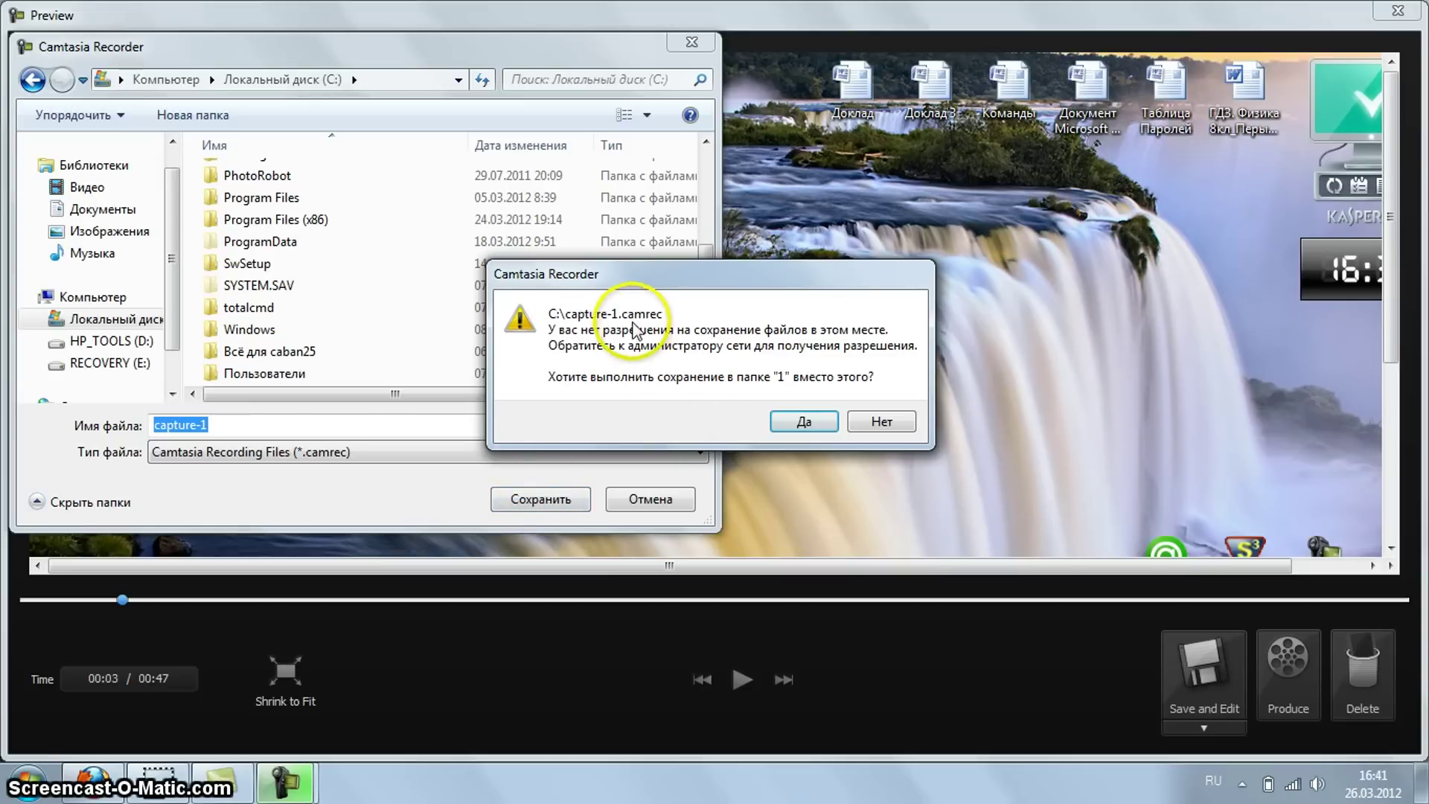
left_click(882, 422)
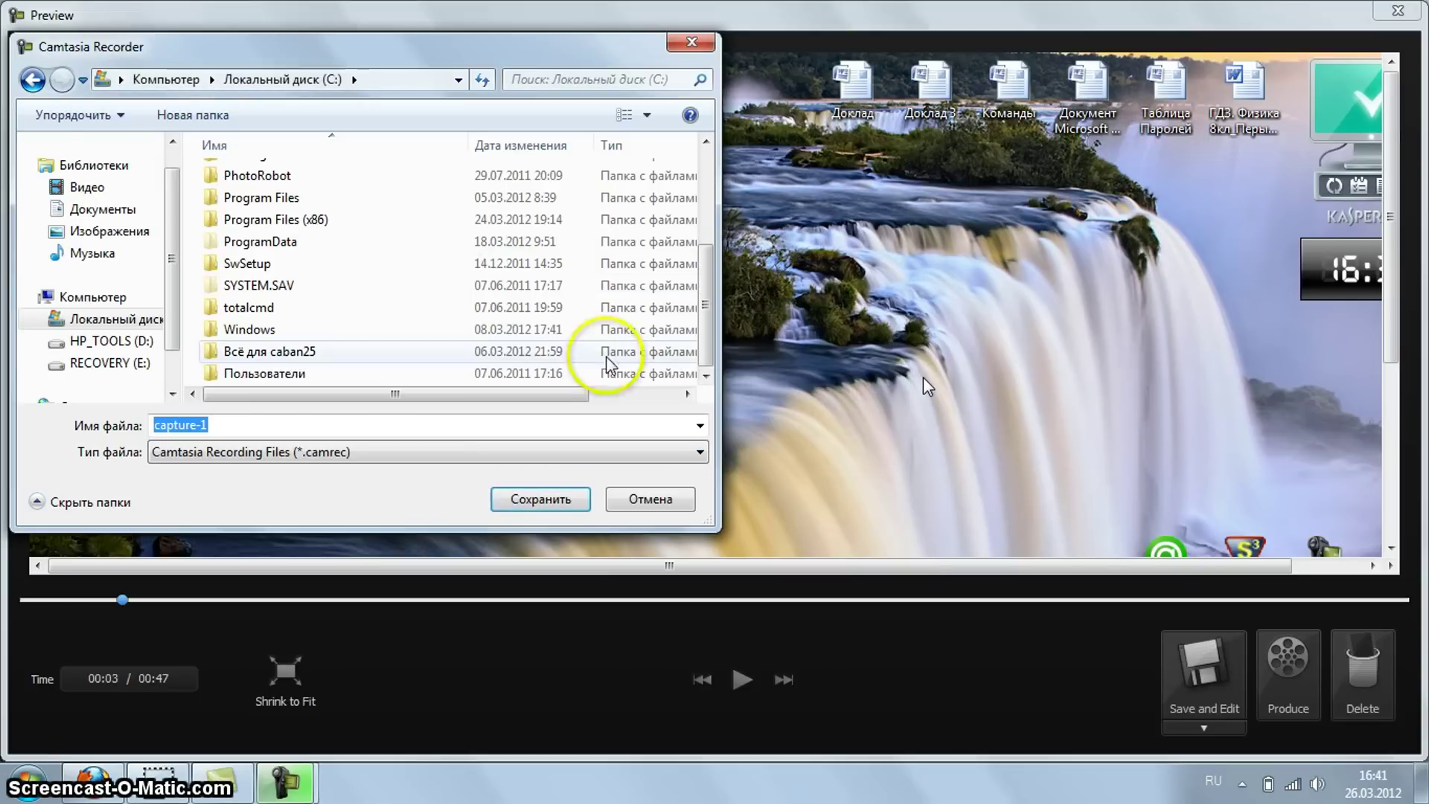
double_click(286, 354)
left_click(541, 499)
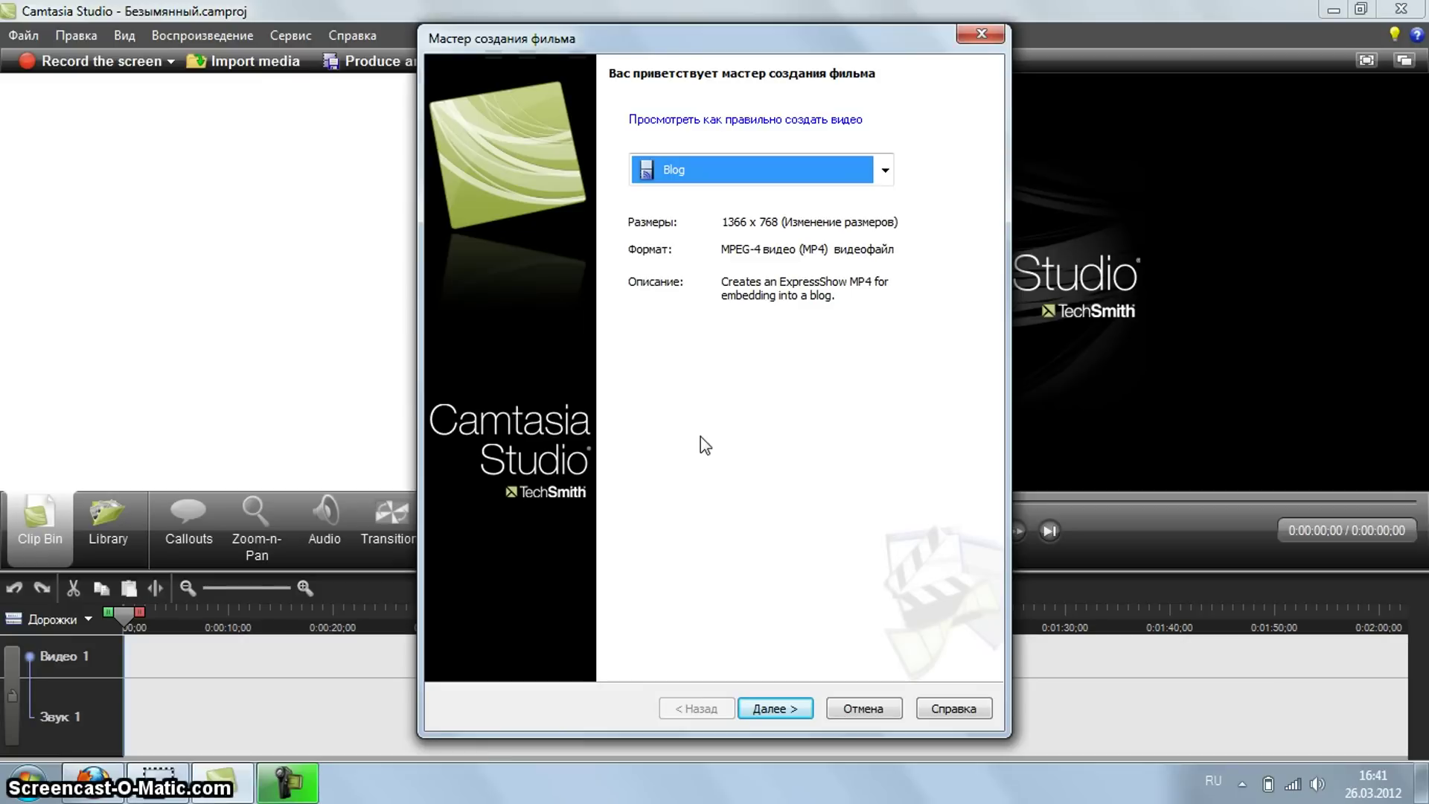
left_click(735, 181)
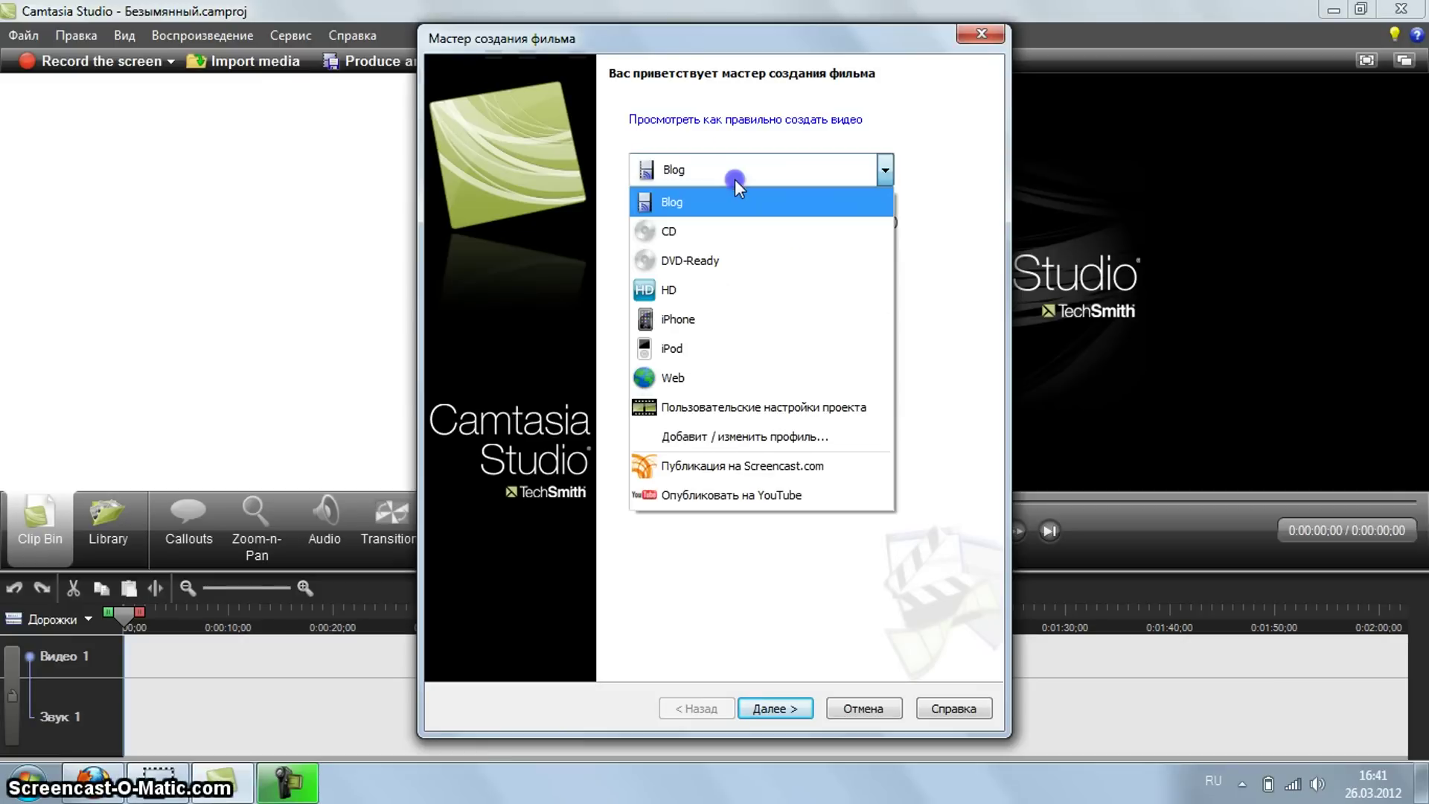
left_click(745, 408)
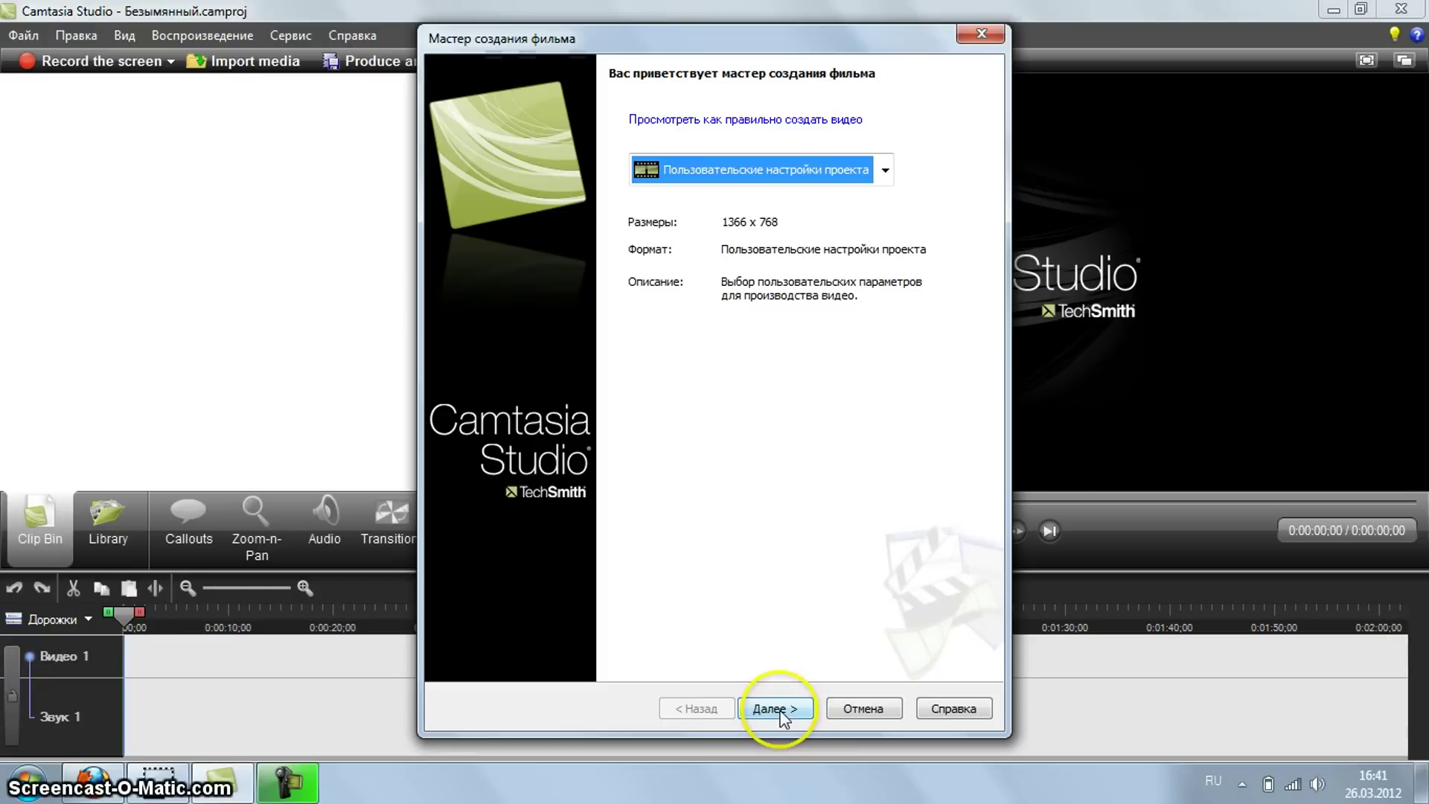
left_click(864, 709)
Import the capture-1 recording from the Всё для caban25 folder into the project's clip bin and maximize the editor window.
left_click_drag(417, 11, 654, 87)
double_click(36, 31)
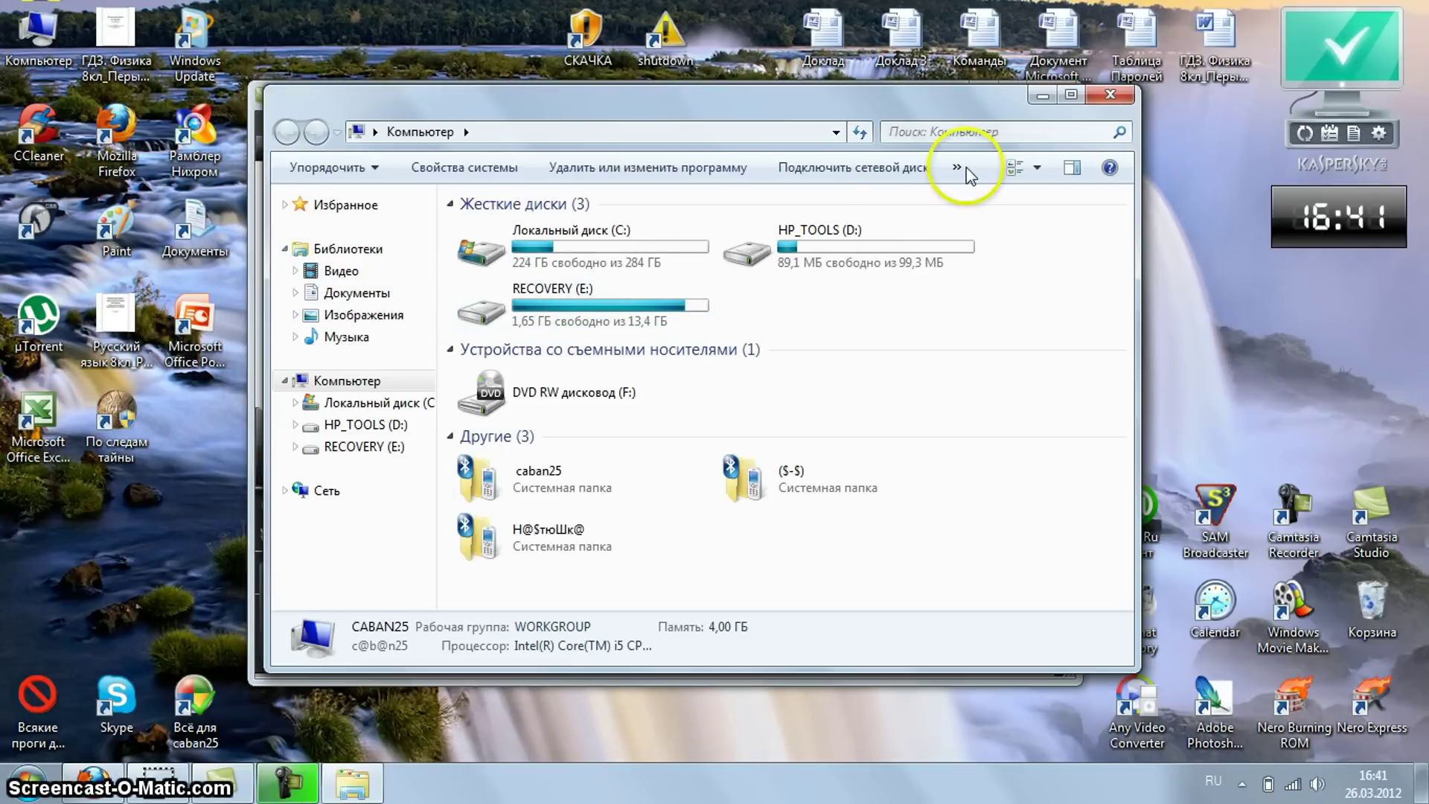
left_click(1109, 95)
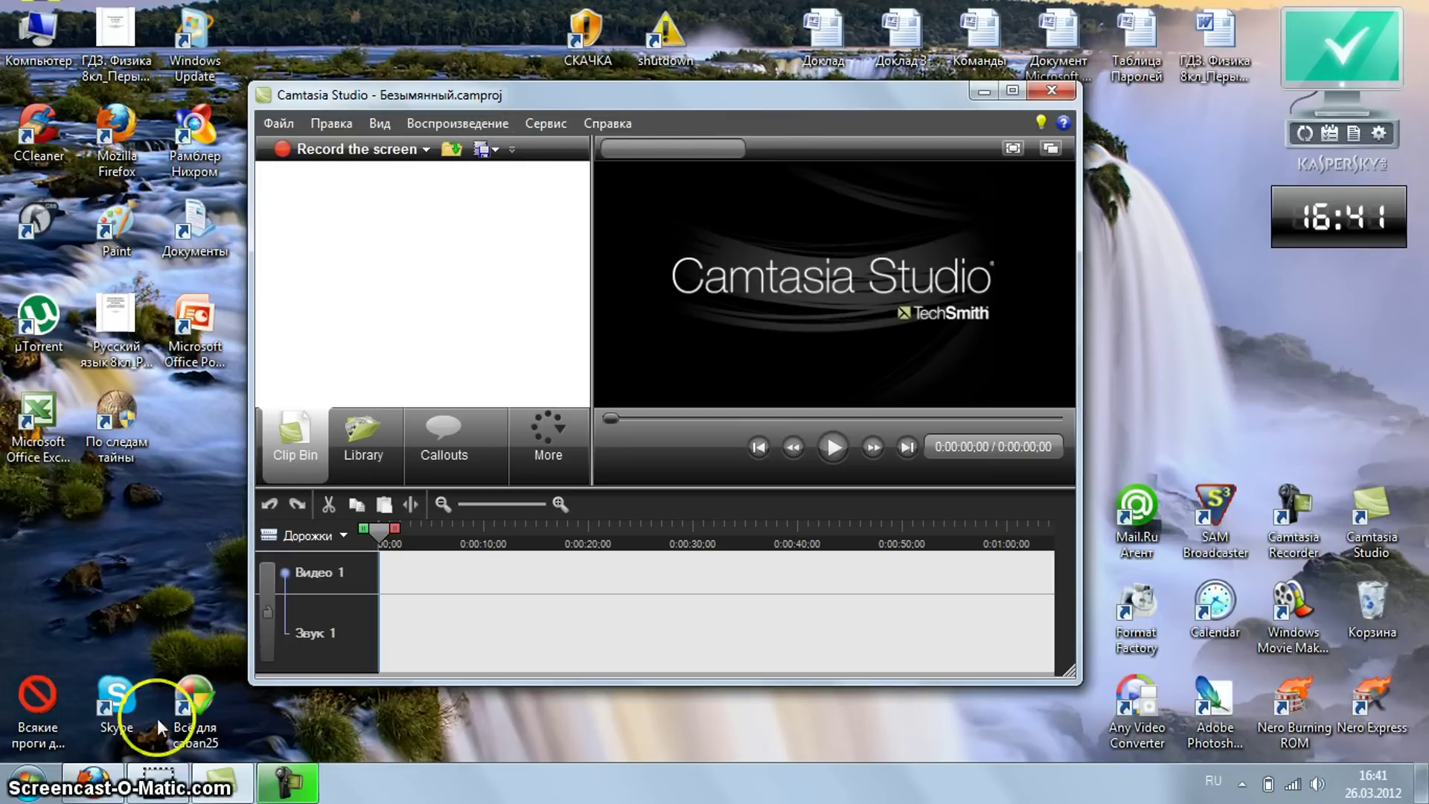
double_click(194, 704)
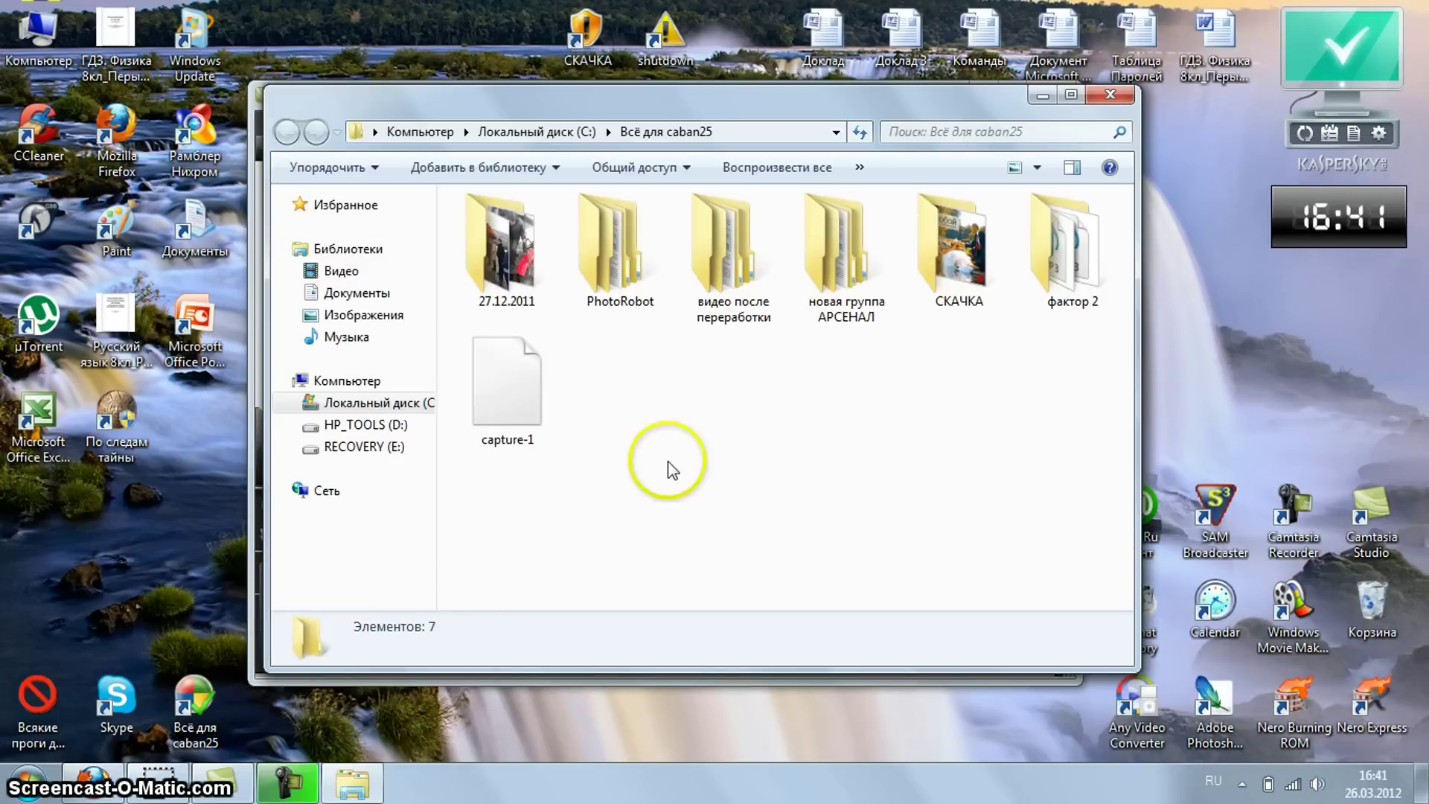
left_click(548, 409)
left_click_drag(774, 100, 1079, 315)
left_click_drag(840, 588, 440, 332)
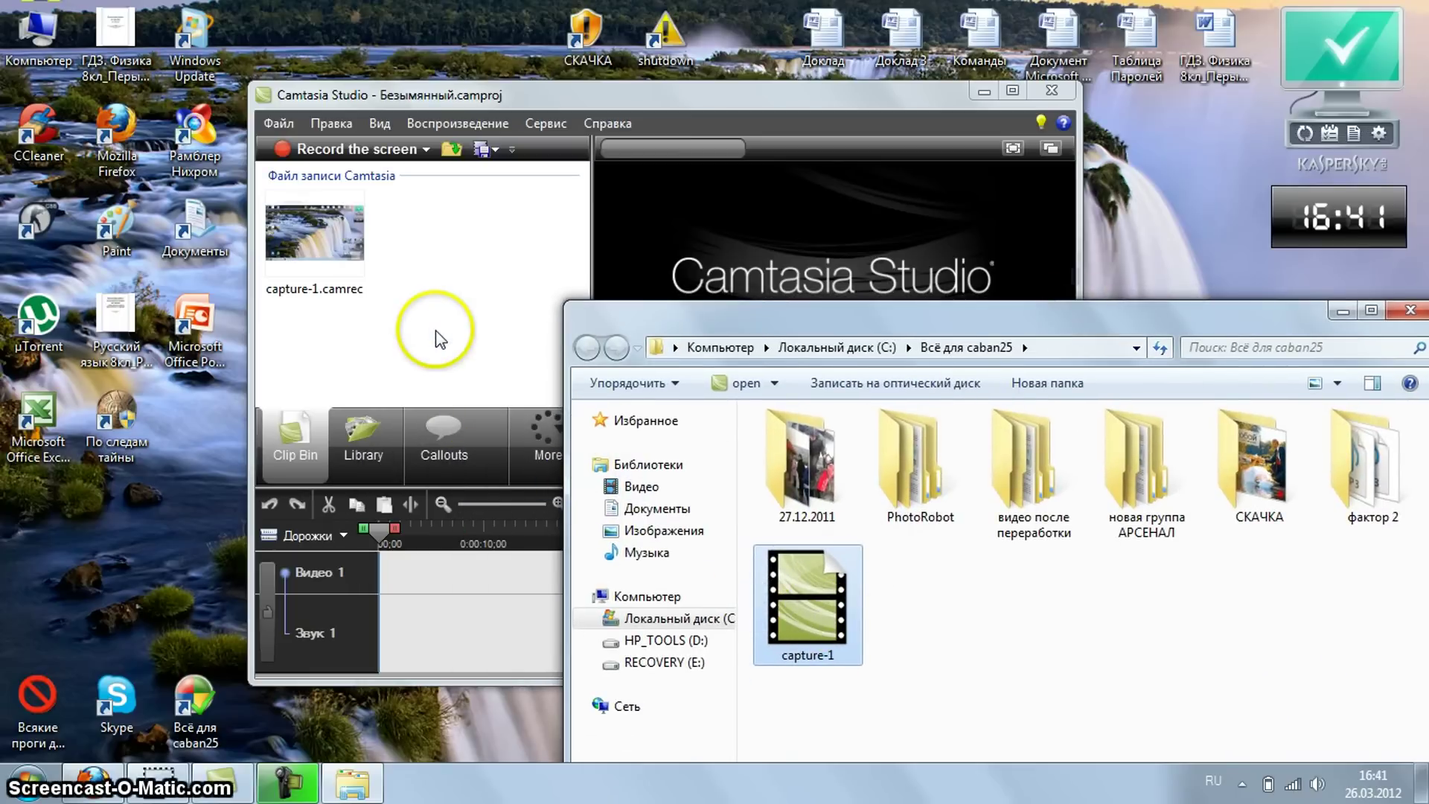
left_click(1342, 313)
left_click(1007, 95)
Place capture-1.camrec at the start of the Видео 1 track and set the editing dimensions to 1280 x 720 (YouTube & HD).
left_click_drag(59, 145, 148, 673)
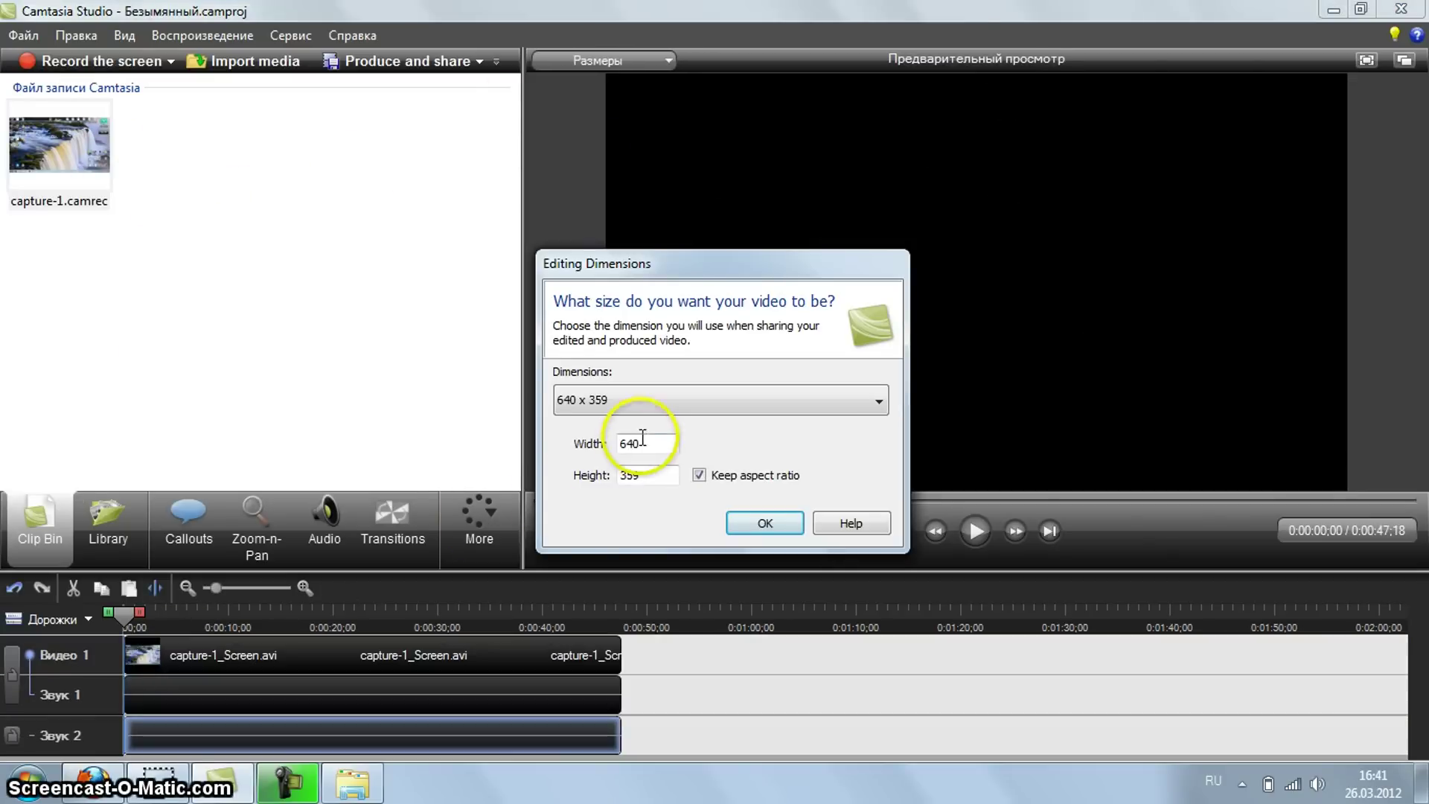
left_click(571, 400)
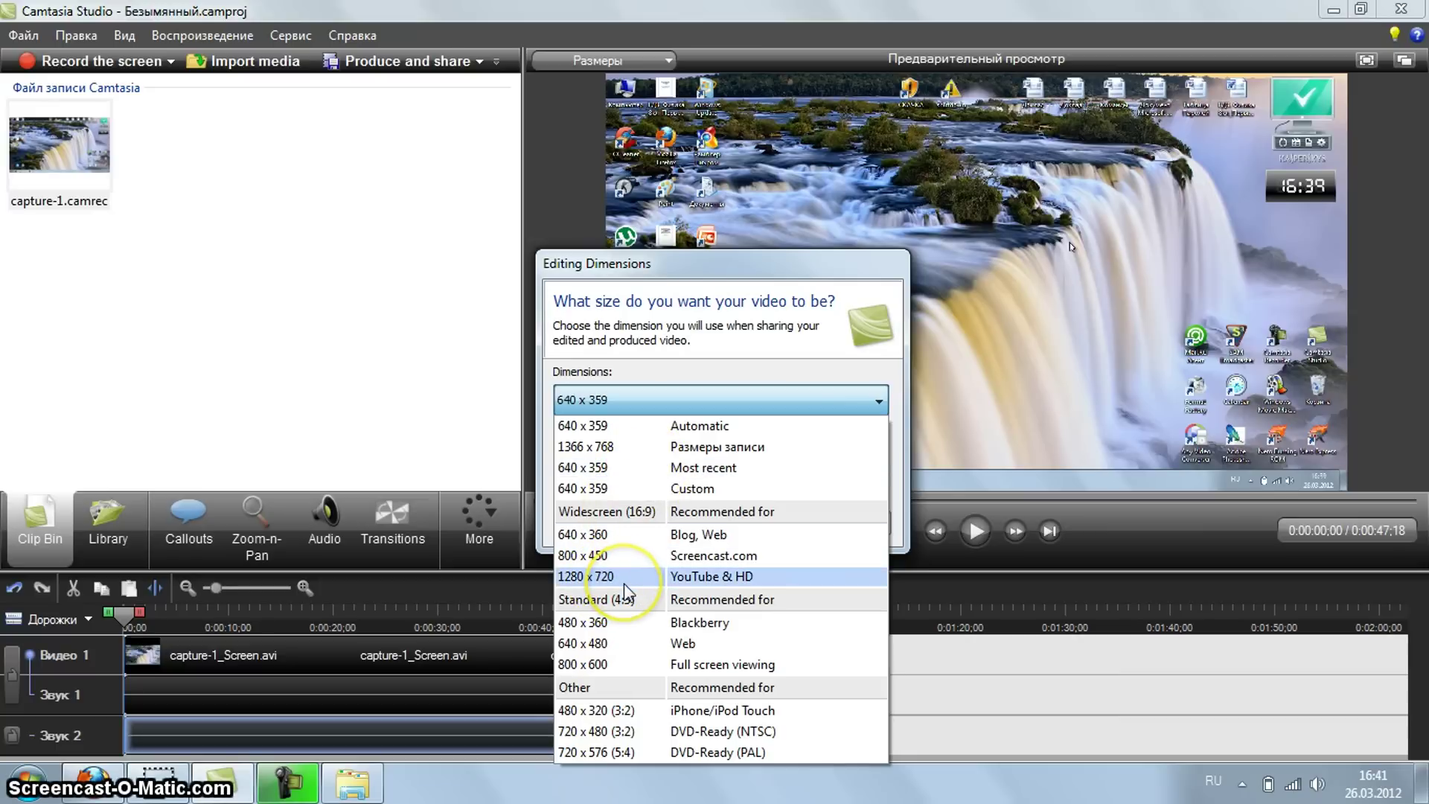
left_click(638, 400)
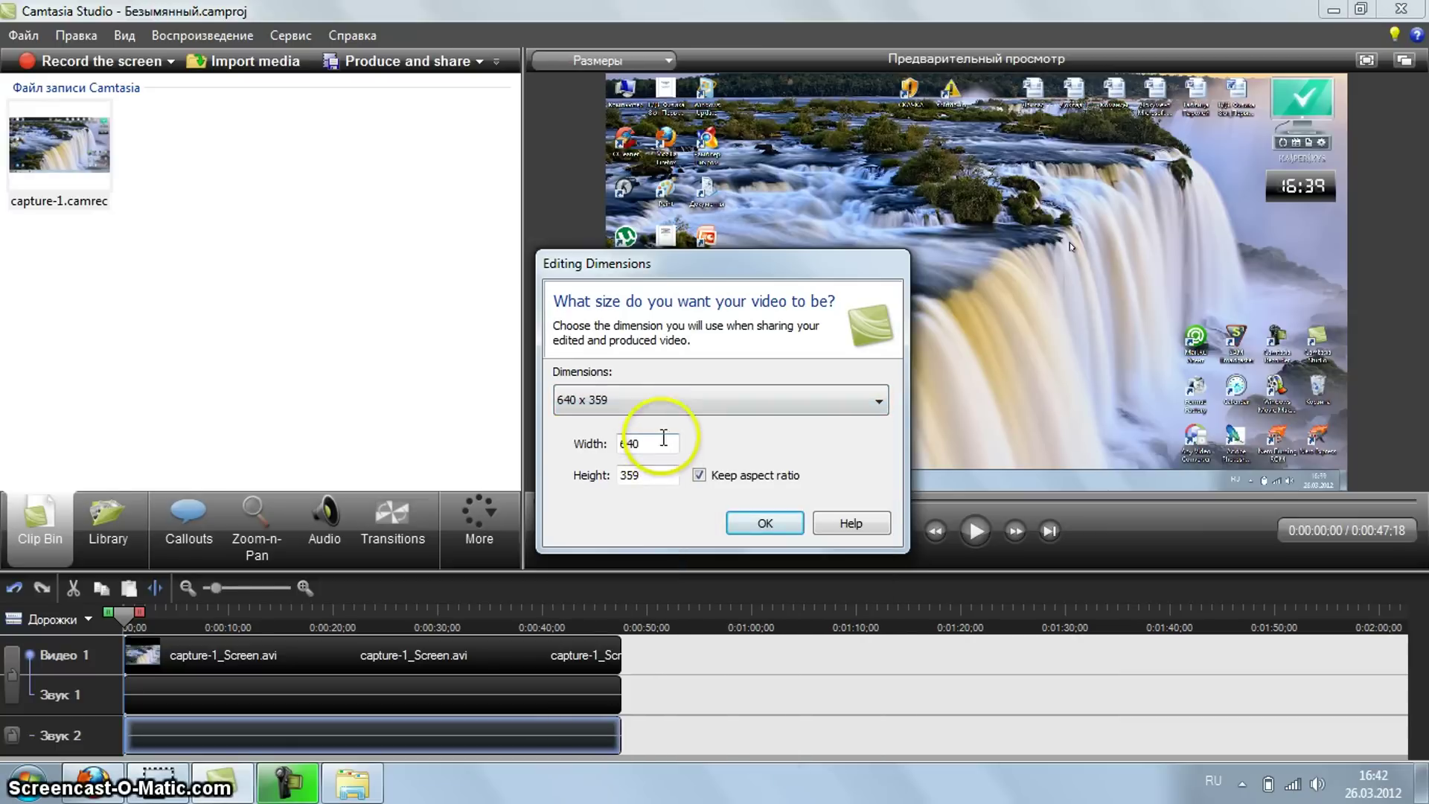
left_click(653, 400)
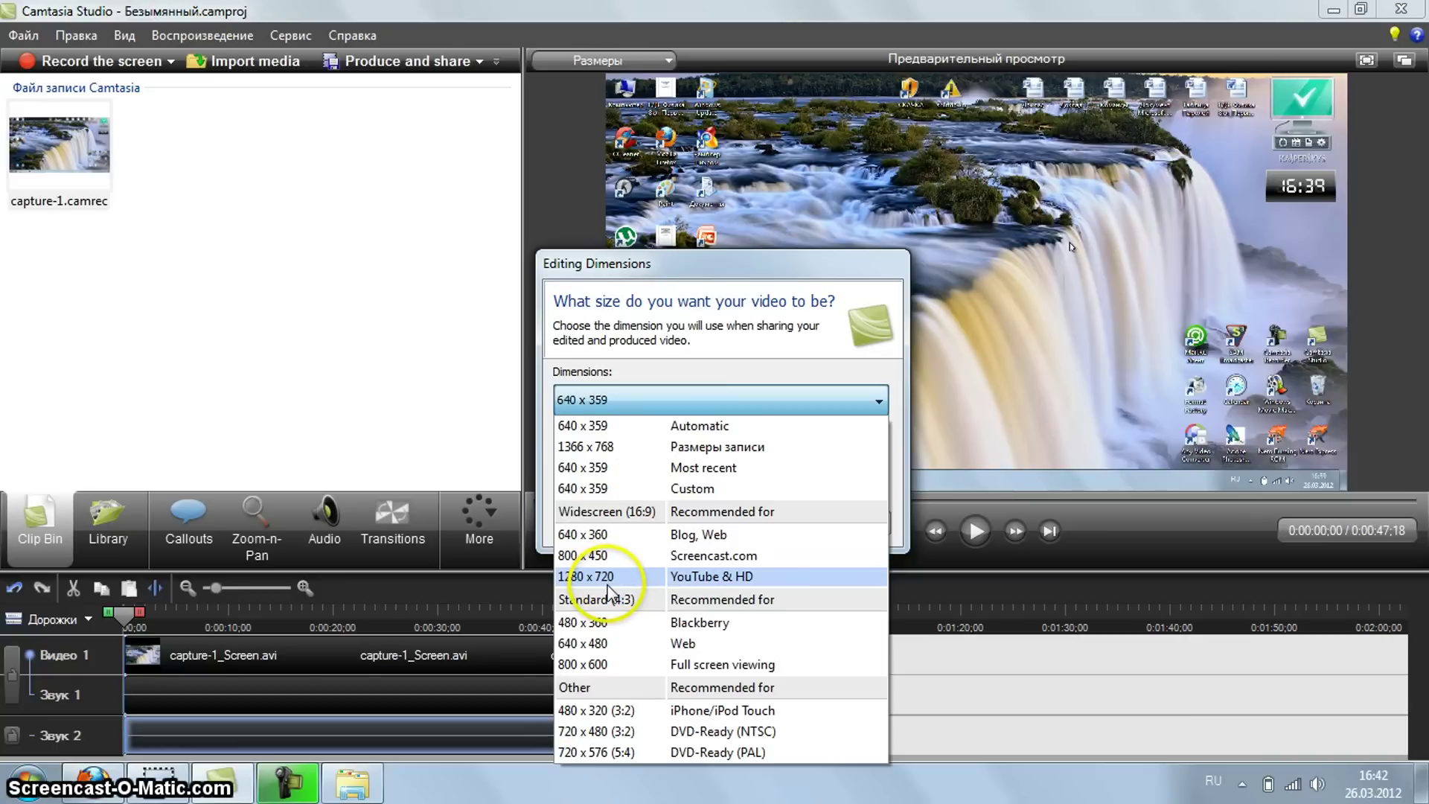
left_click(607, 583)
left_click(770, 518)
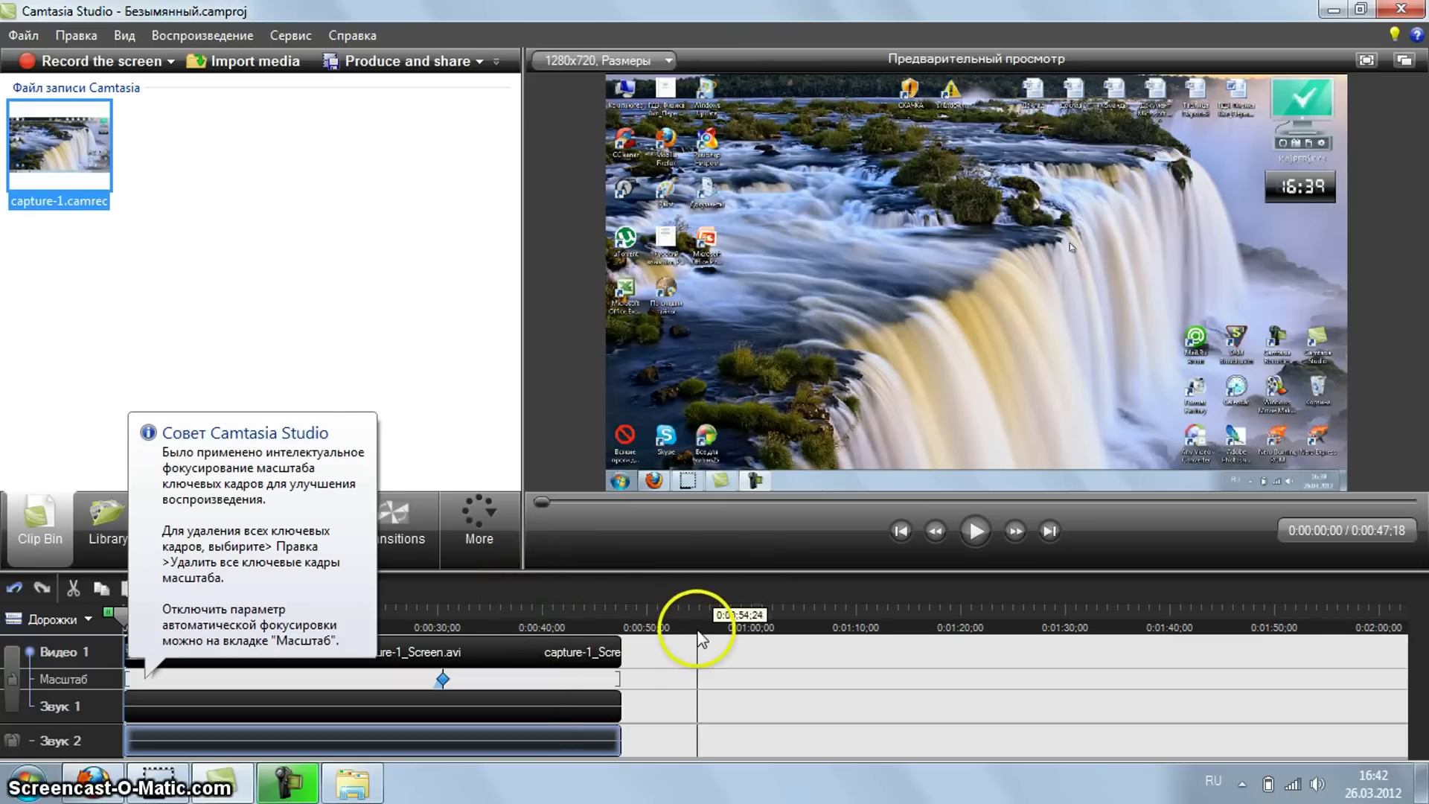
Start producing the video with custom project settings, the AVI format, automatic encoding options and a custom size of 1280 x 720.
left_click(699, 633)
left_click(372, 65)
left_click(693, 169)
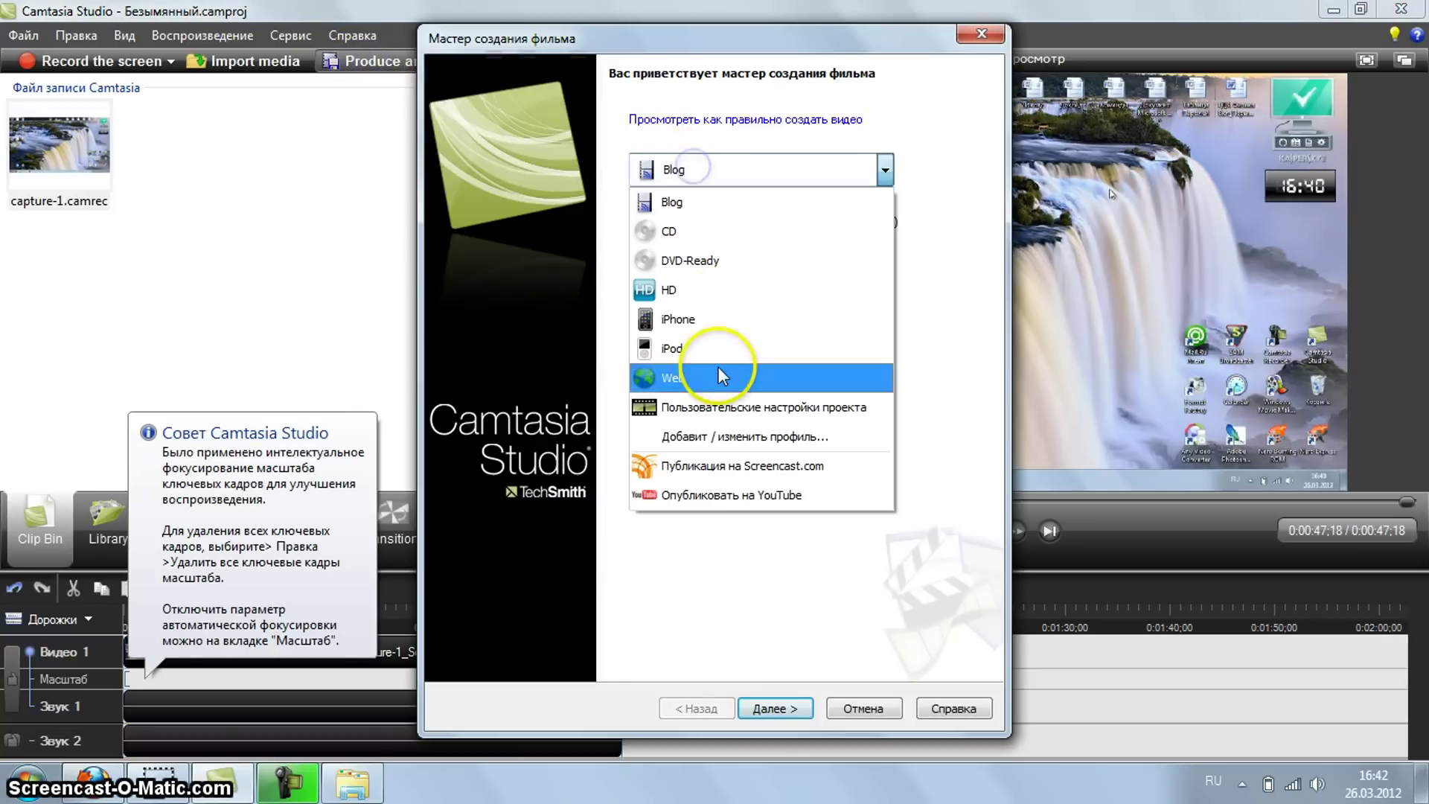
left_click(688, 407)
left_click(778, 707)
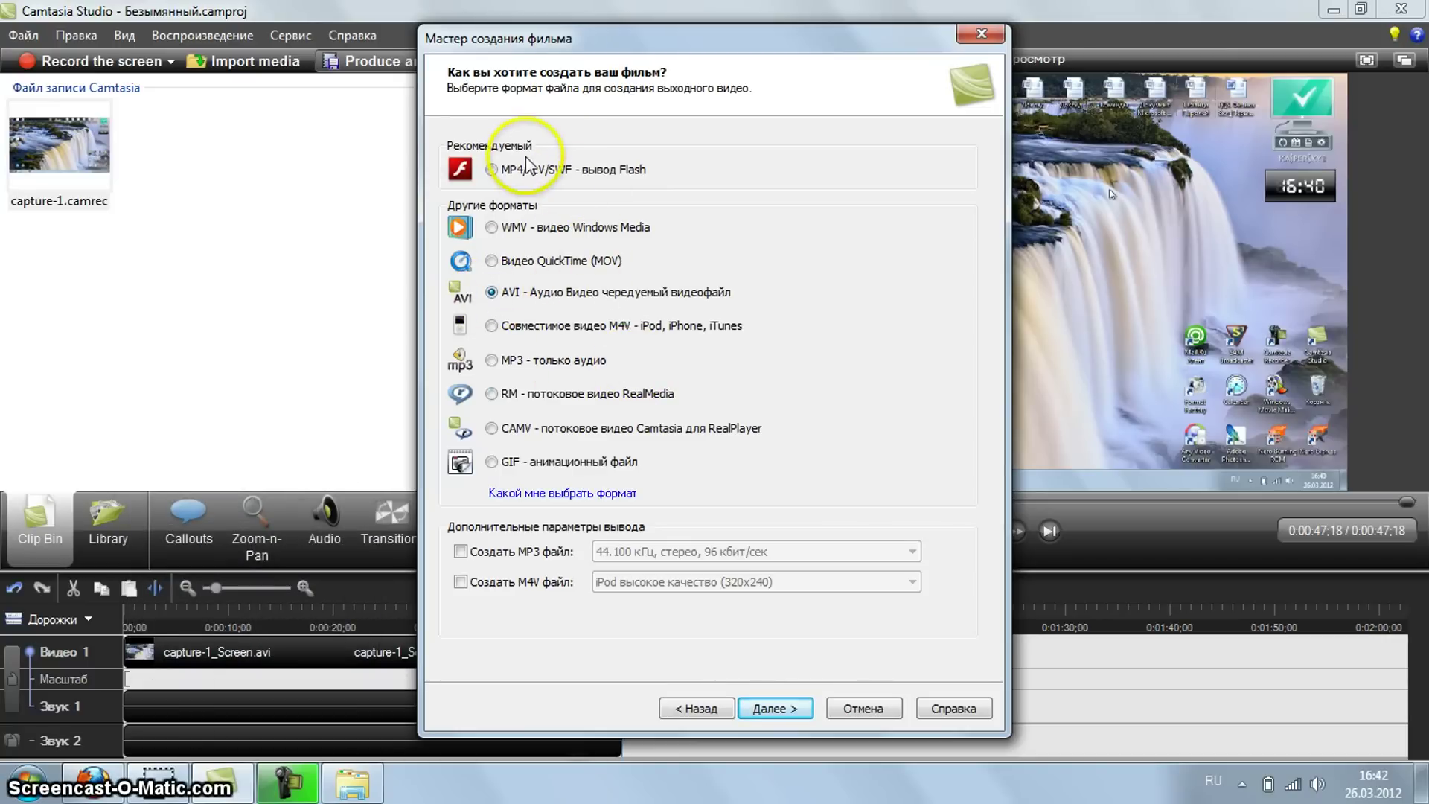
left_click(775, 708)
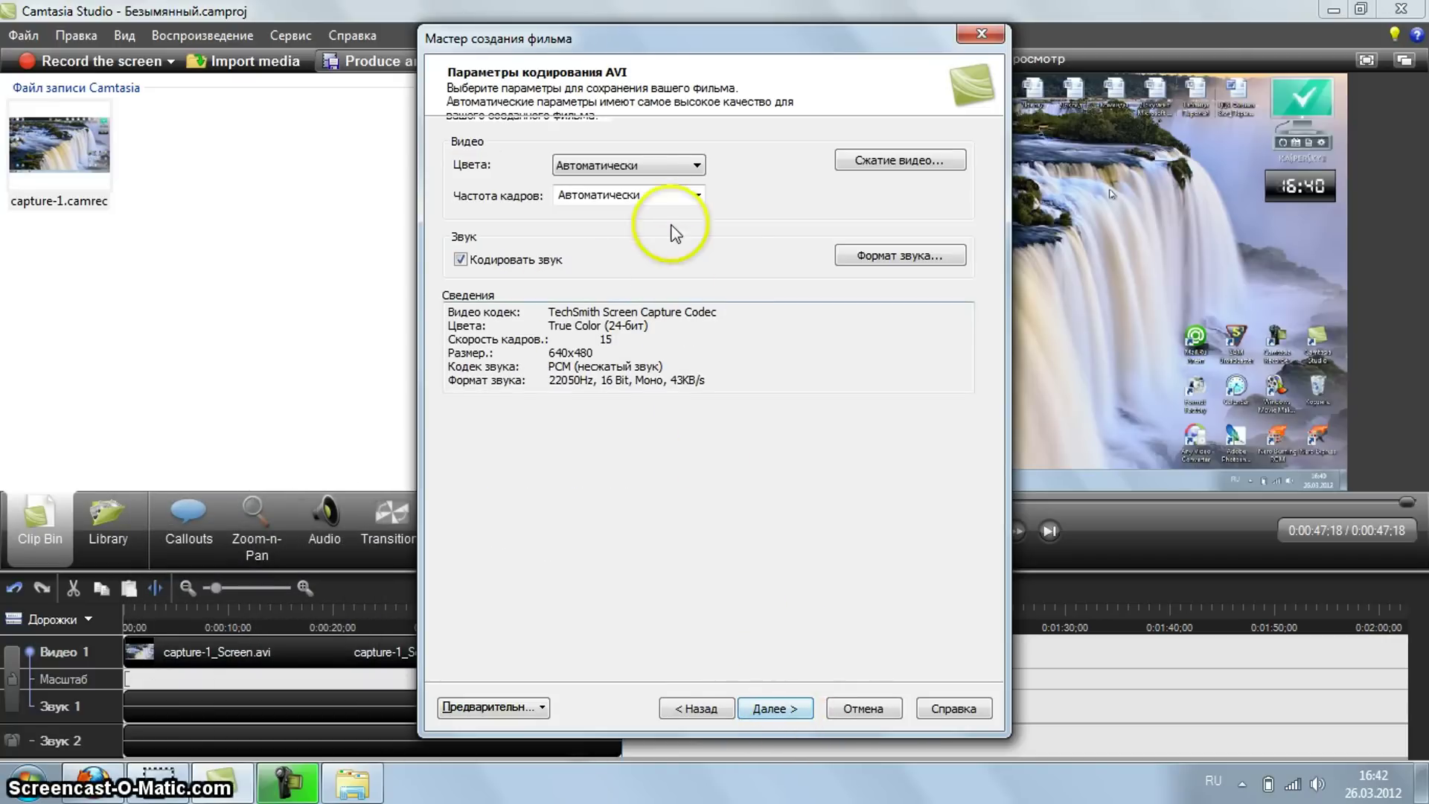
left_click(775, 707)
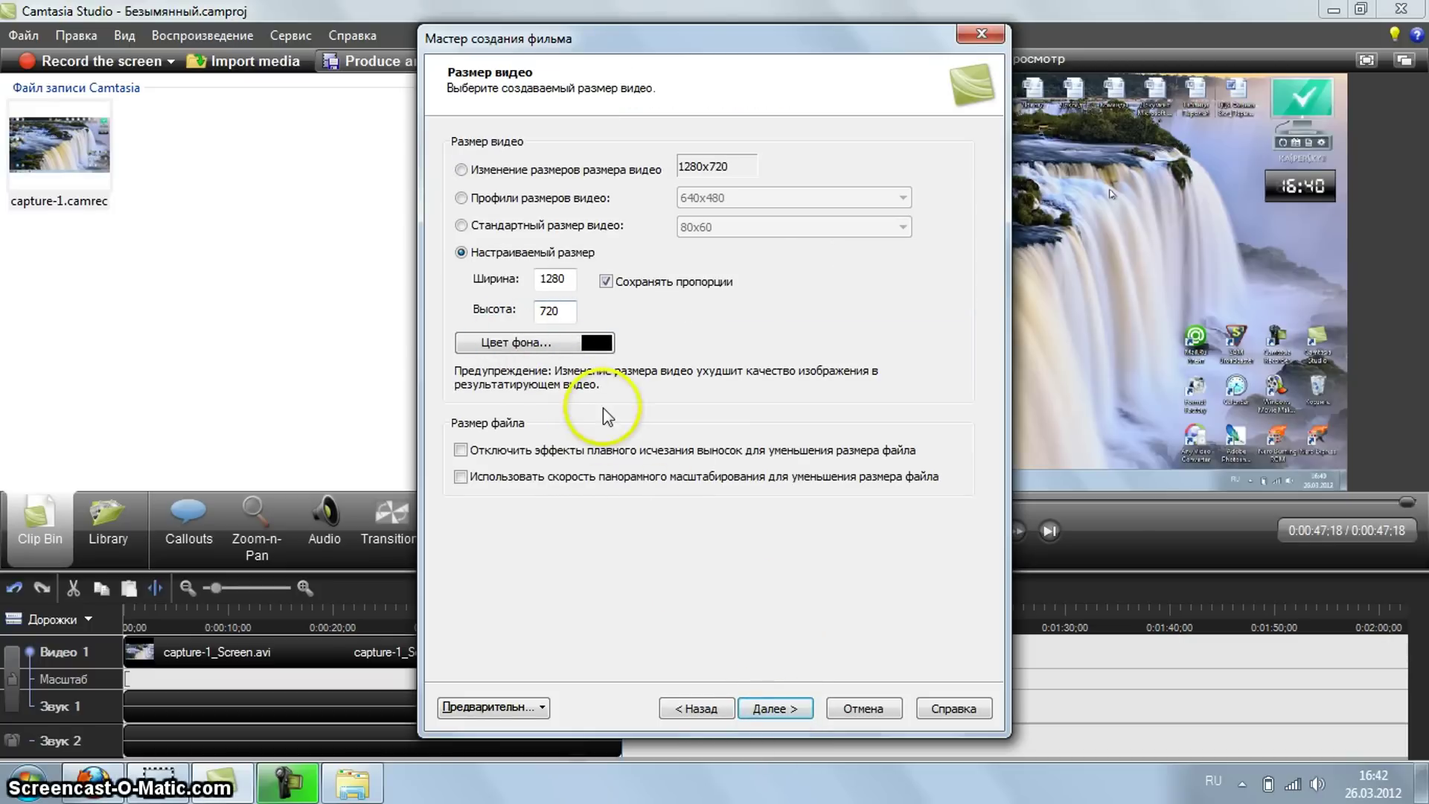
left_click(775, 711)
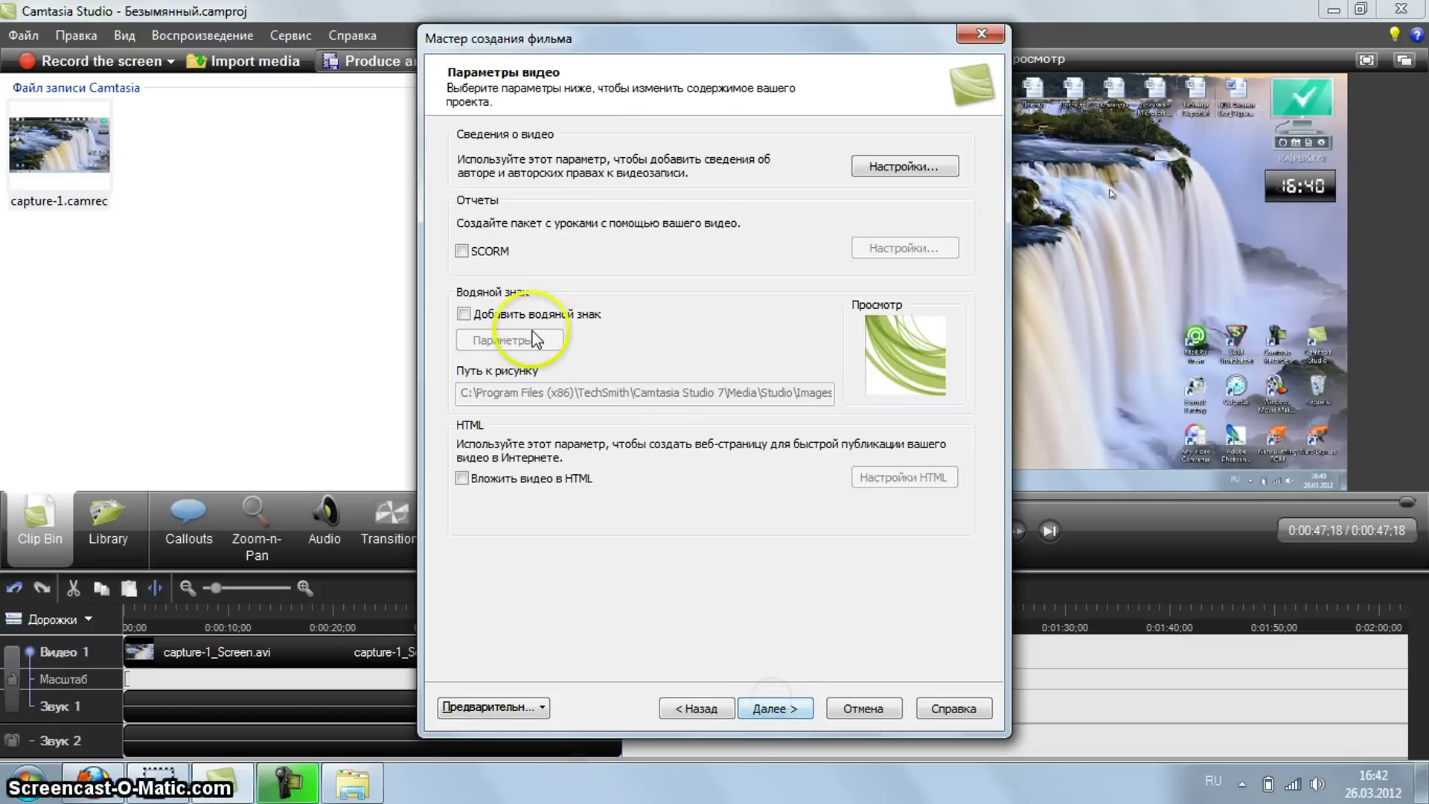
Add the watermark.png watermark to the video at 100% opacity and 7% image scale, positioned in the frame's lower-left corner.
left_click(502, 316)
left_click(507, 341)
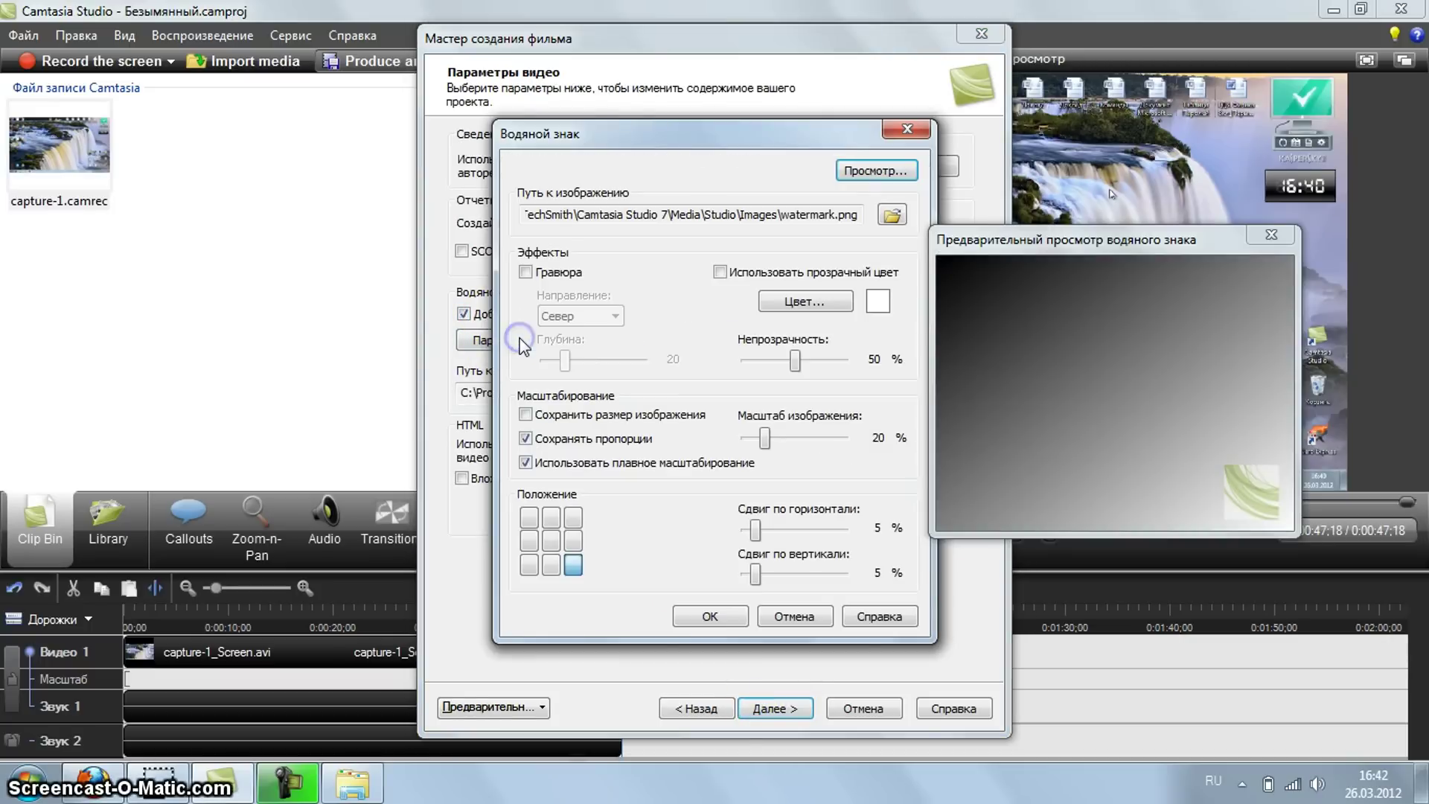
left_click_drag(795, 360, 831, 366)
left_click_drag(765, 438, 750, 437)
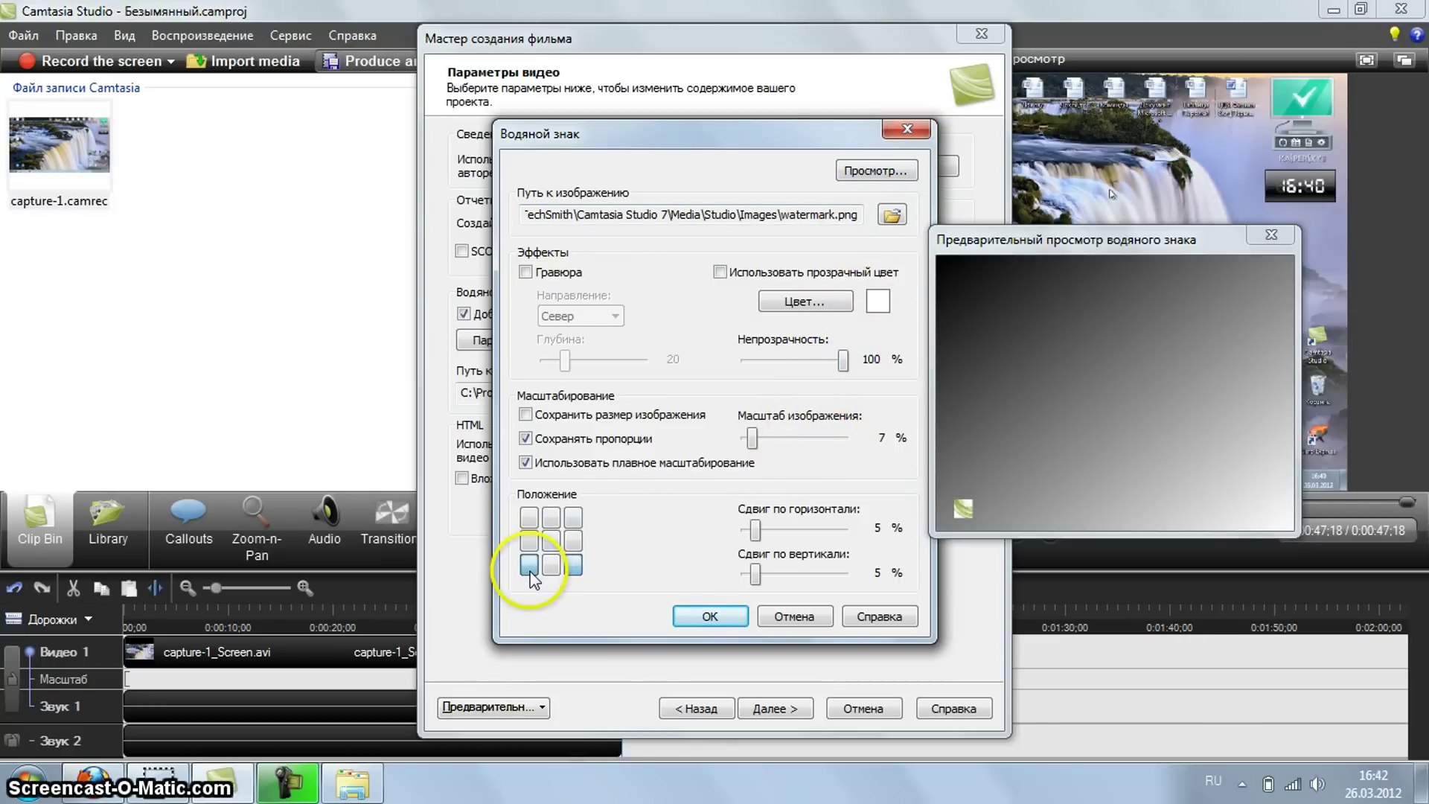
left_click(710, 616)
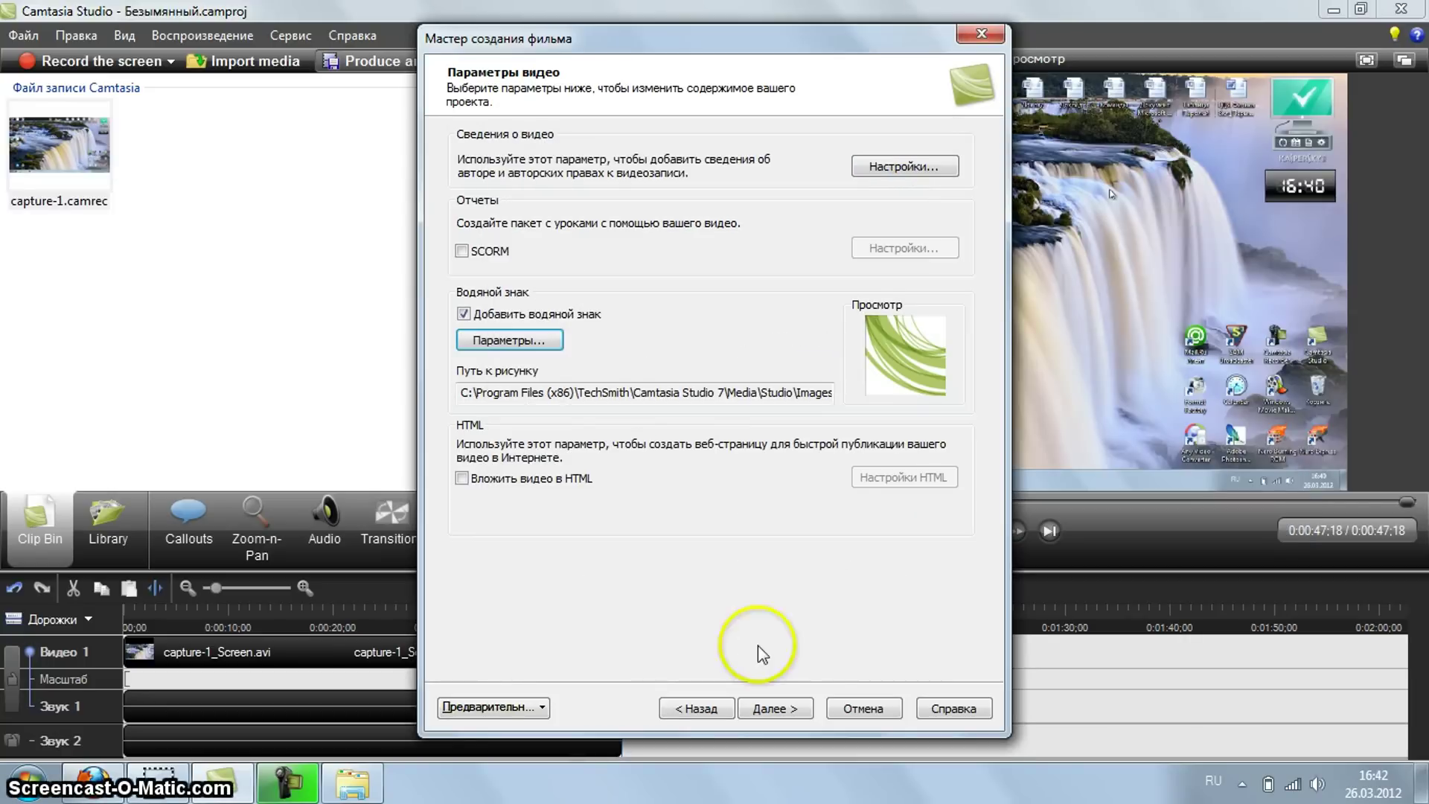
left_click(778, 709)
left_click(778, 711)
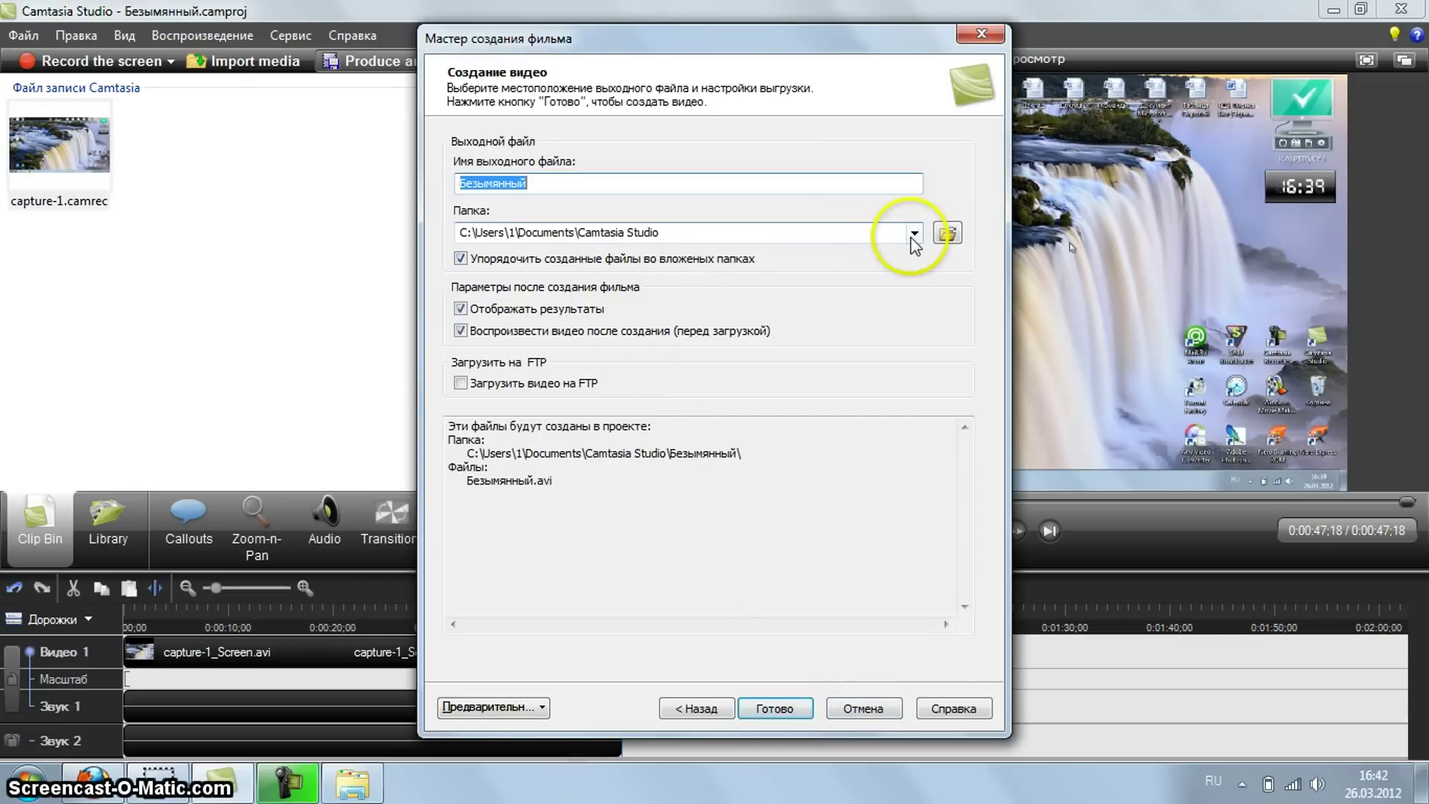
Set the output folder to Всё для caban25 on local disk (C:) and name the output file видео курс.
left_click(948, 233)
left_click(466, 402)
scroll(633, 406, "down", 3)
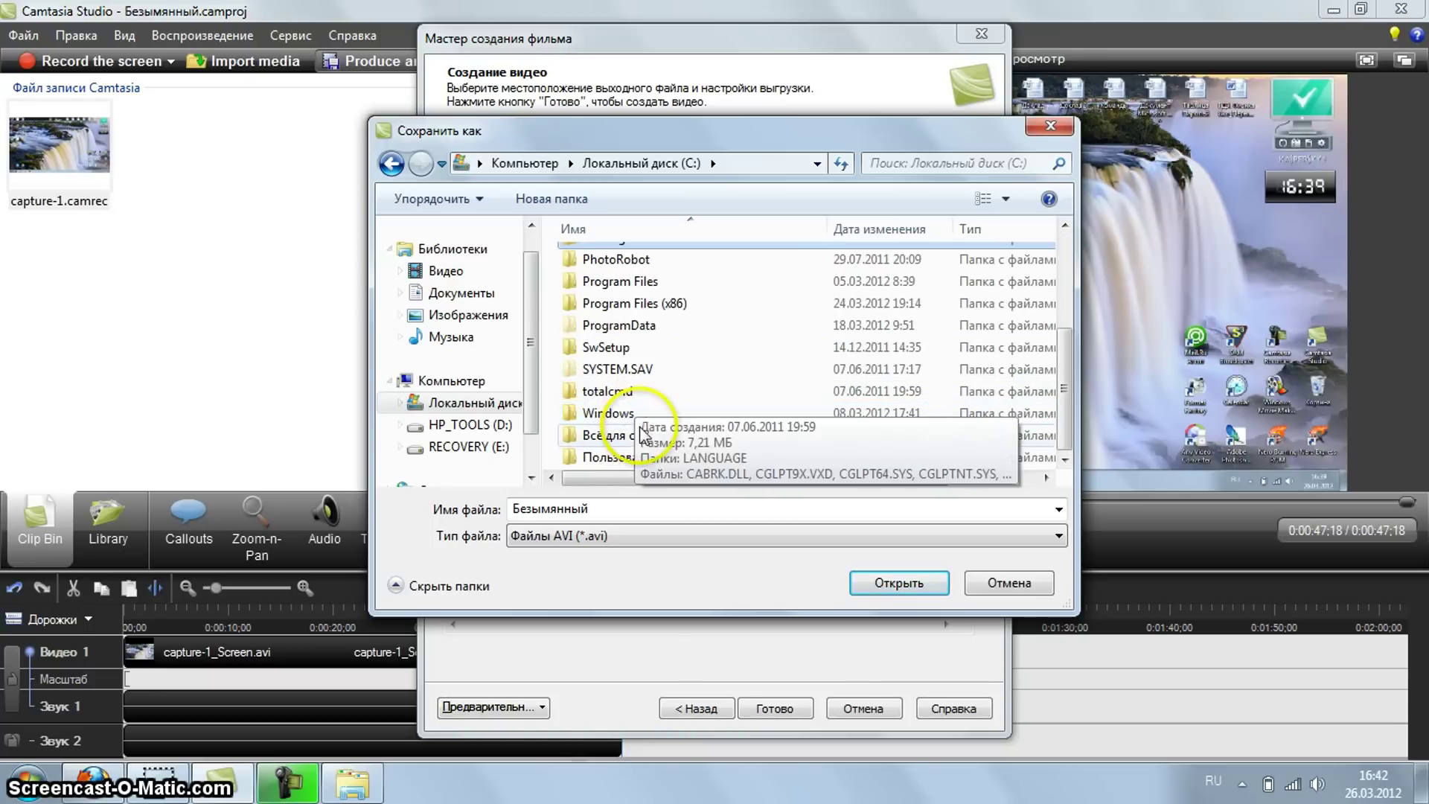
double_click(640, 433)
left_click(900, 583)
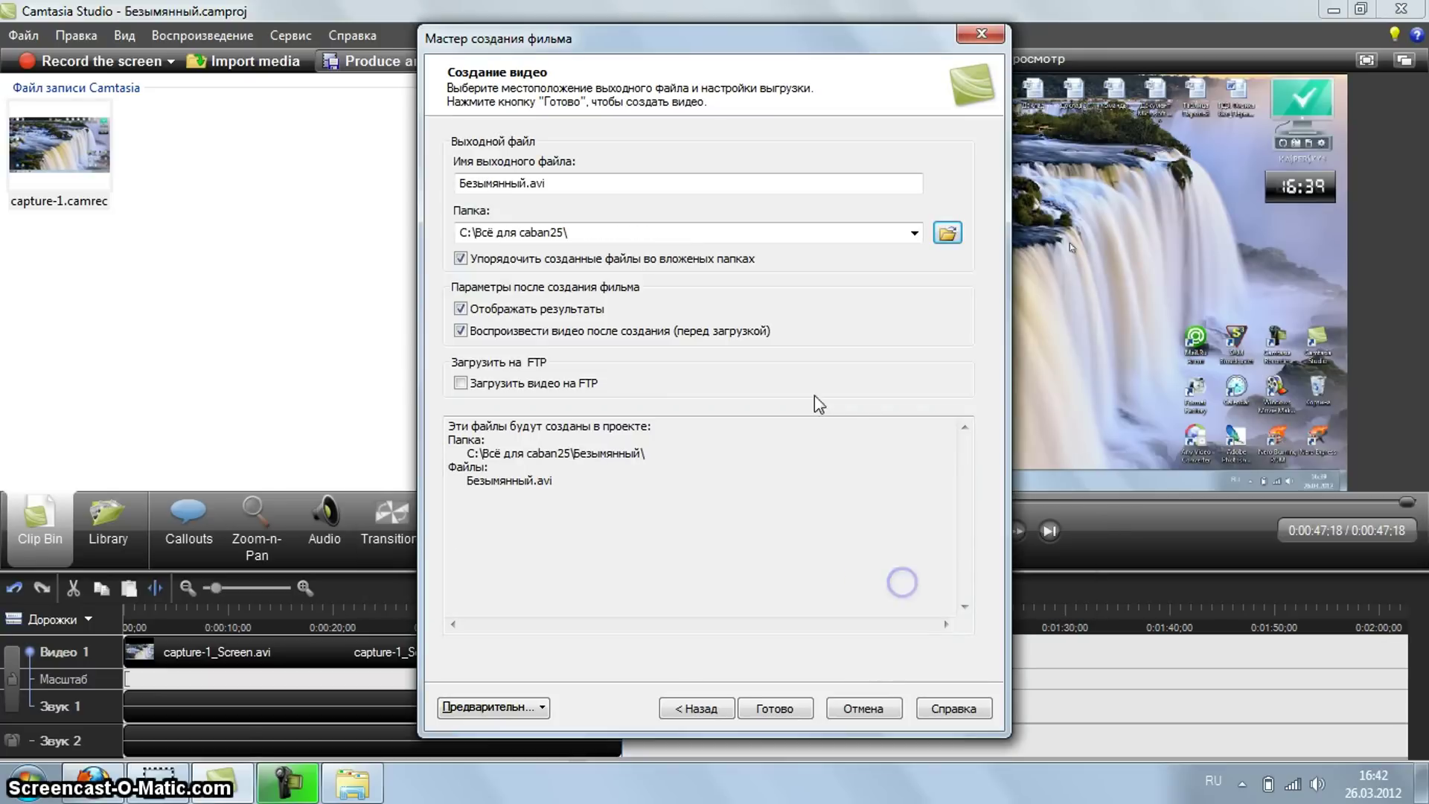
left_click_drag(527, 183, 414, 187)
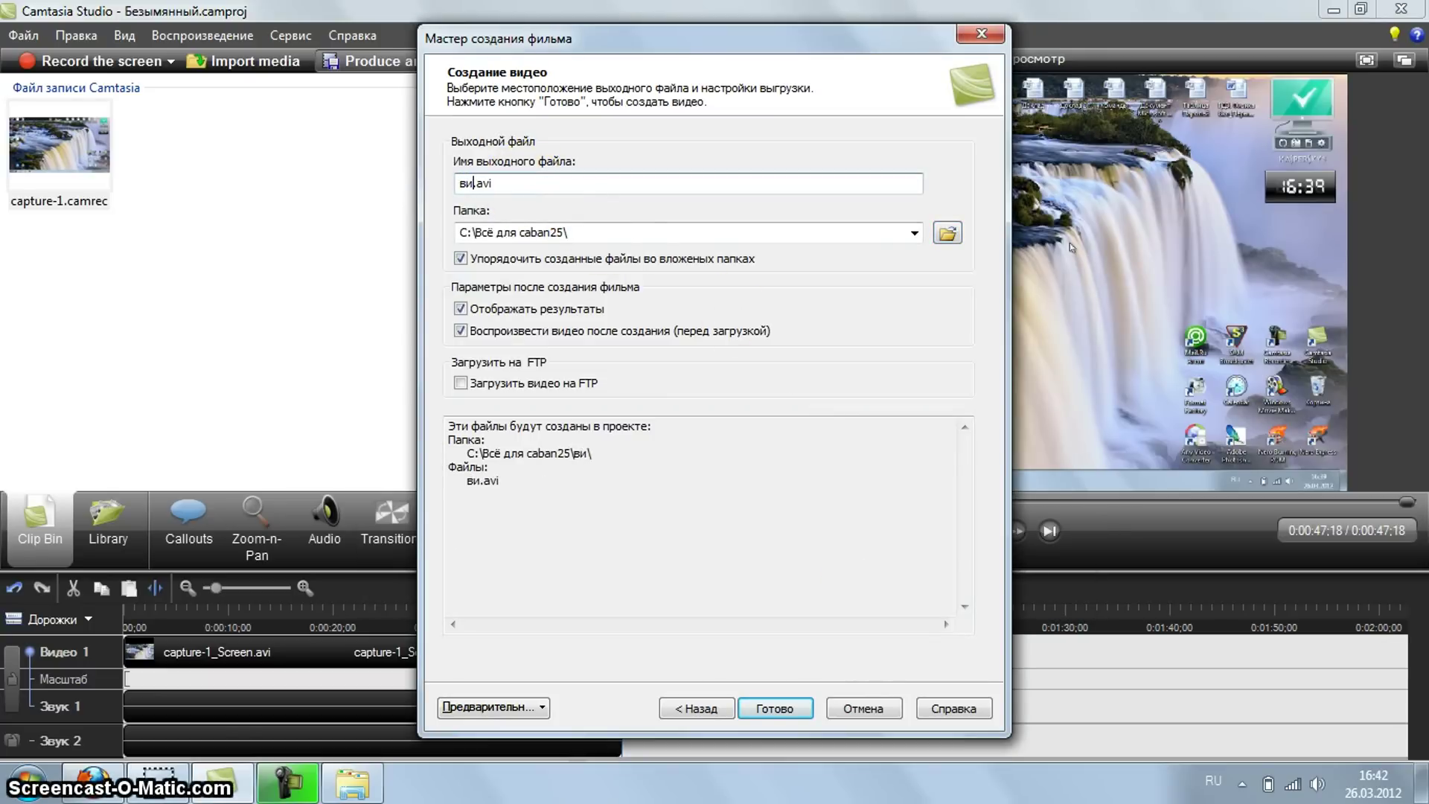
type("видео курс")
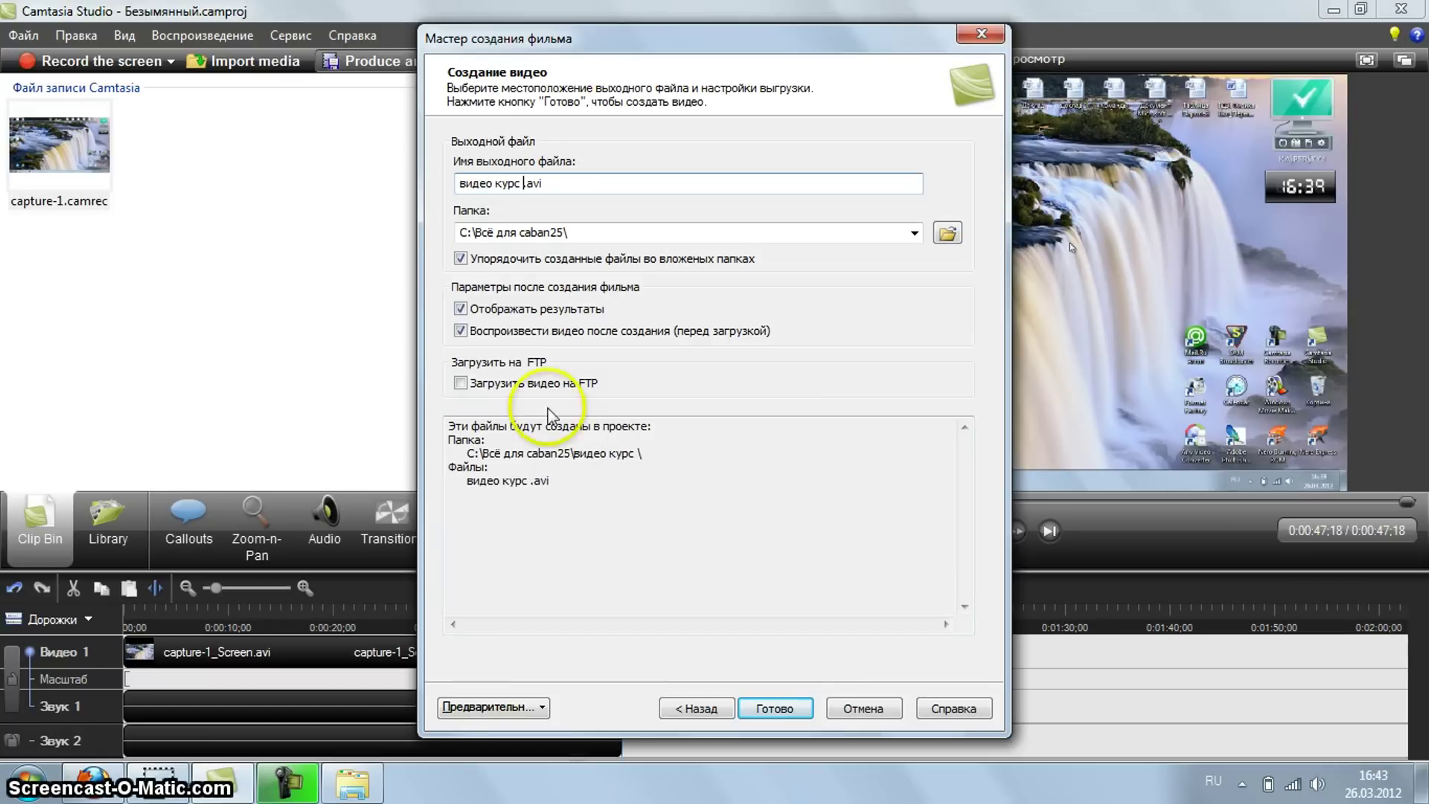
Produce the video, then close the playback of the finished film and its production results.
left_click(794, 709)
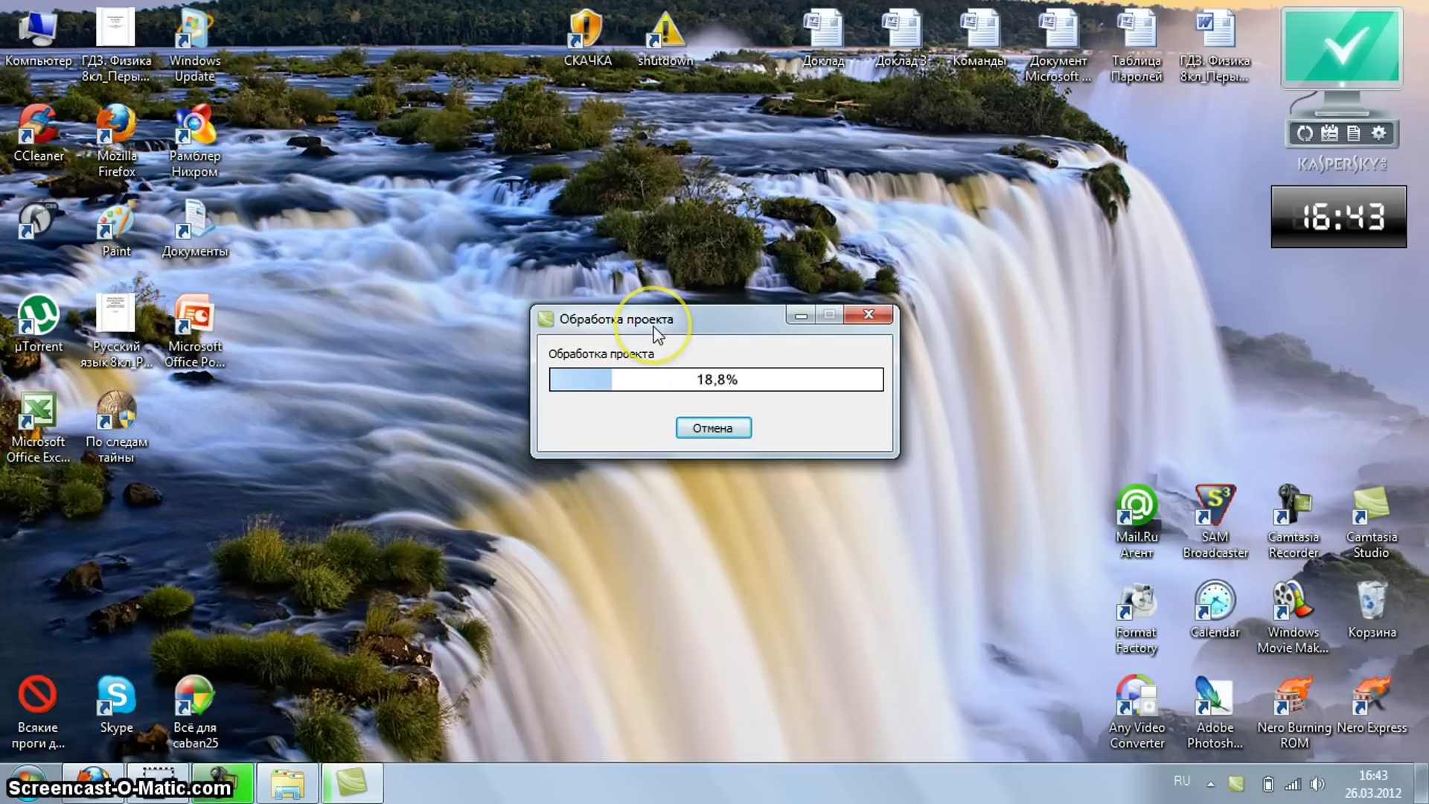
left_click_drag(654, 326, 668, 344)
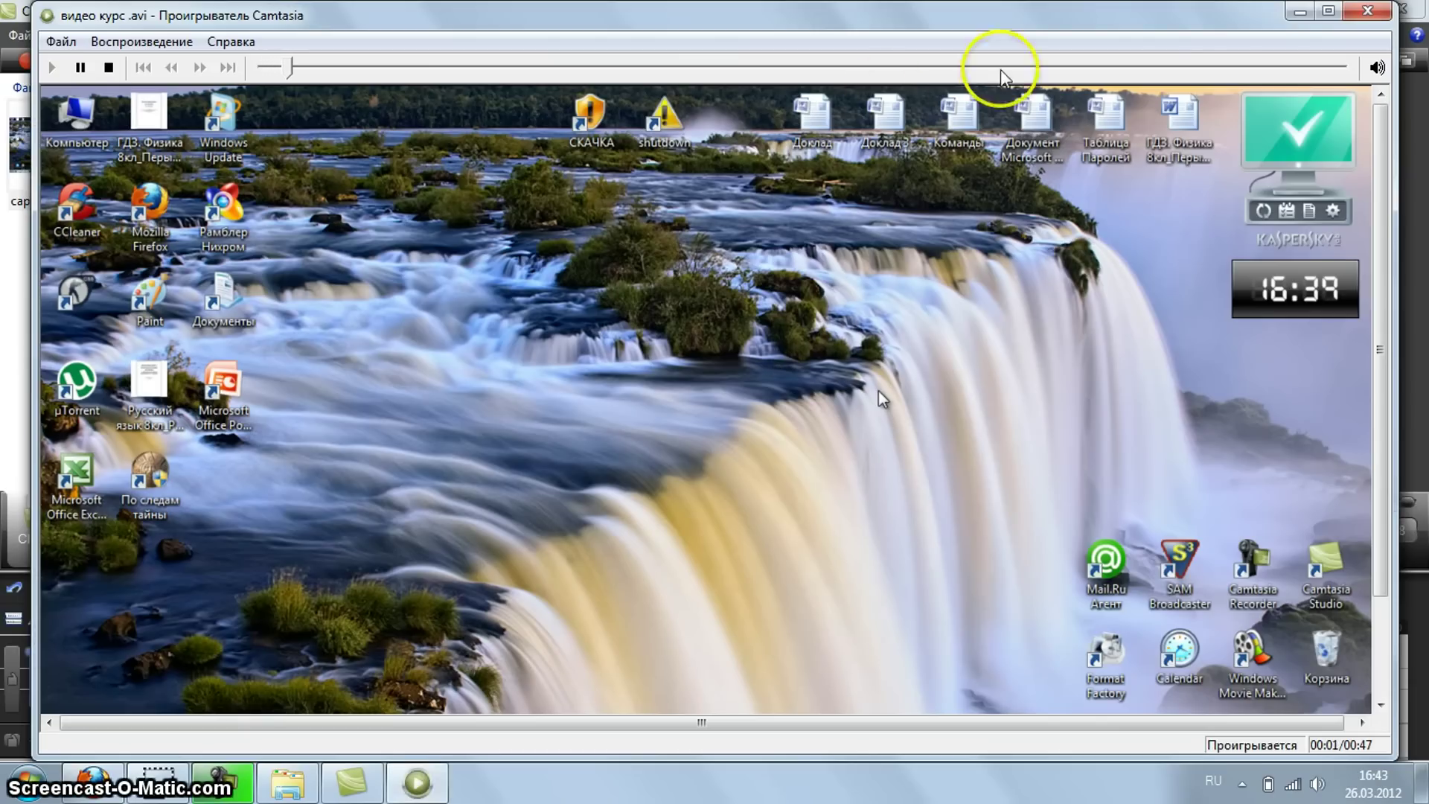
left_click(1369, 11)
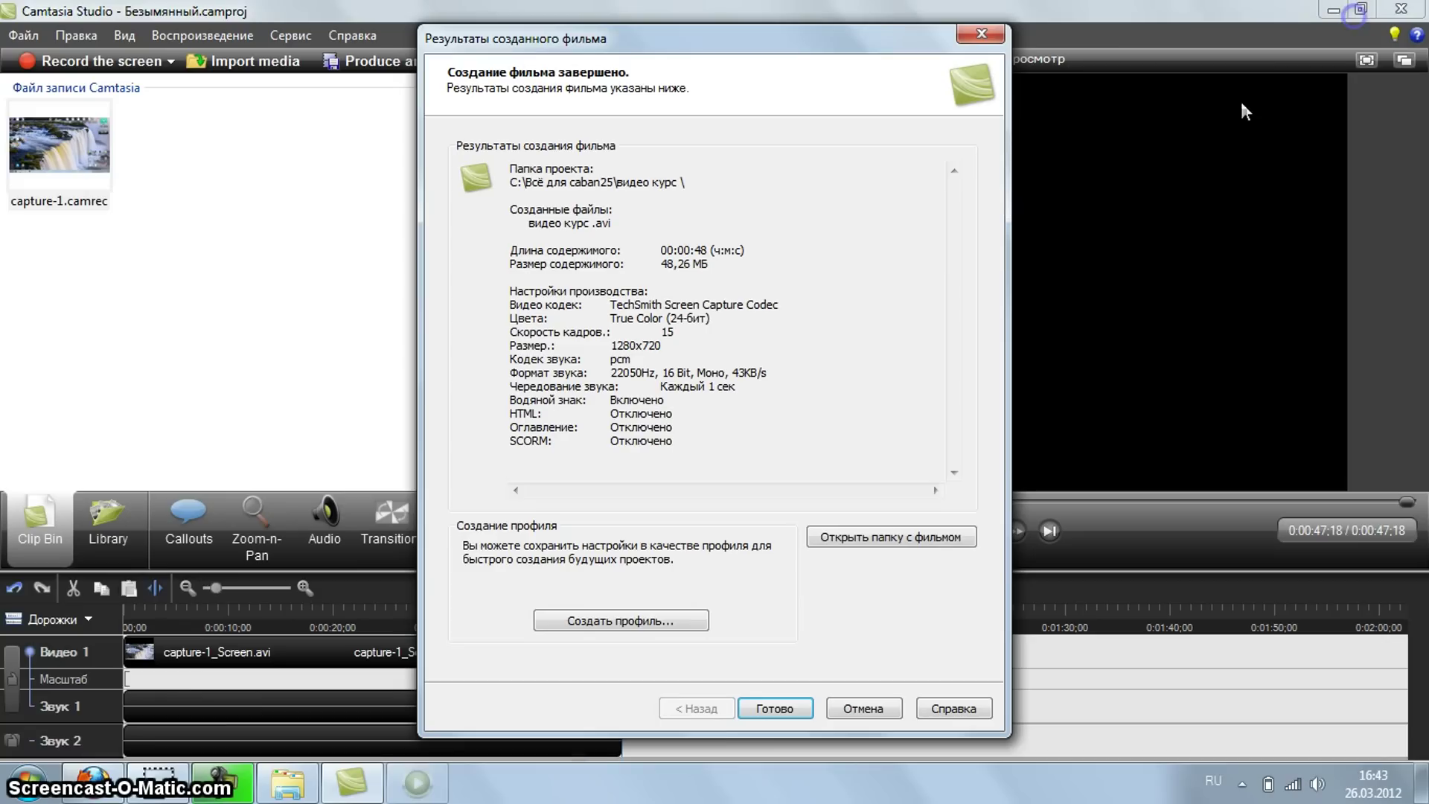
left_click(787, 711)
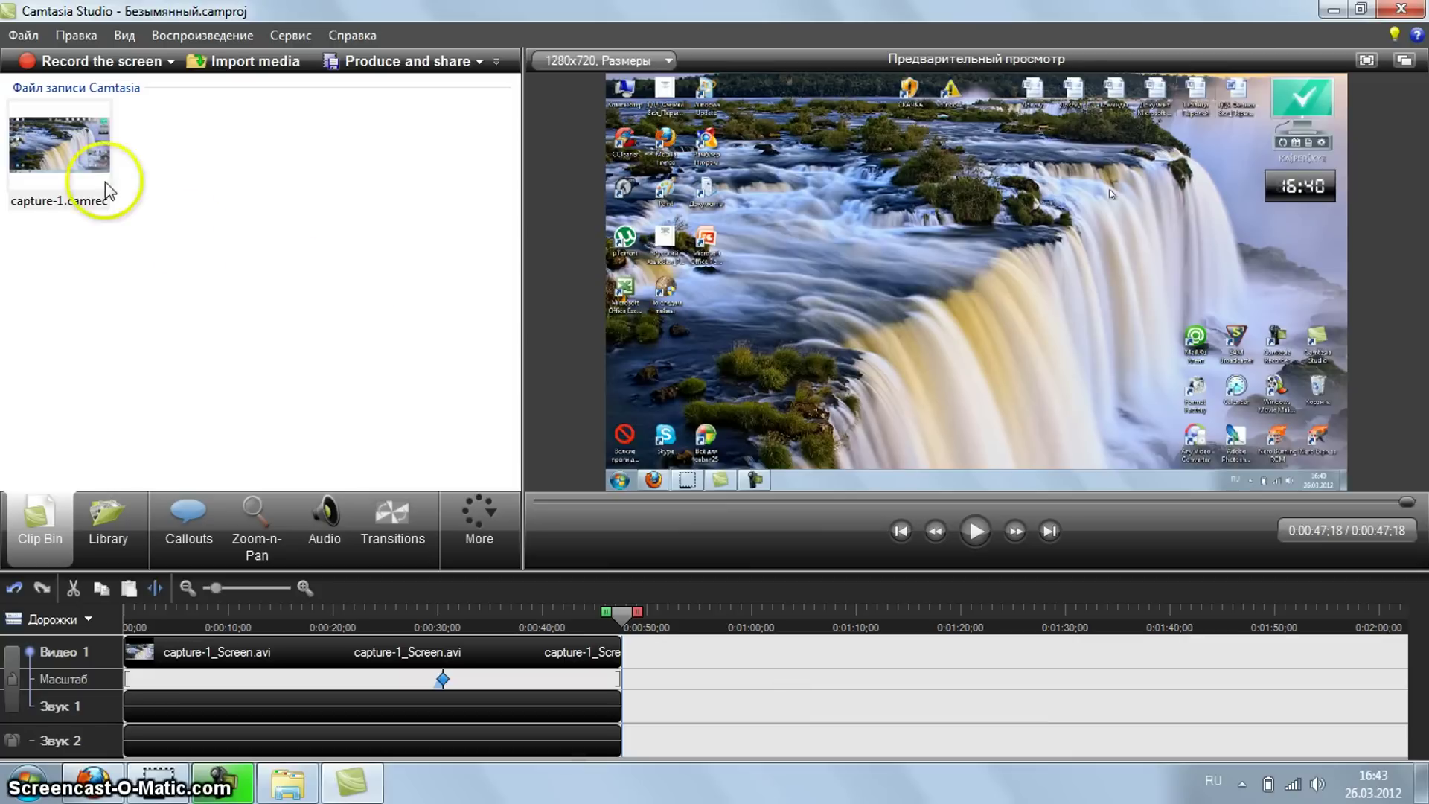
Delete capture-1.camrec from the clip bin and remove its video and audio clips from the timeline.
left_click(67, 155)
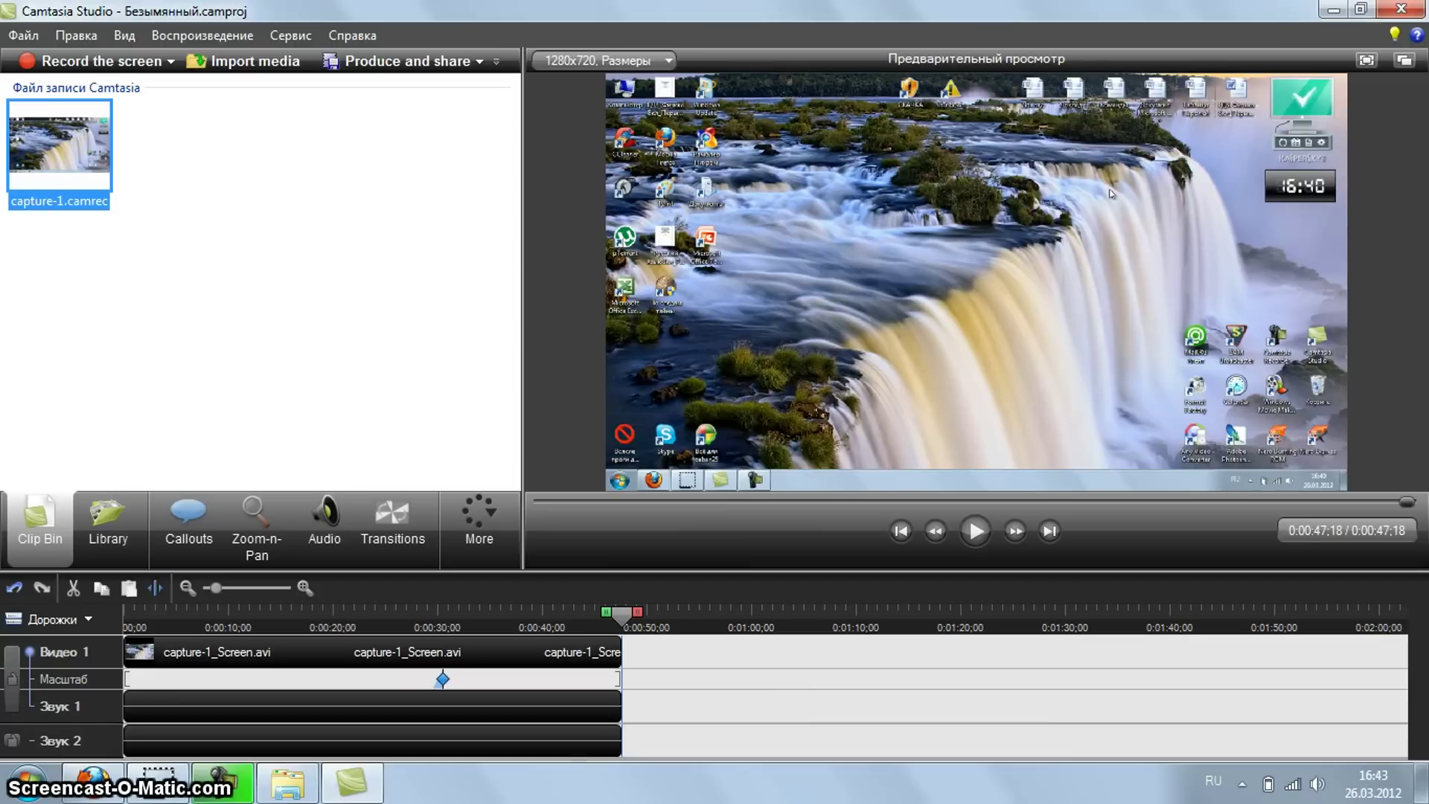
key("Delete")
left_click(283, 656)
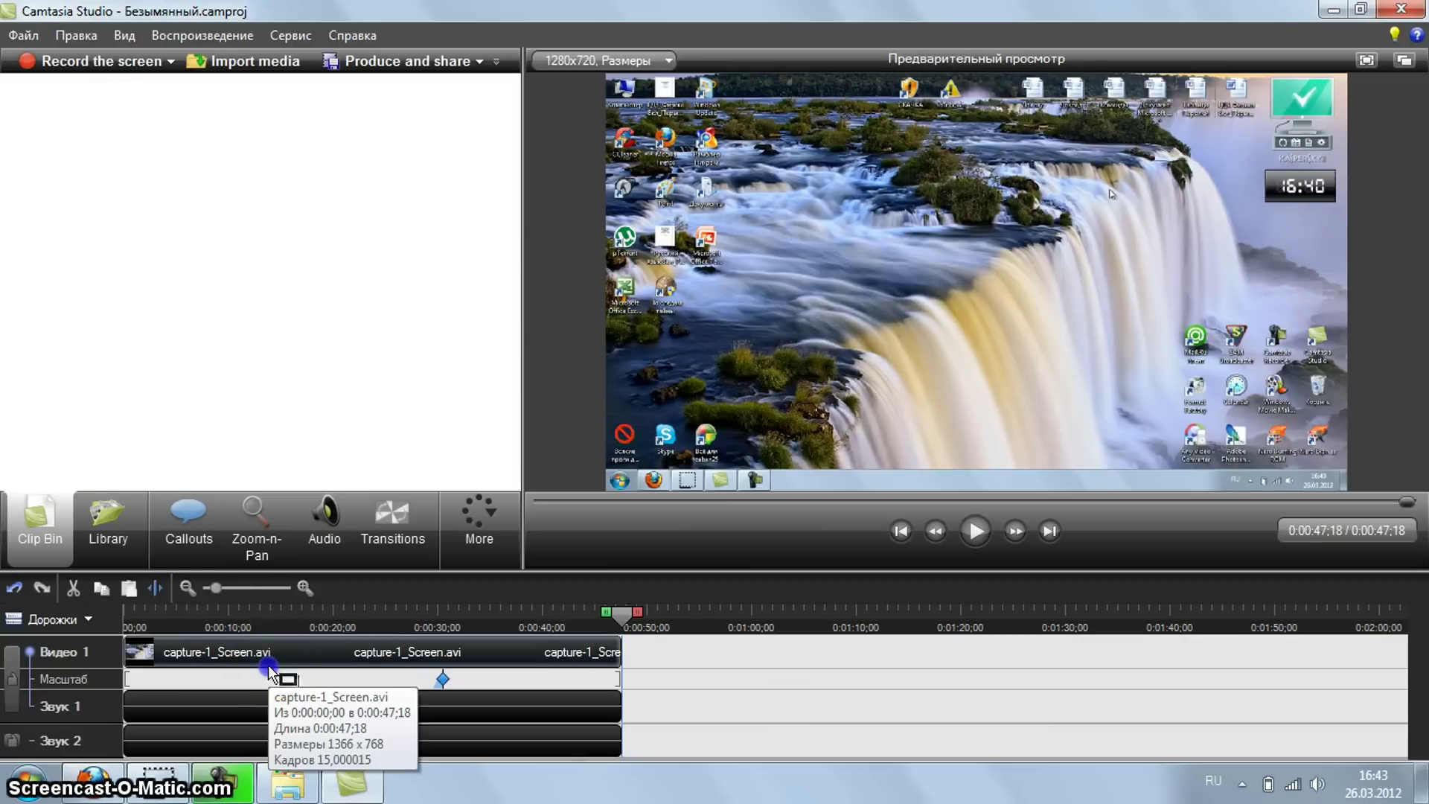
key("Delete")
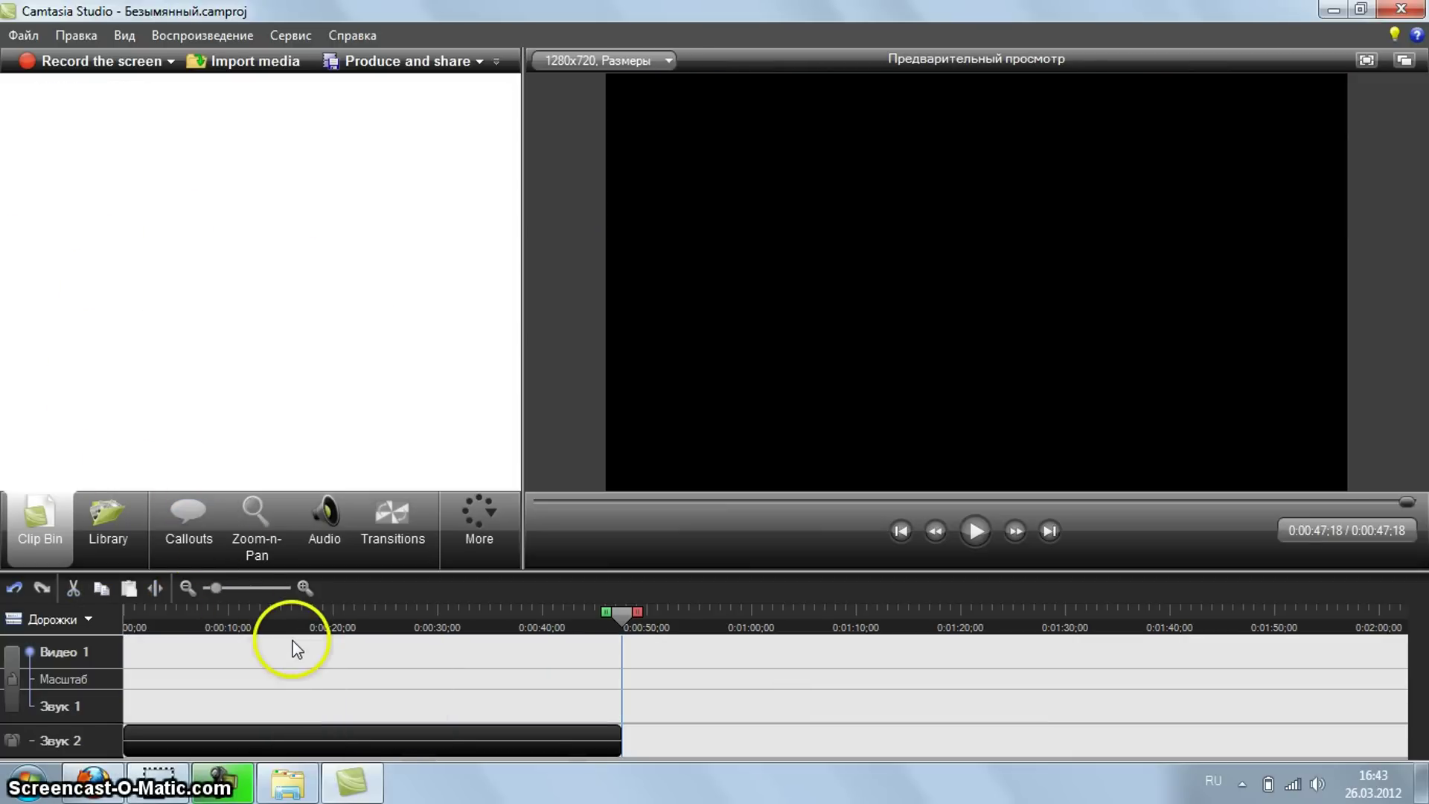
key("Delete")
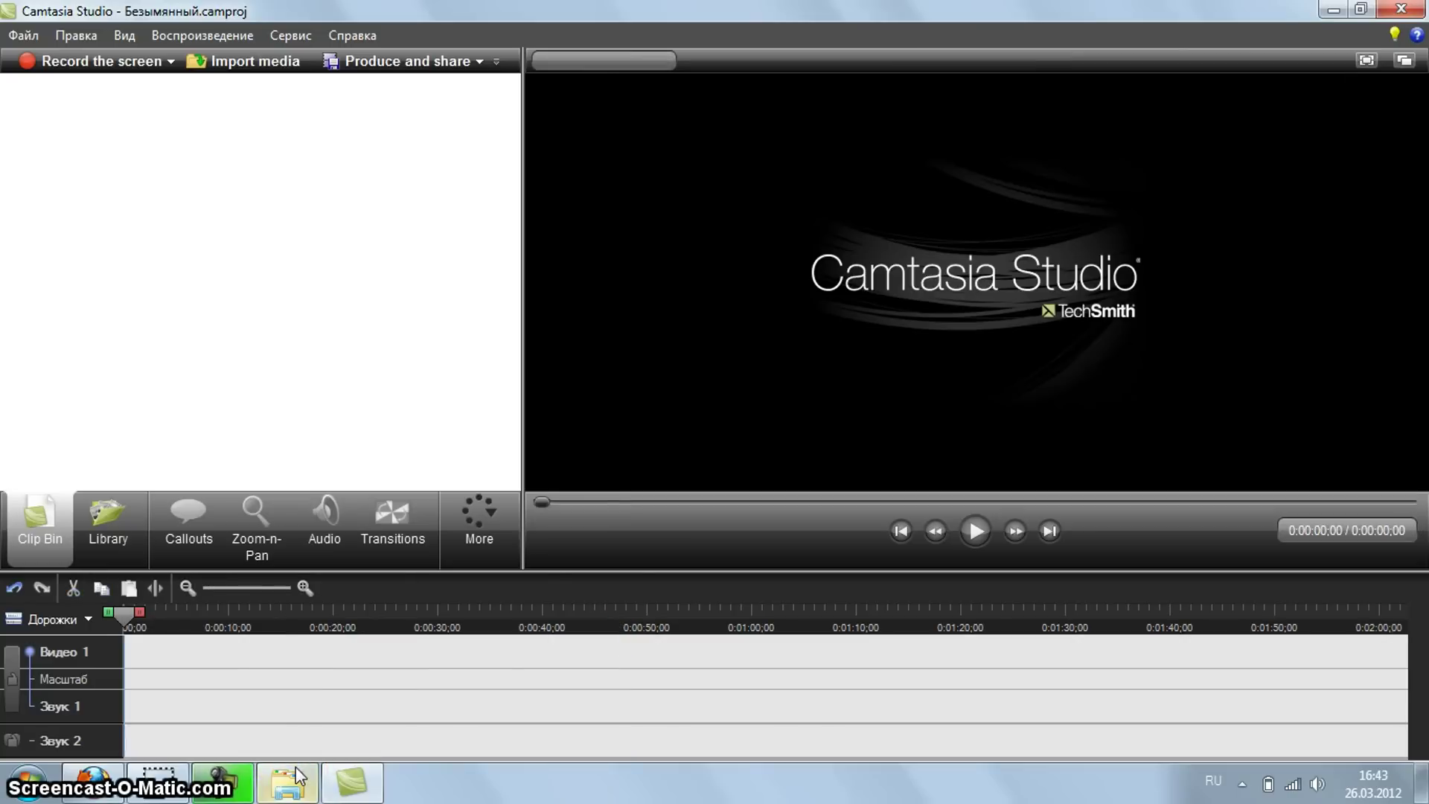
Exit Camtasia Studio without saving the project changes.
left_click(23, 35)
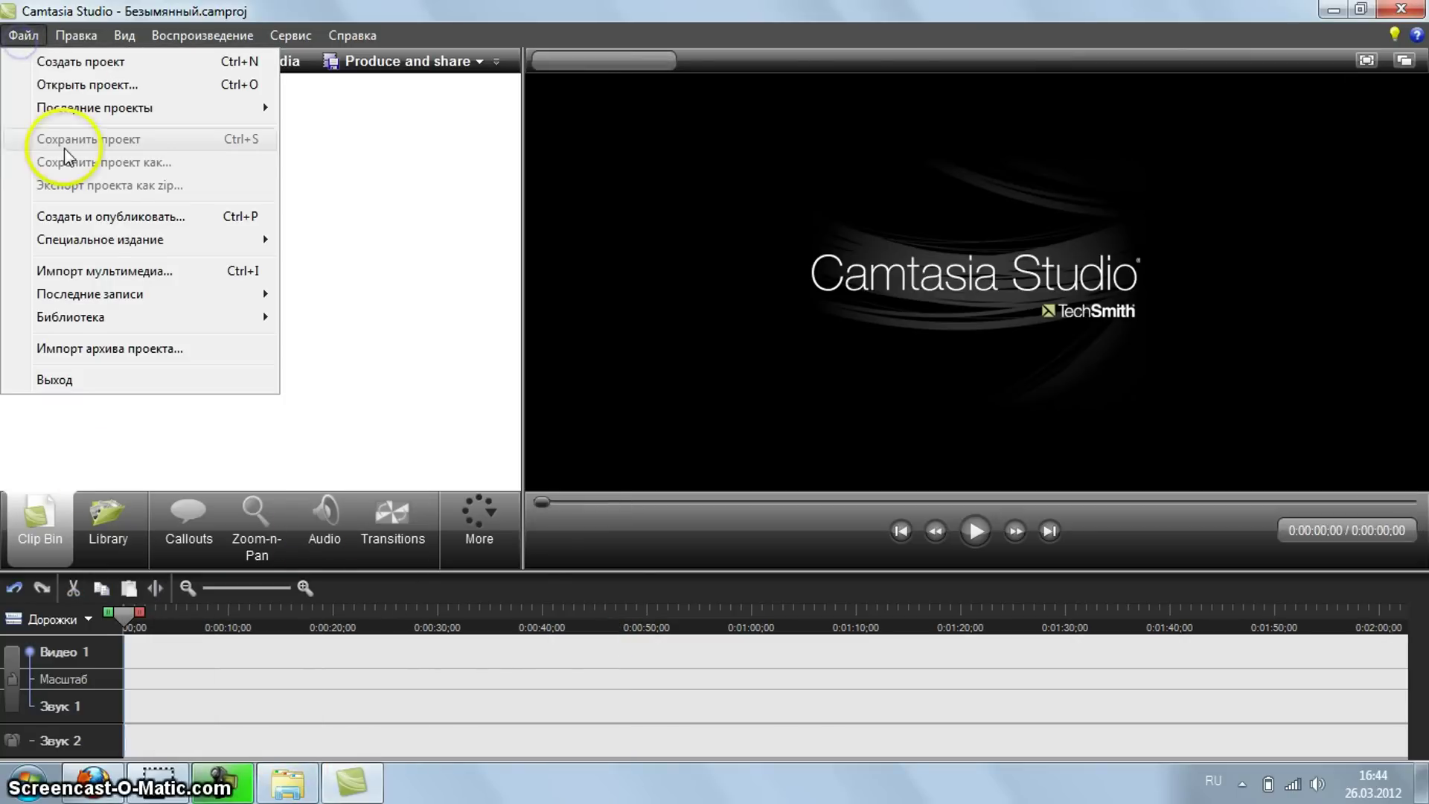
left_click(84, 380)
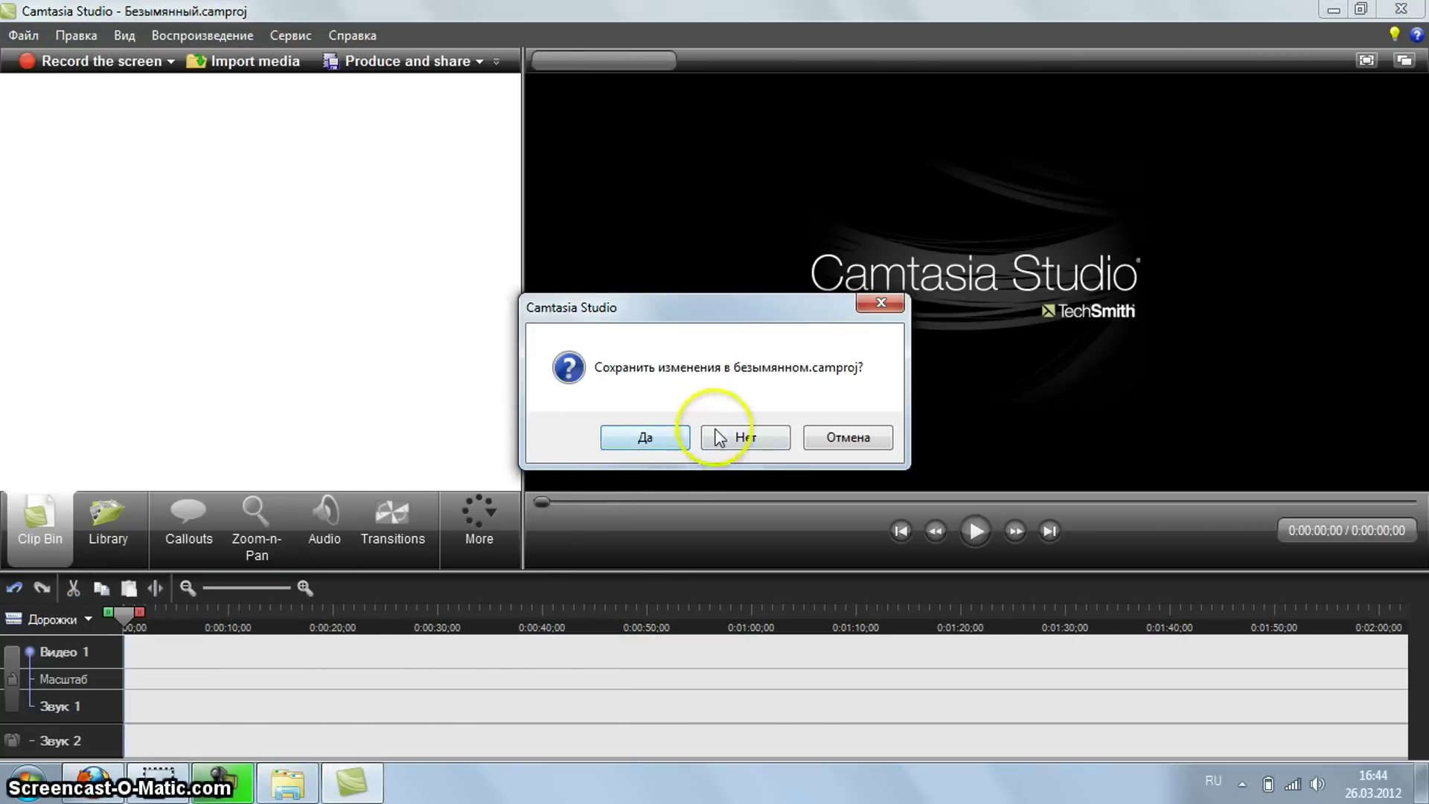
left_click(717, 436)
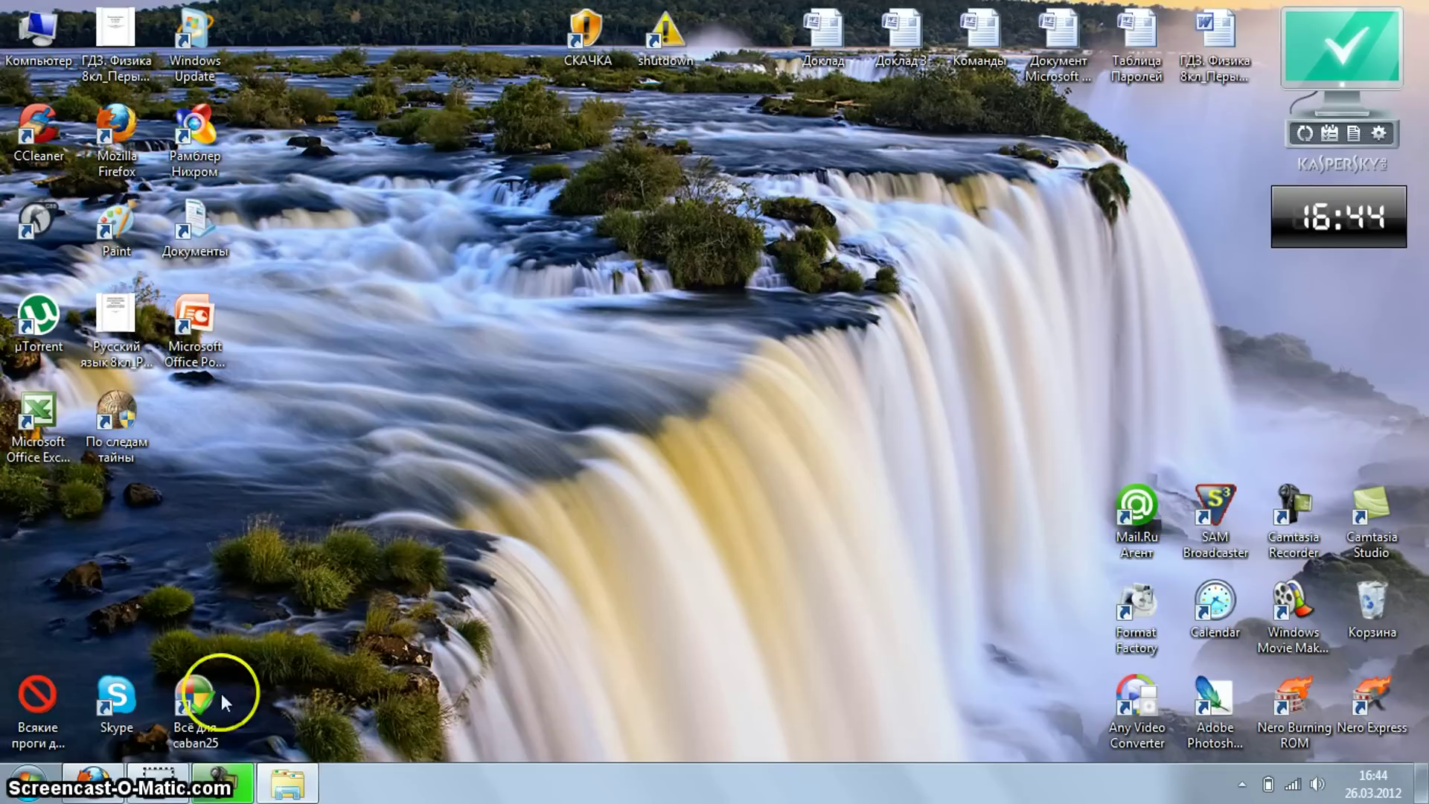
Open the Всё для caban25 folder from the desktop and locate the produced video in its видео курс subfolder.
double_click(219, 696)
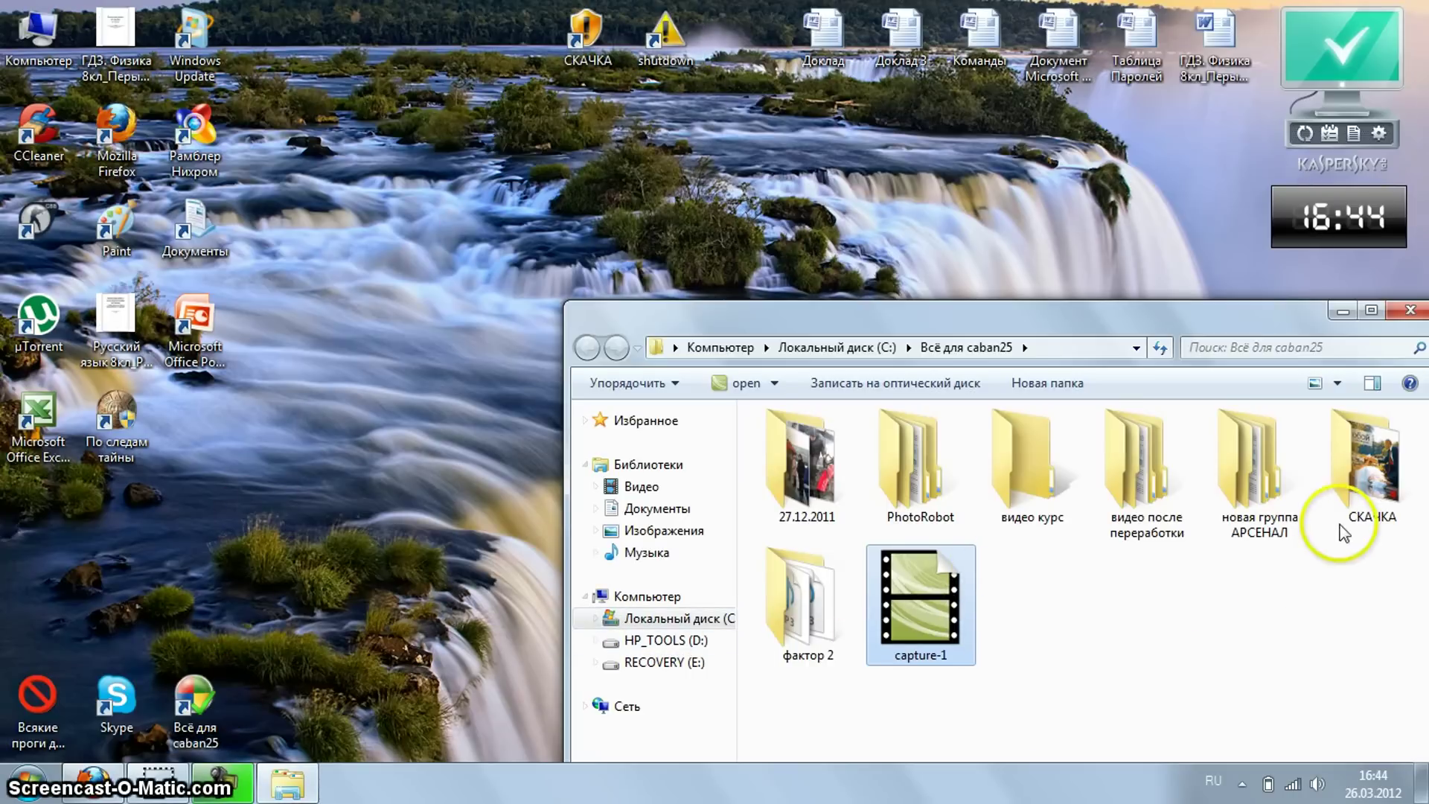
left_click_drag(951, 309, 708, 90)
double_click(769, 239)
left_click(548, 245)
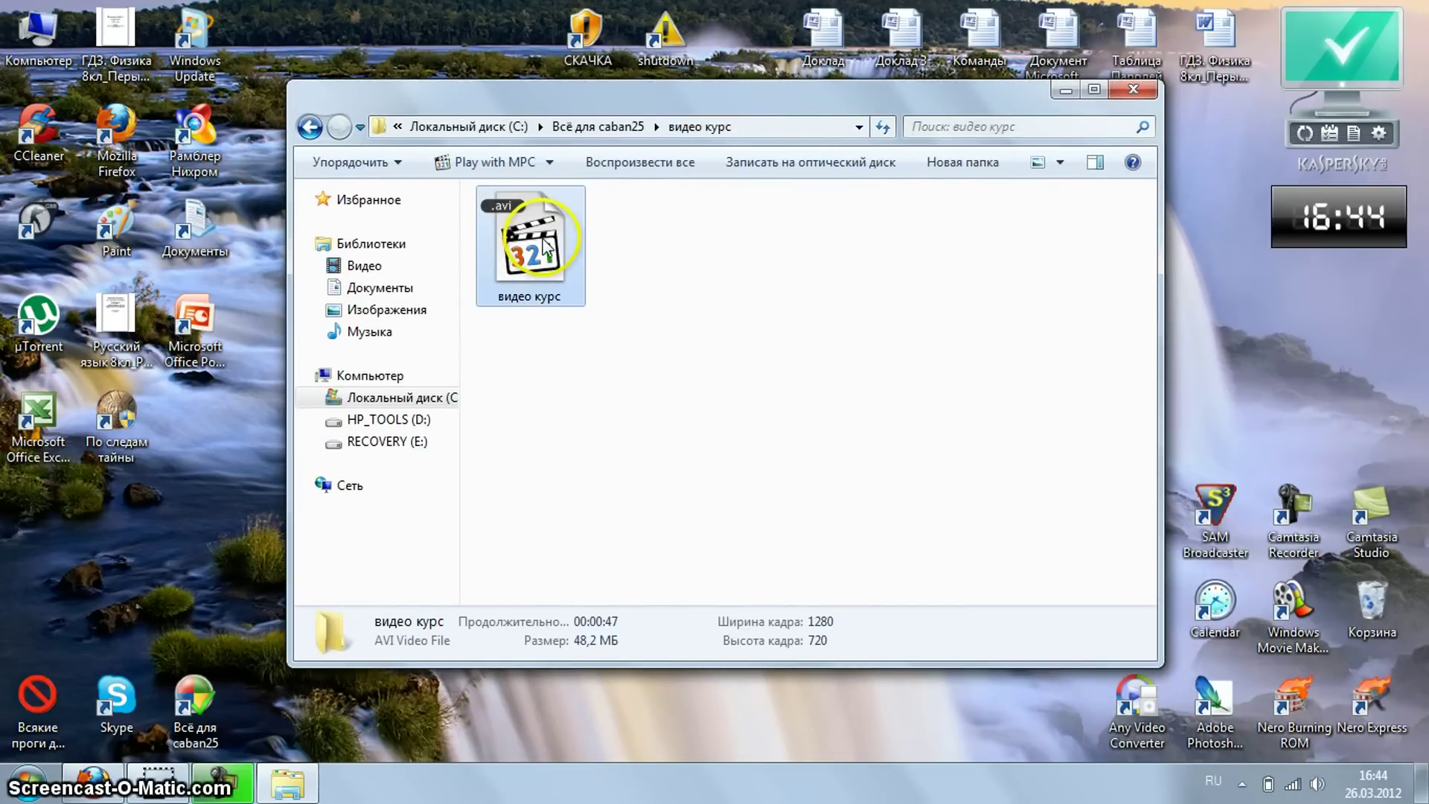
key("BackSpace")
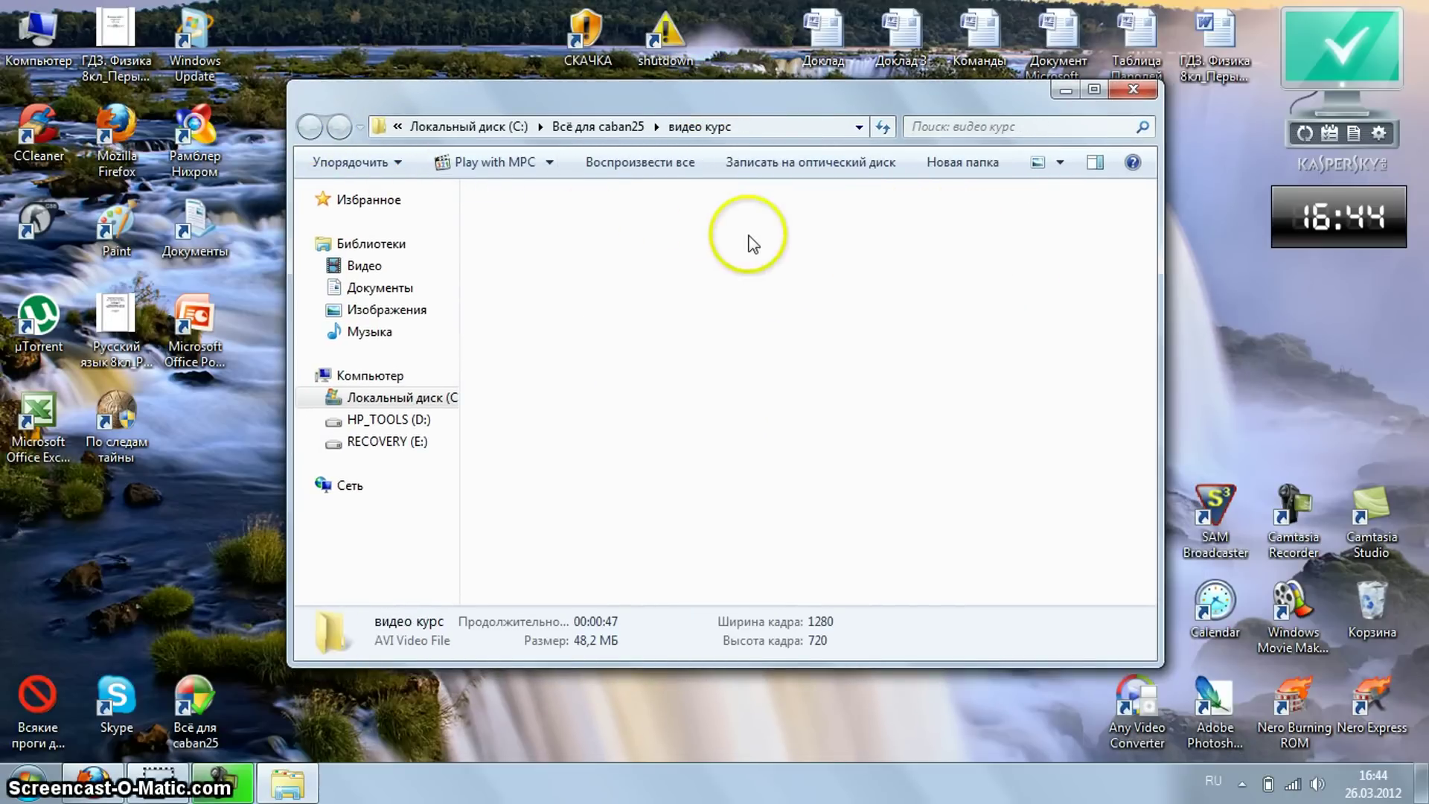
double_click(530, 242)
left_click(530, 246)
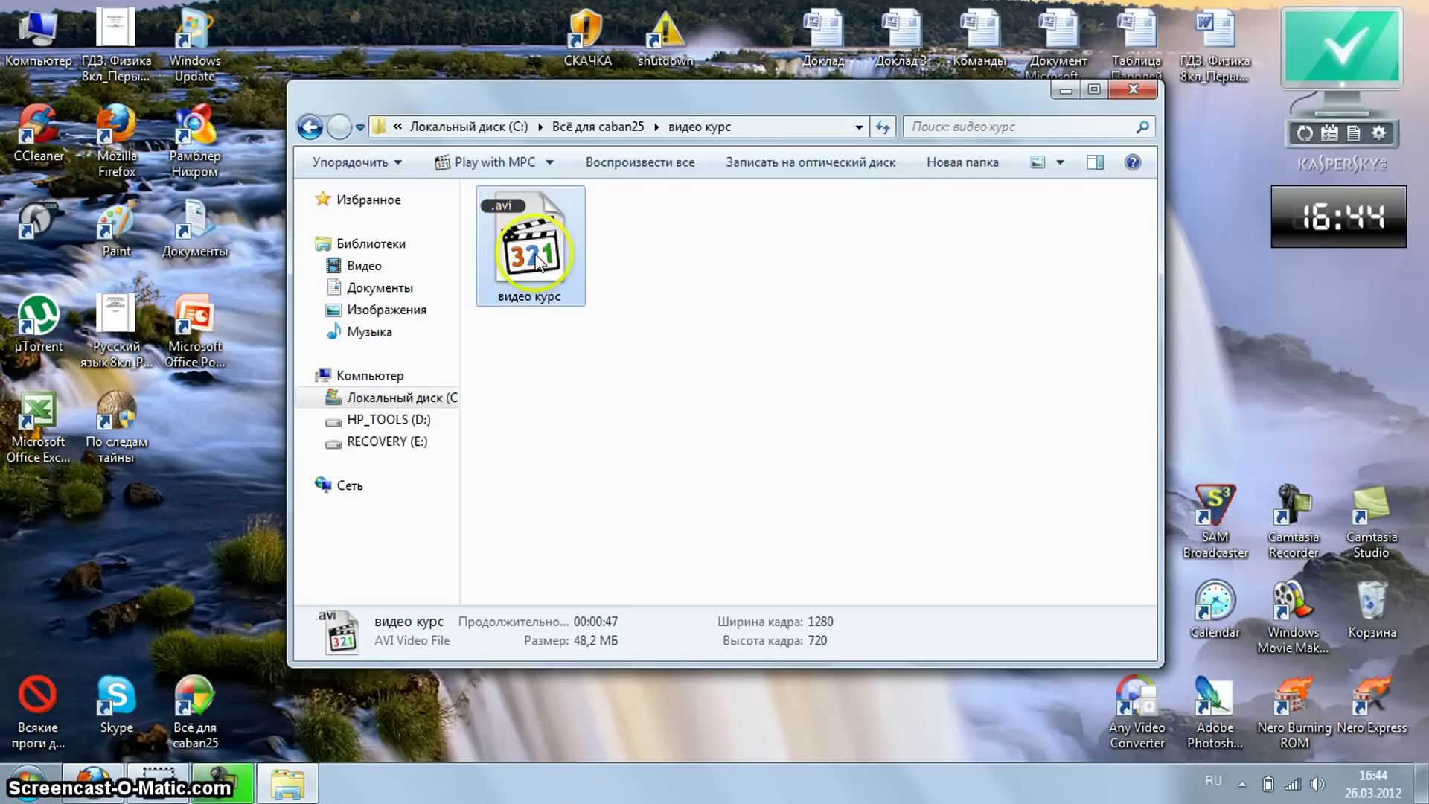
Try to play the produced видео курс AVI file.
double_click(512, 255)
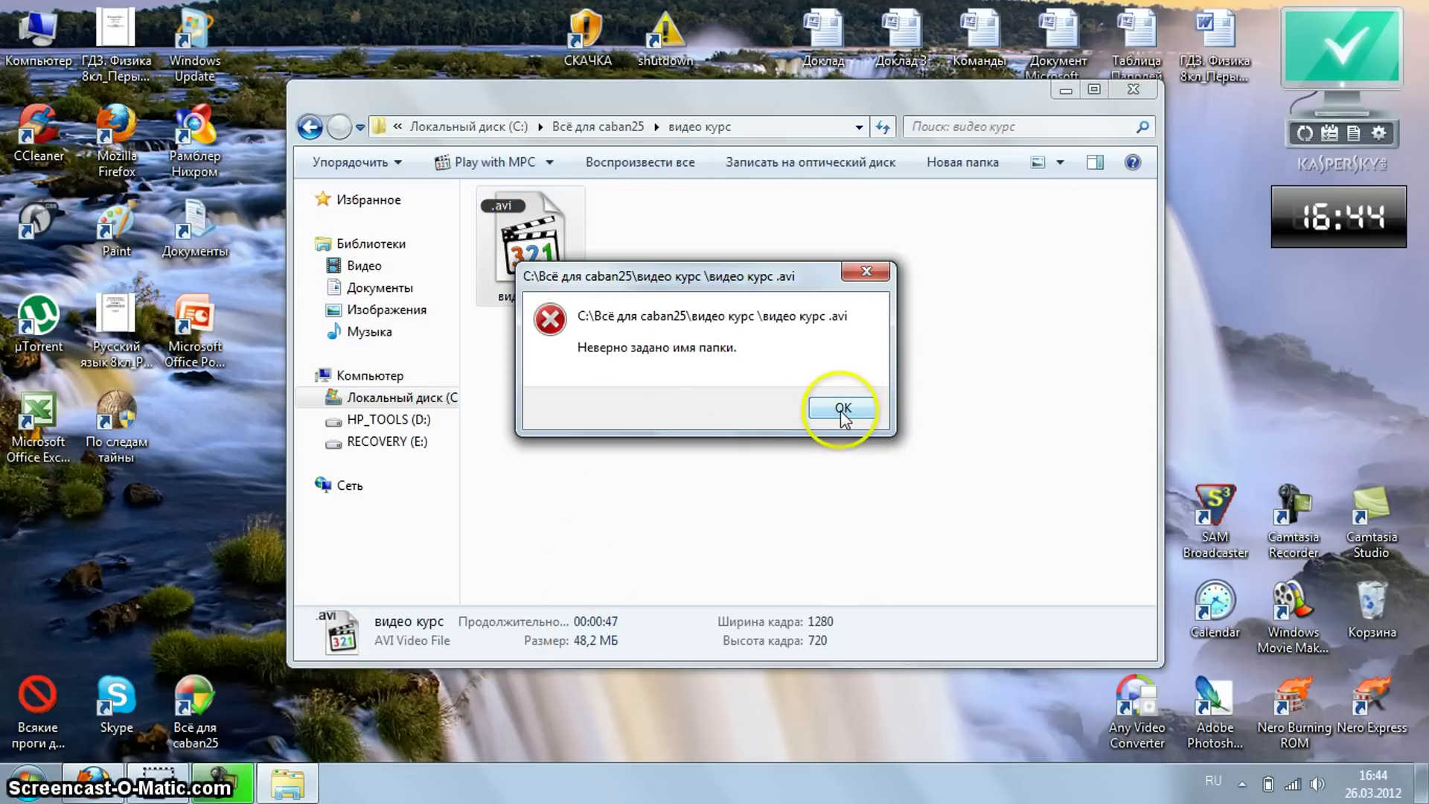
left_click(842, 409)
double_click(585, 244)
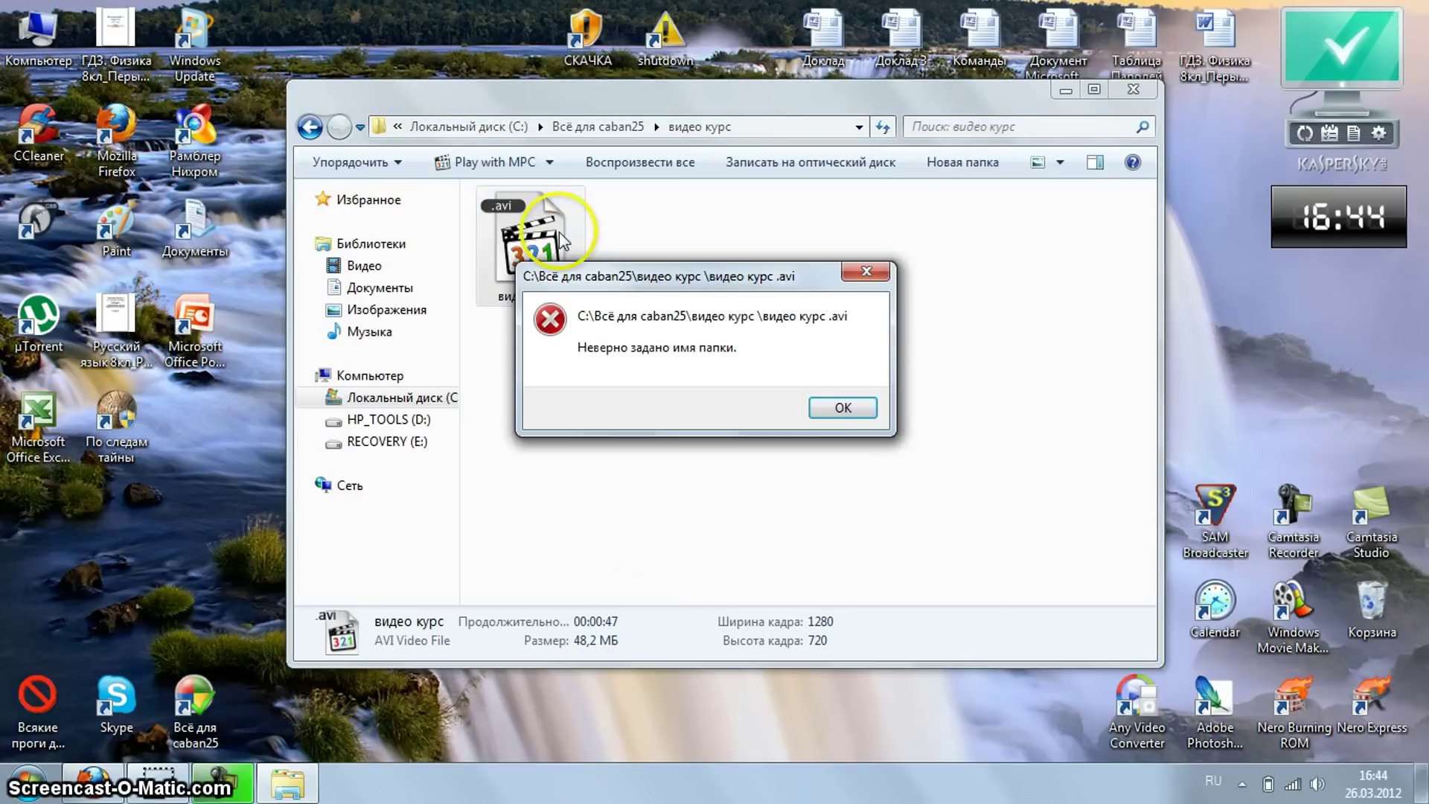
left_click(853, 413)
Return to the Всё для caban25 folder and close Camtasia Recorder.
left_click(309, 127)
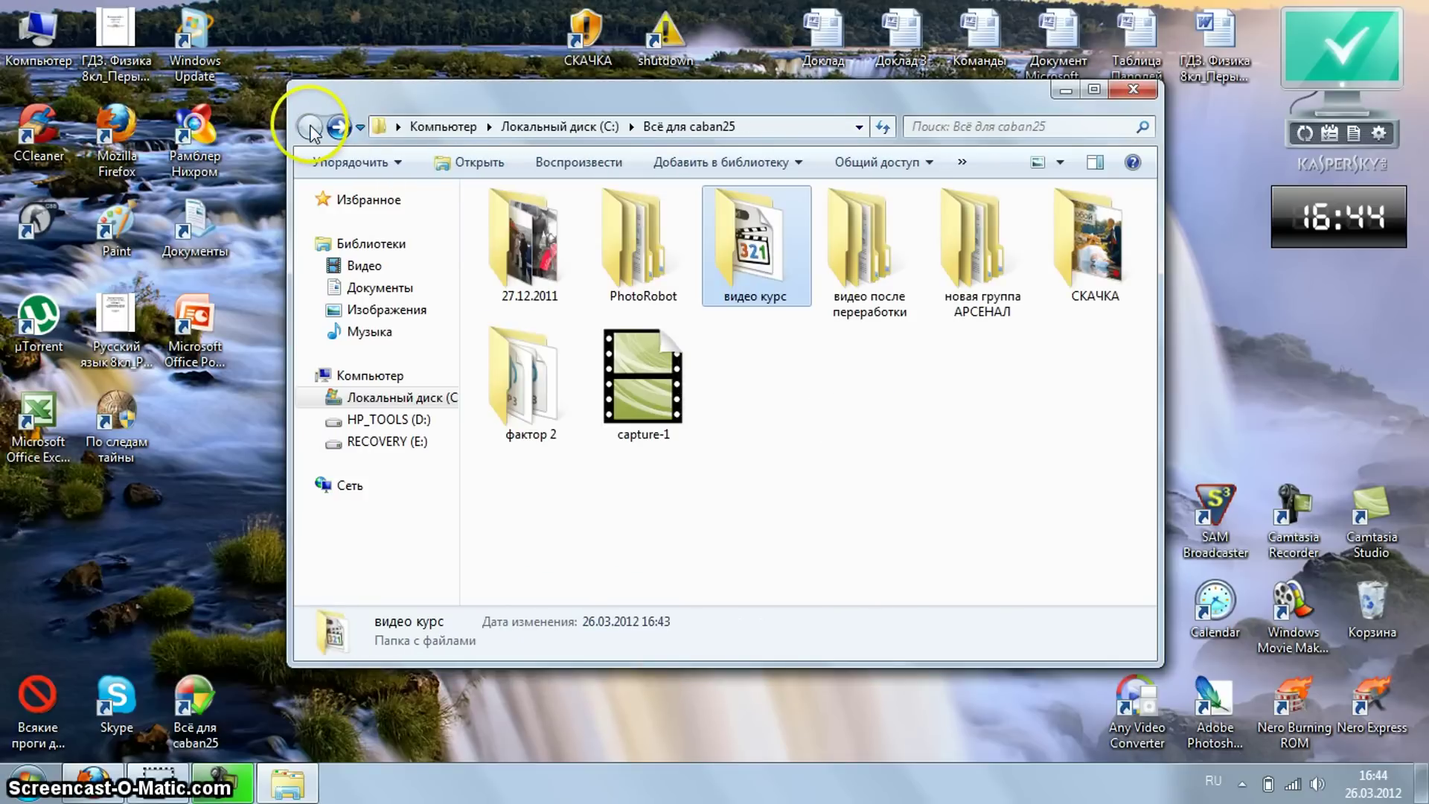
left_click(598, 362)
left_click(223, 782)
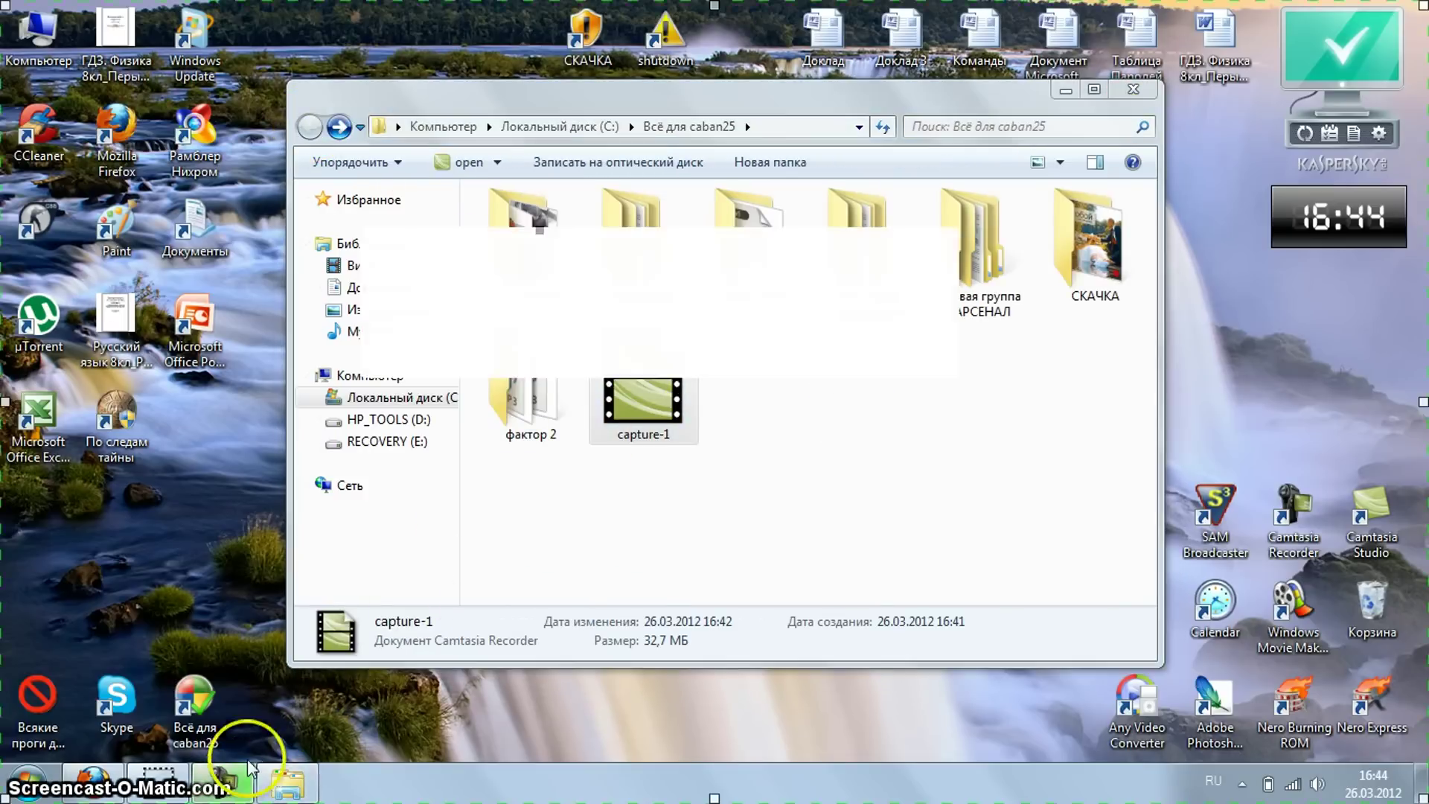
left_click(949, 235)
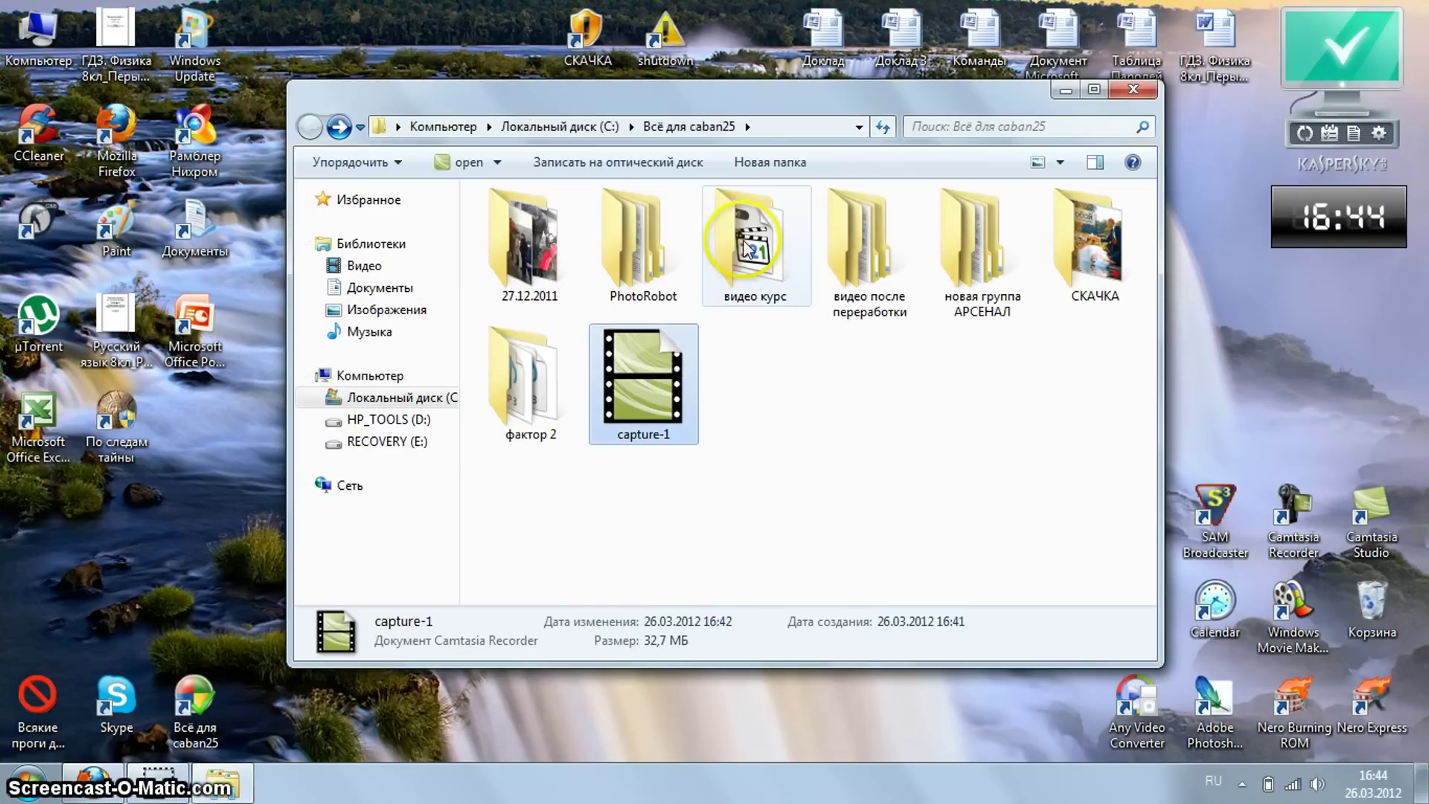
Try to delete the видео курс folder from Всё для caban25.
left_click(761, 268)
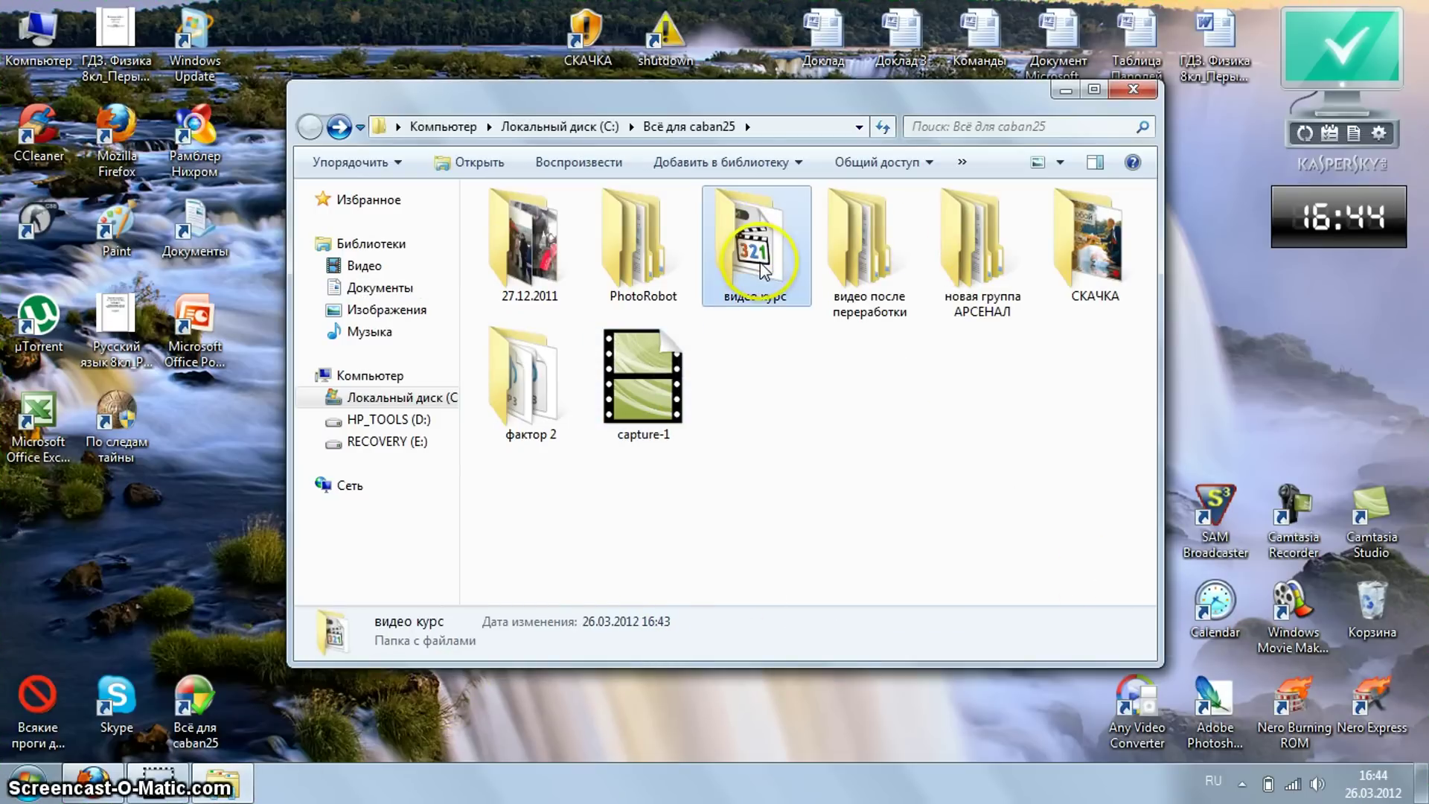
key("Delete")
key("Return")
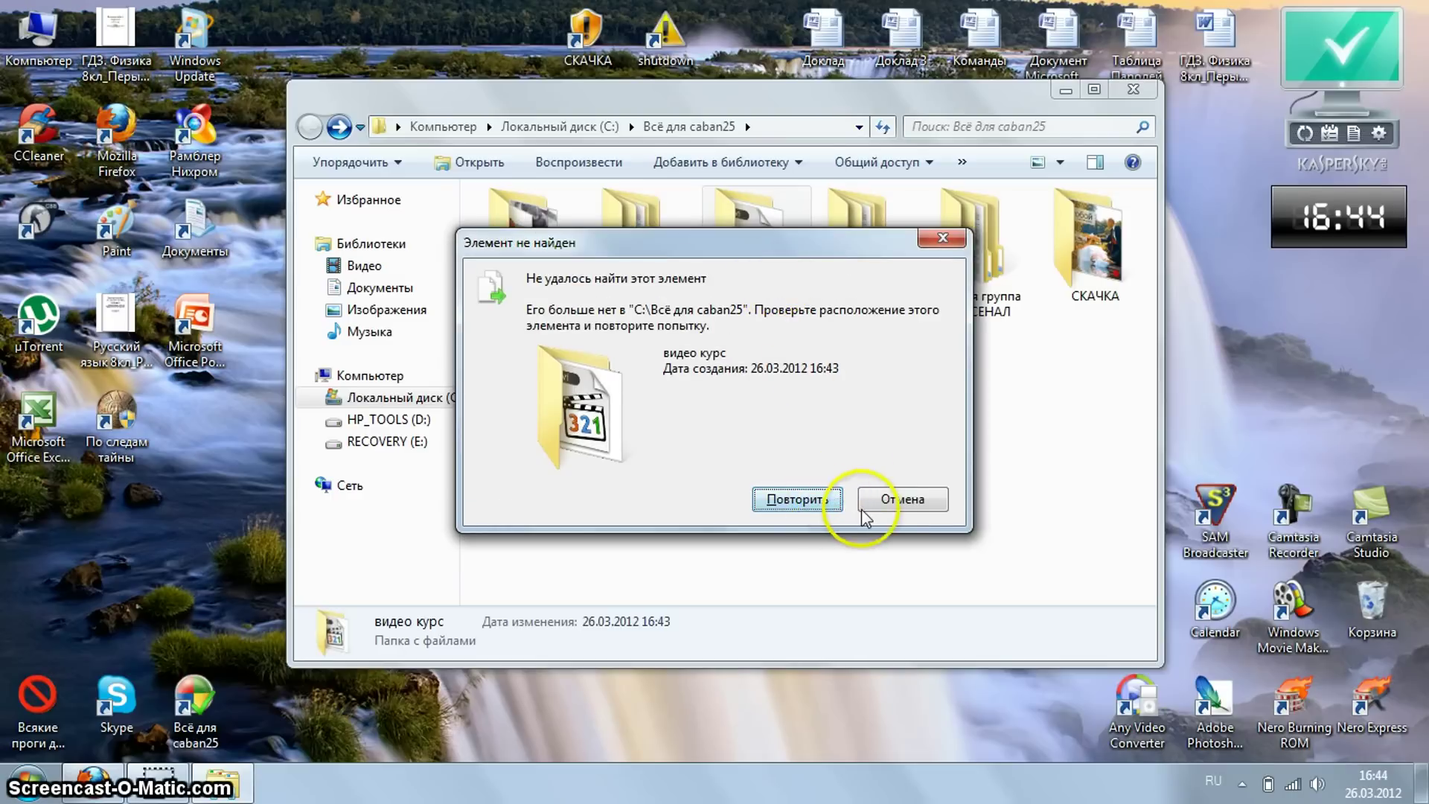
left_click(901, 498)
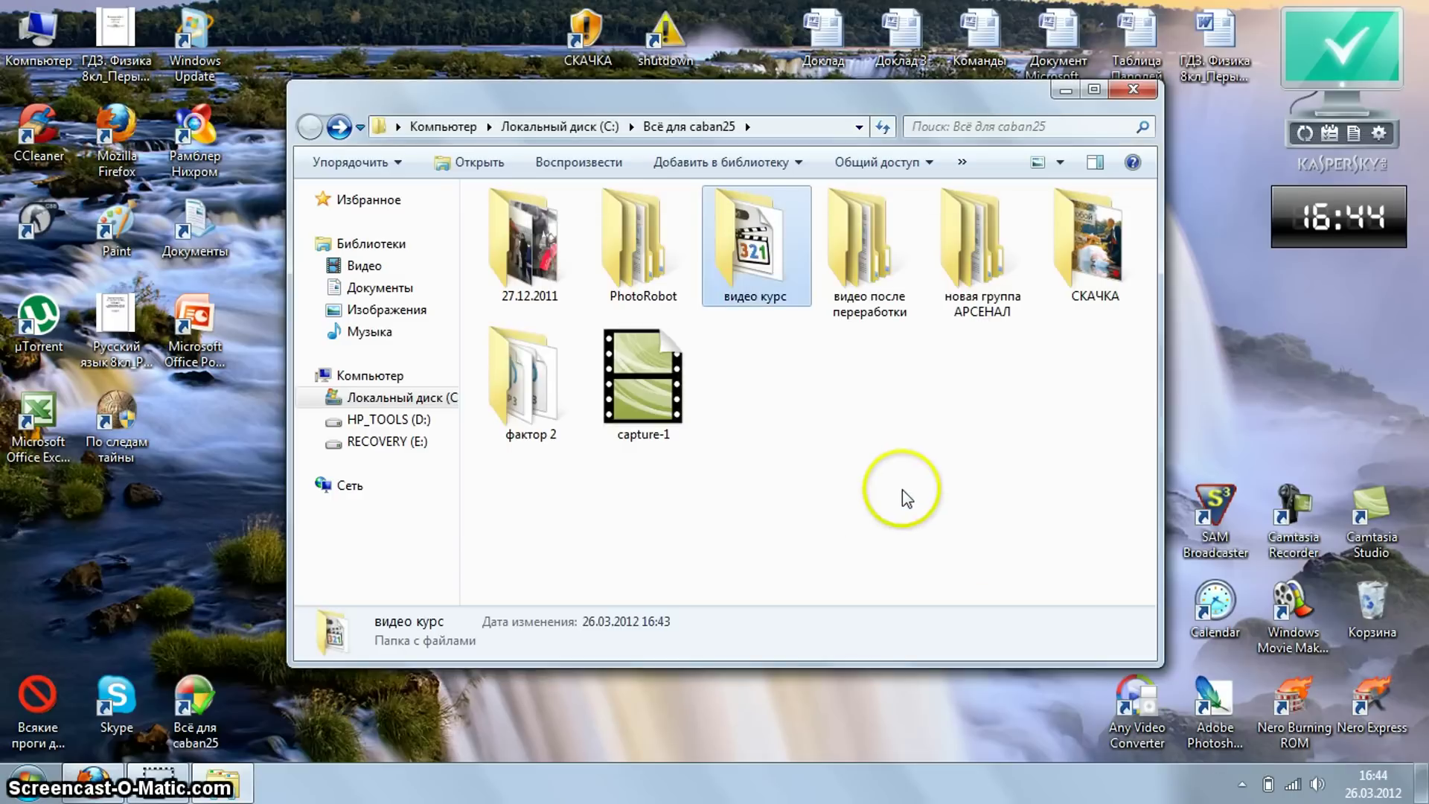
Open the capture-1 recording in Camtasia Studio and dismiss the welcome window.
double_click(659, 337)
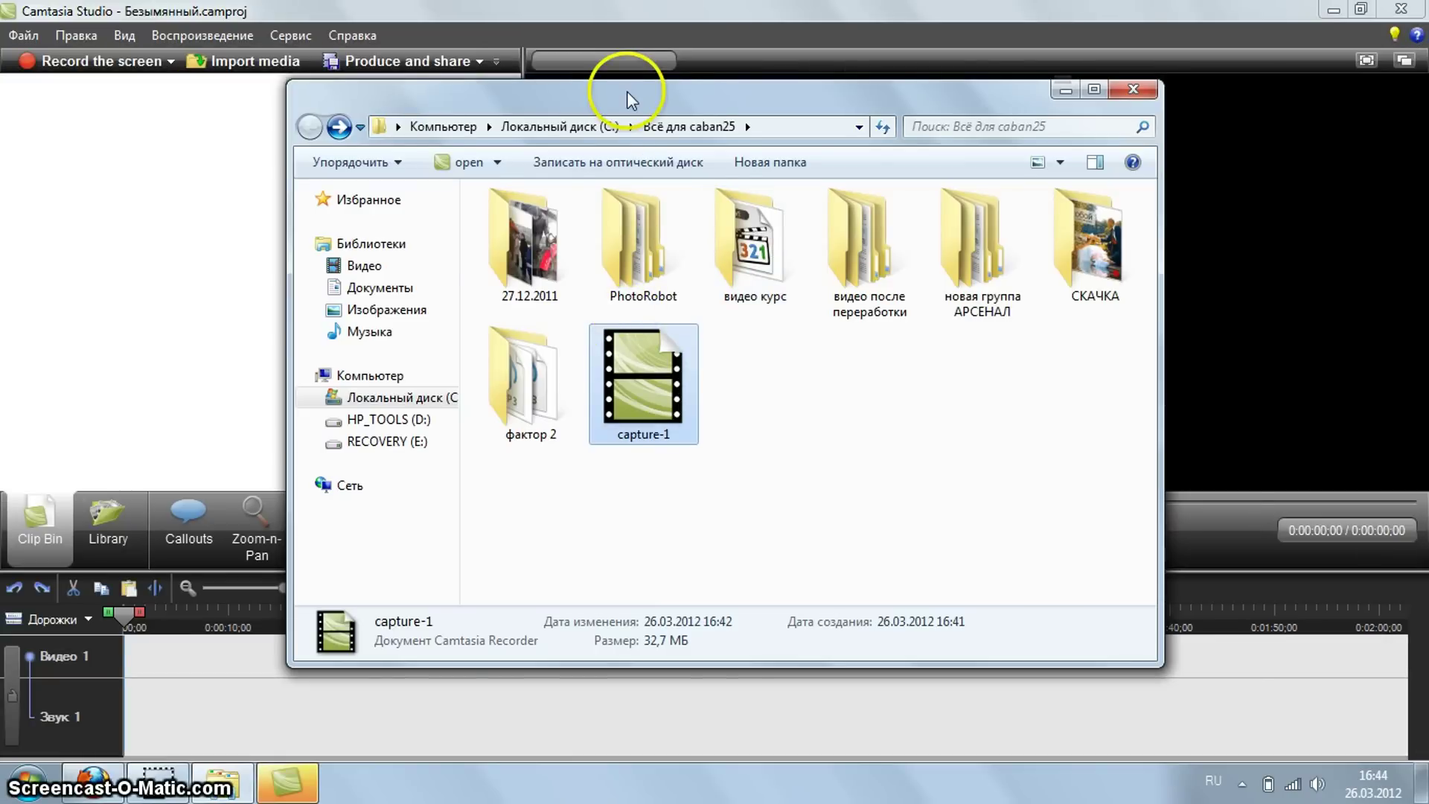
left_click_drag(627, 90, 802, 133)
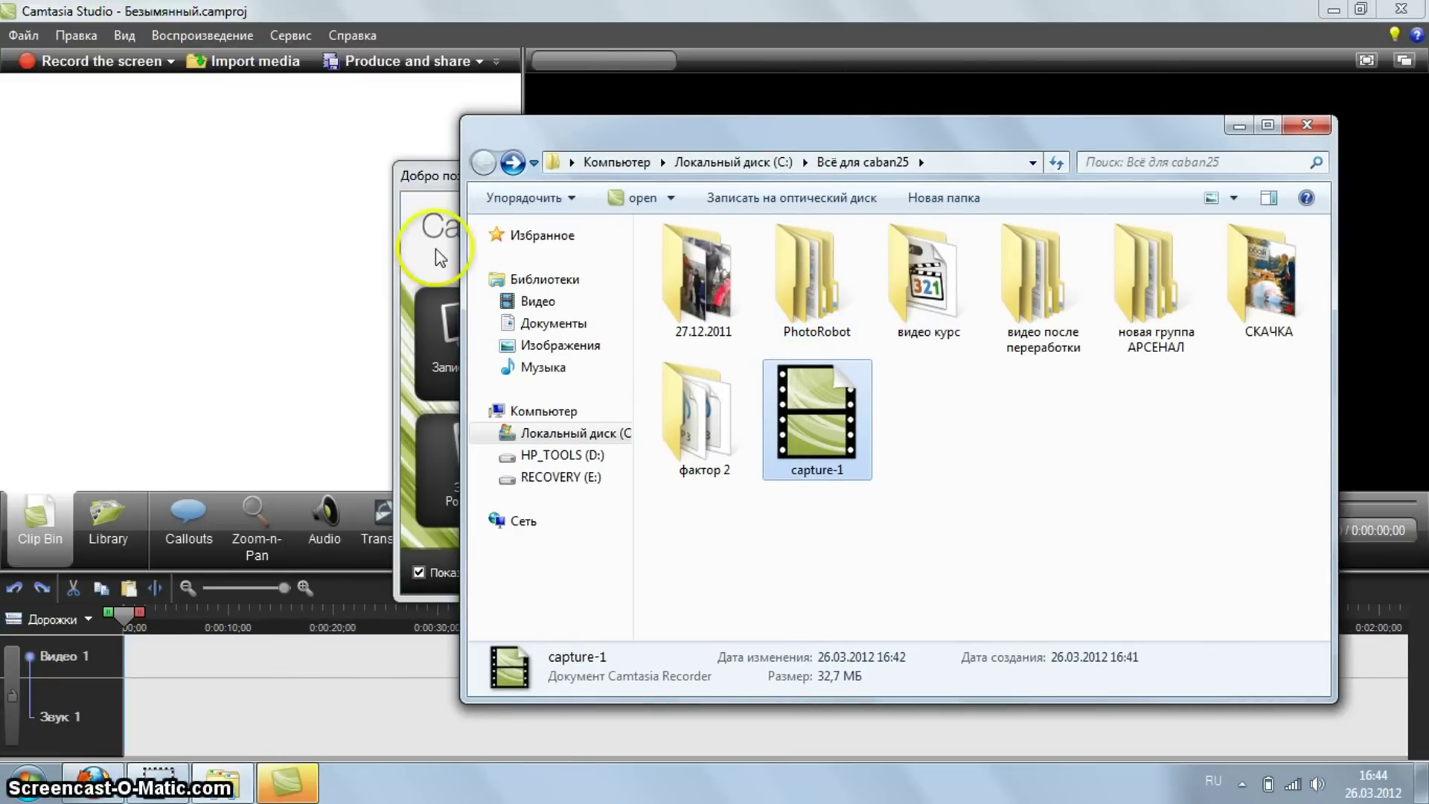
left_click(405, 173)
left_click(1022, 170)
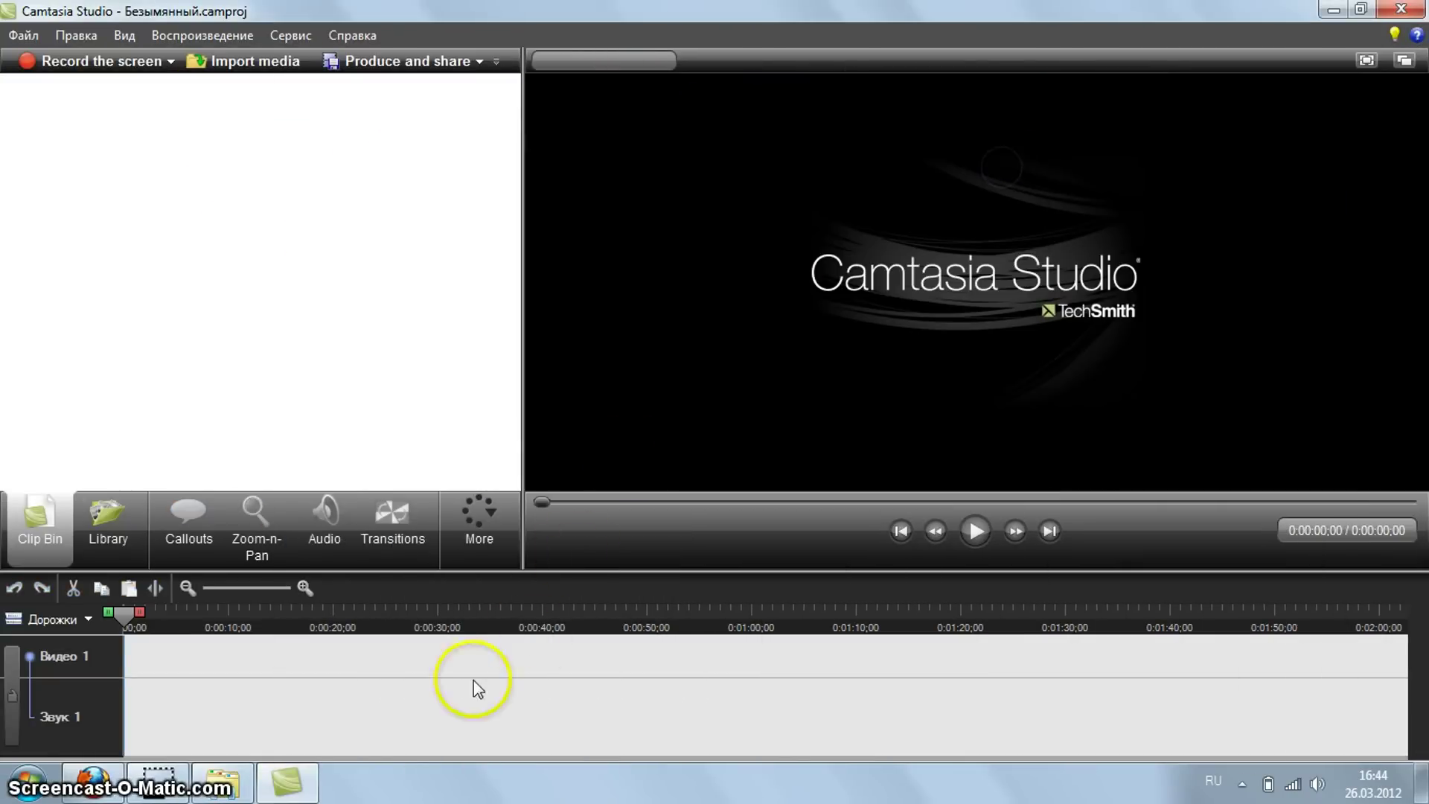
Add the capture-1 recording from the Всё для caban25 folder to the clip bin and timeline, accepting the 1280x720 project size.
left_click(220, 781)
left_click_drag(617, 504, 275, 314)
left_click(1237, 127)
left_click_drag(103, 186, 148, 717)
left_click_drag(600, 417, 588, 577)
left_click(752, 518)
Produce the project with custom settings and no watermark as Безымянный.avi in C:\Всё для caban25.
left_click(367, 87)
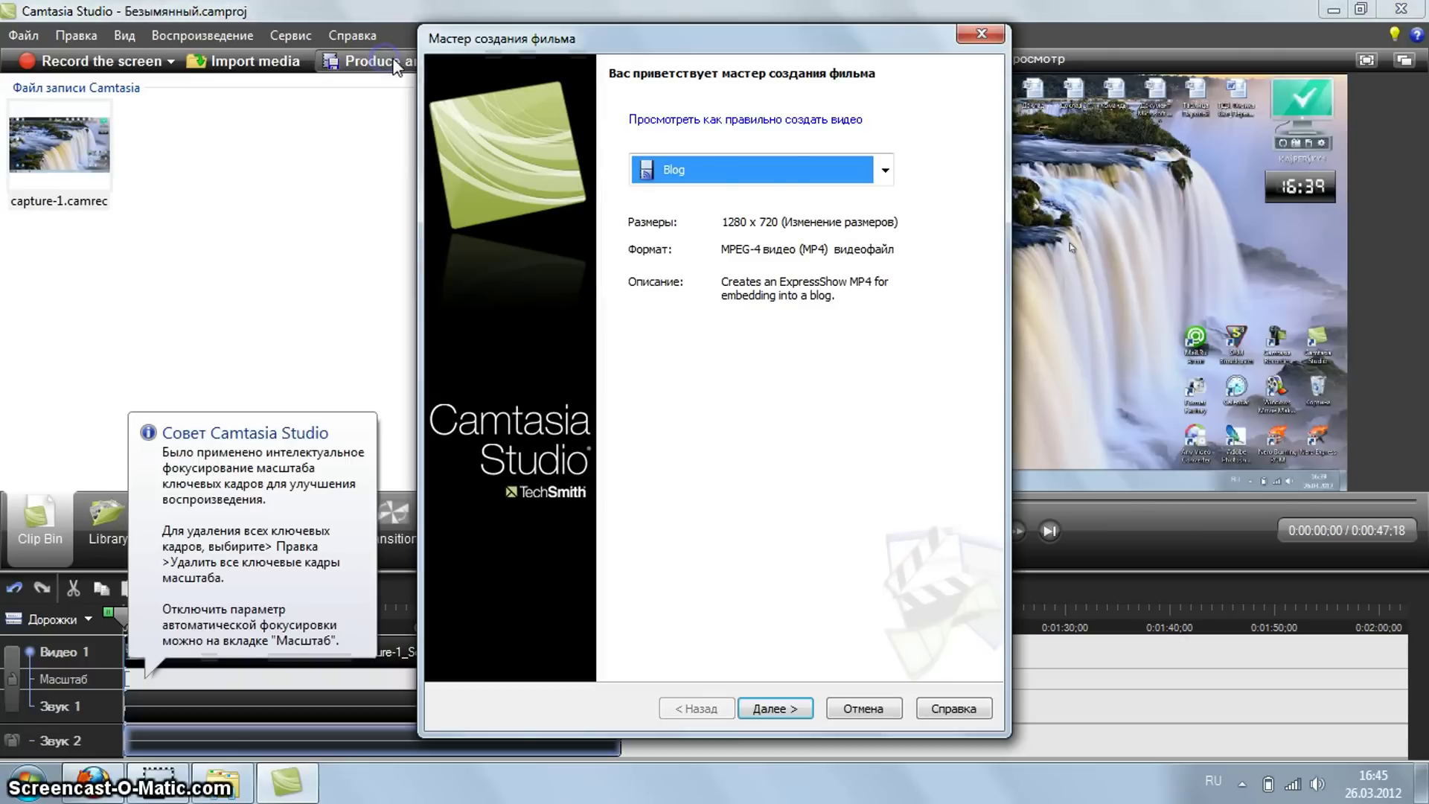
left_click(752, 170)
left_click(711, 412)
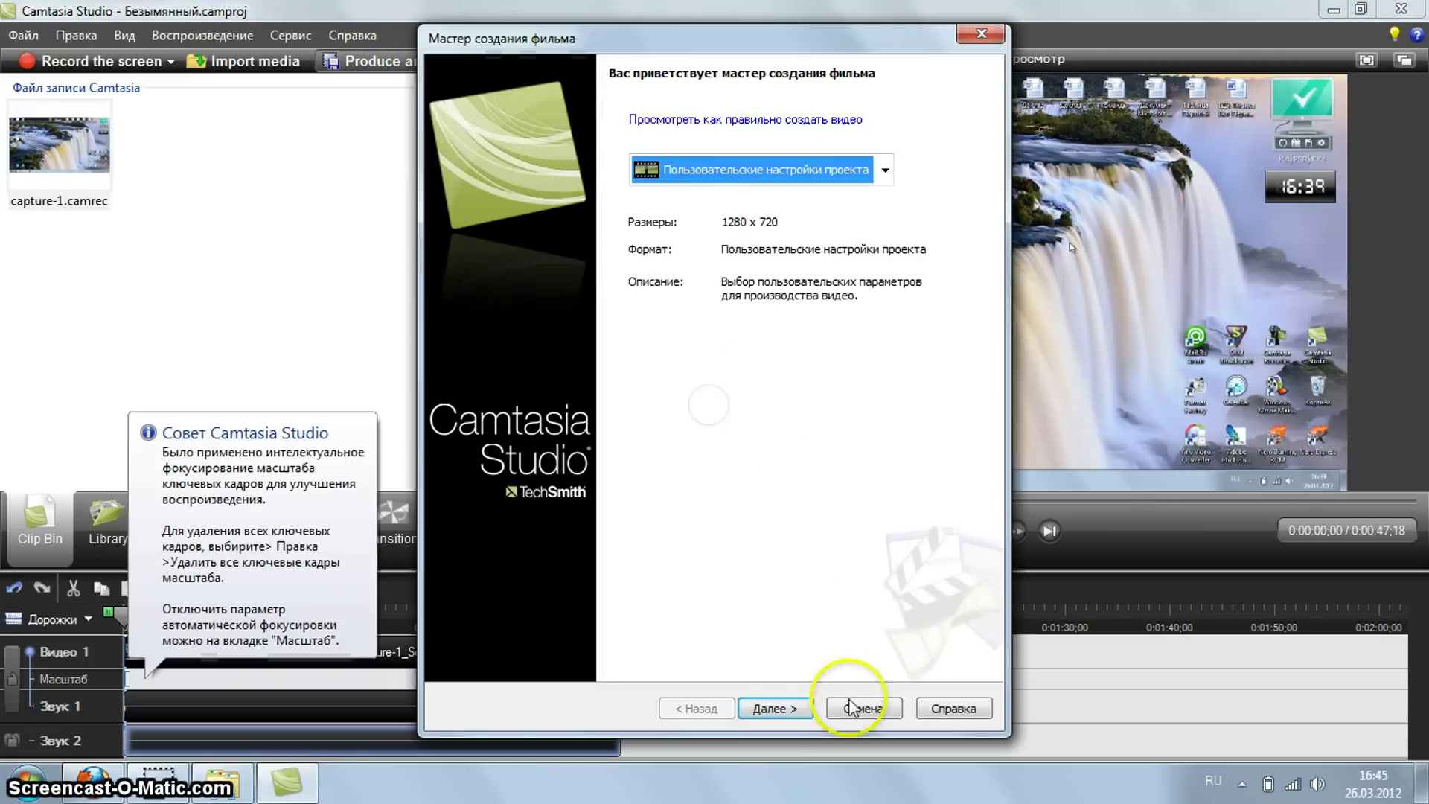
left_click(778, 708)
left_click(778, 708)
left_click(778, 707)
left_click(777, 705)
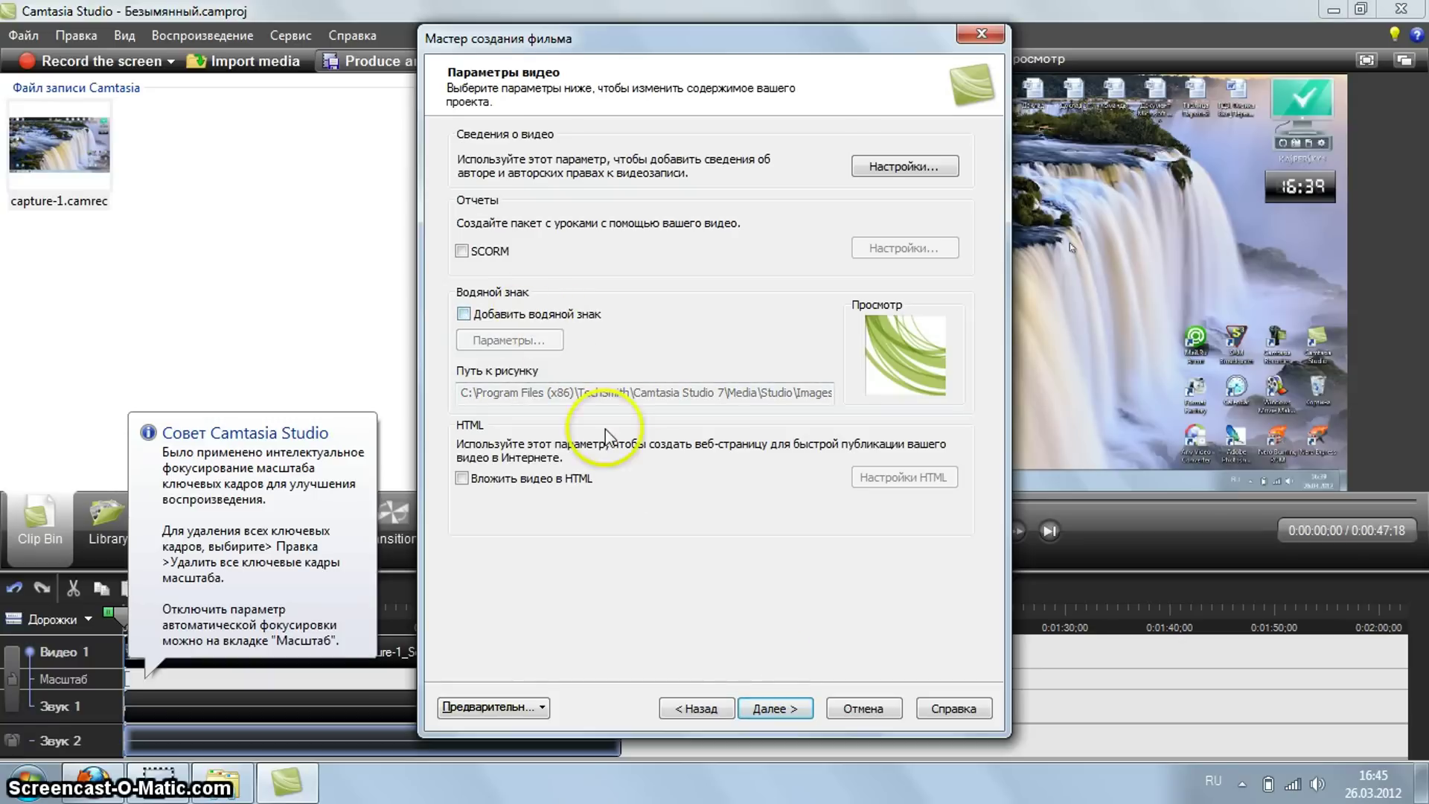
left_click(775, 708)
left_click(776, 708)
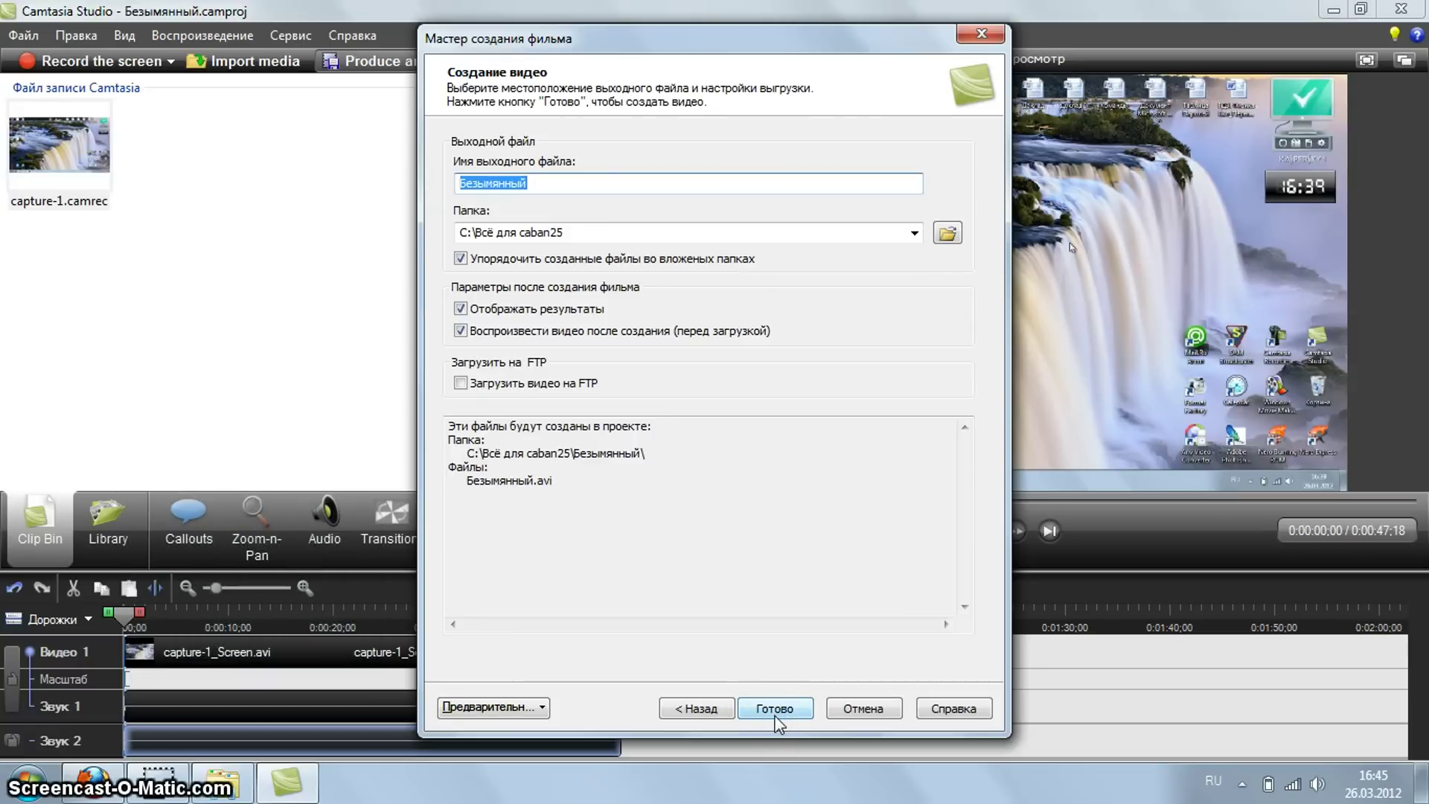
left_click(775, 708)
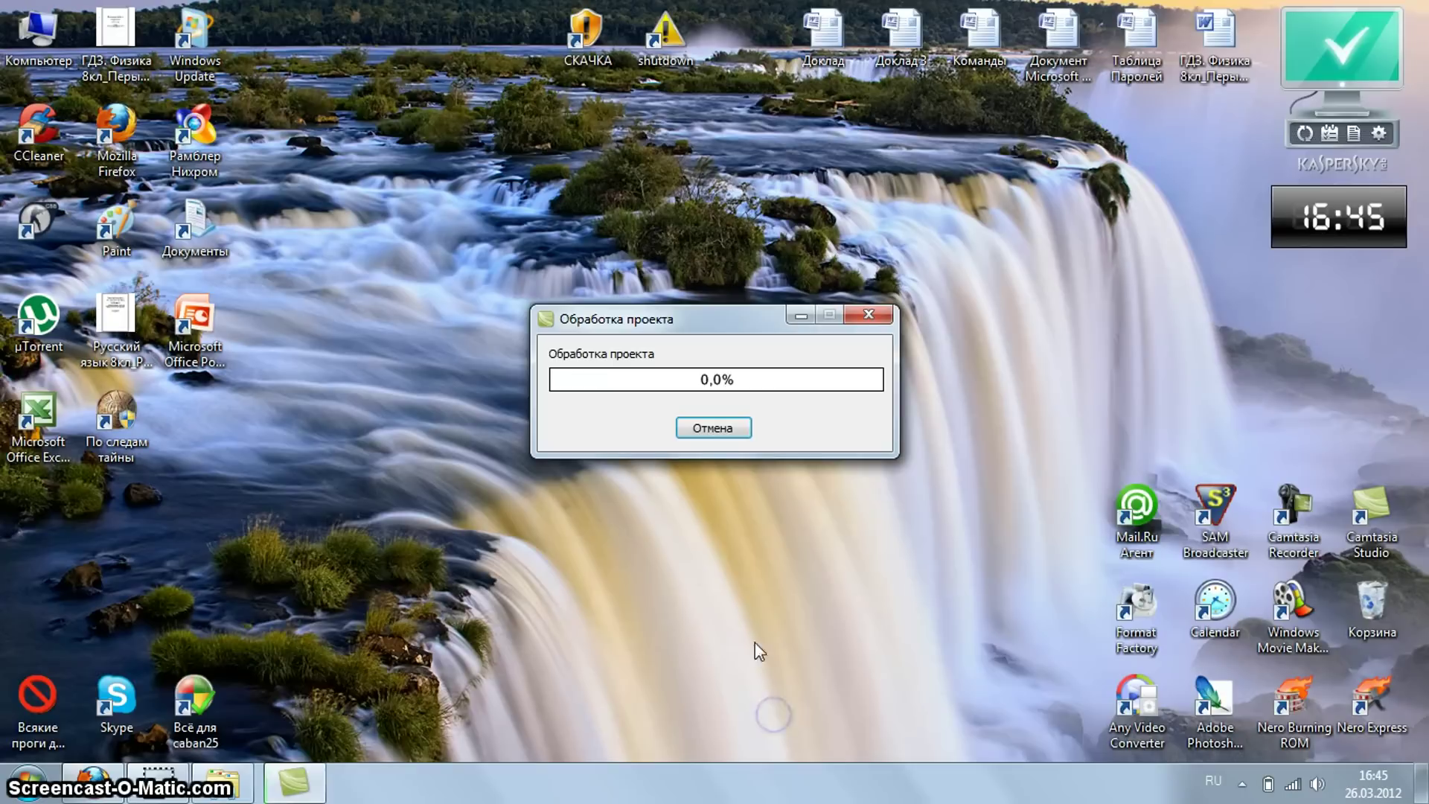
Show the contents of the local C: drive in the file window and move that window clear of the rendering progress.
left_click(222, 781)
left_click(577, 439)
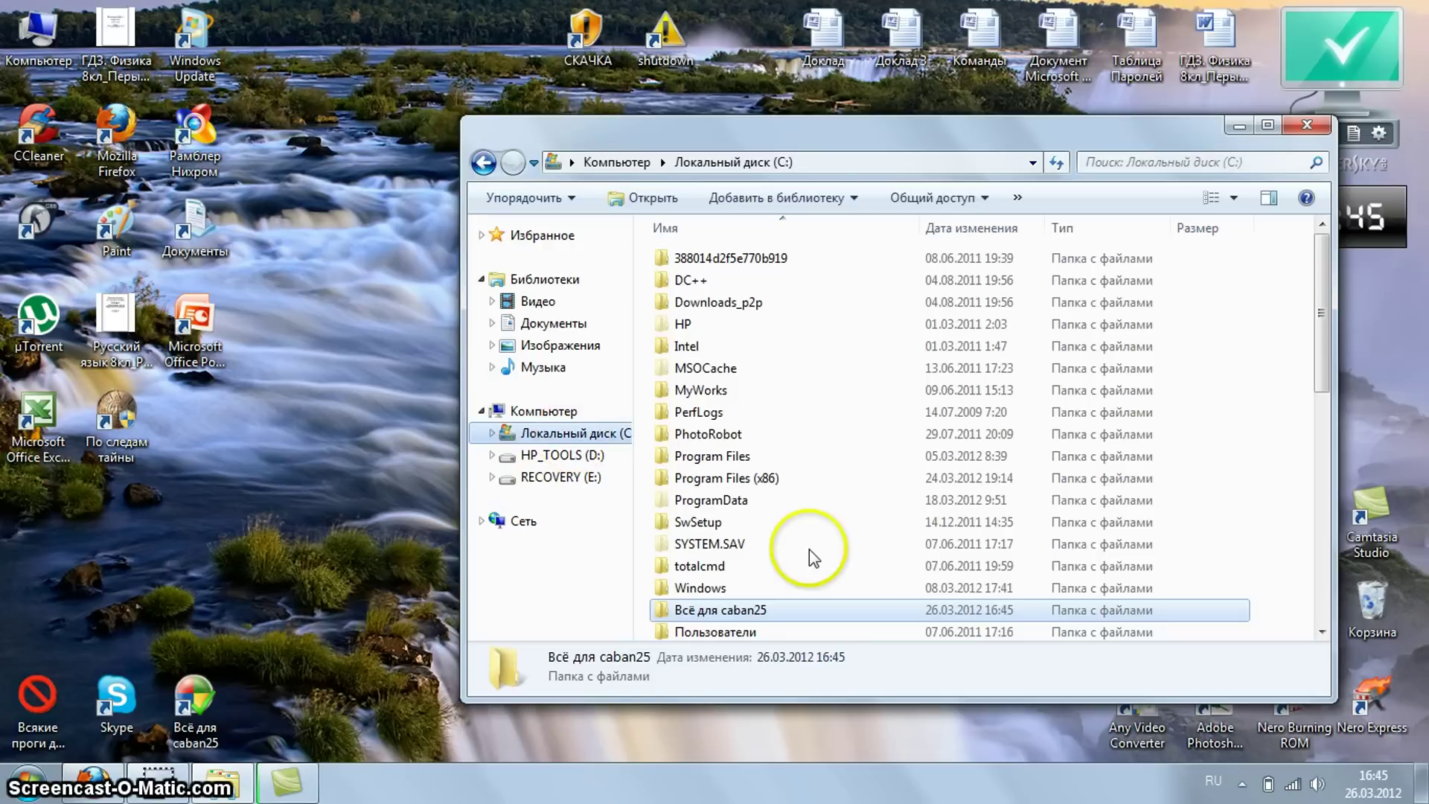
scroll(810, 559, "down", 8)
scroll(810, 568, "up", 8)
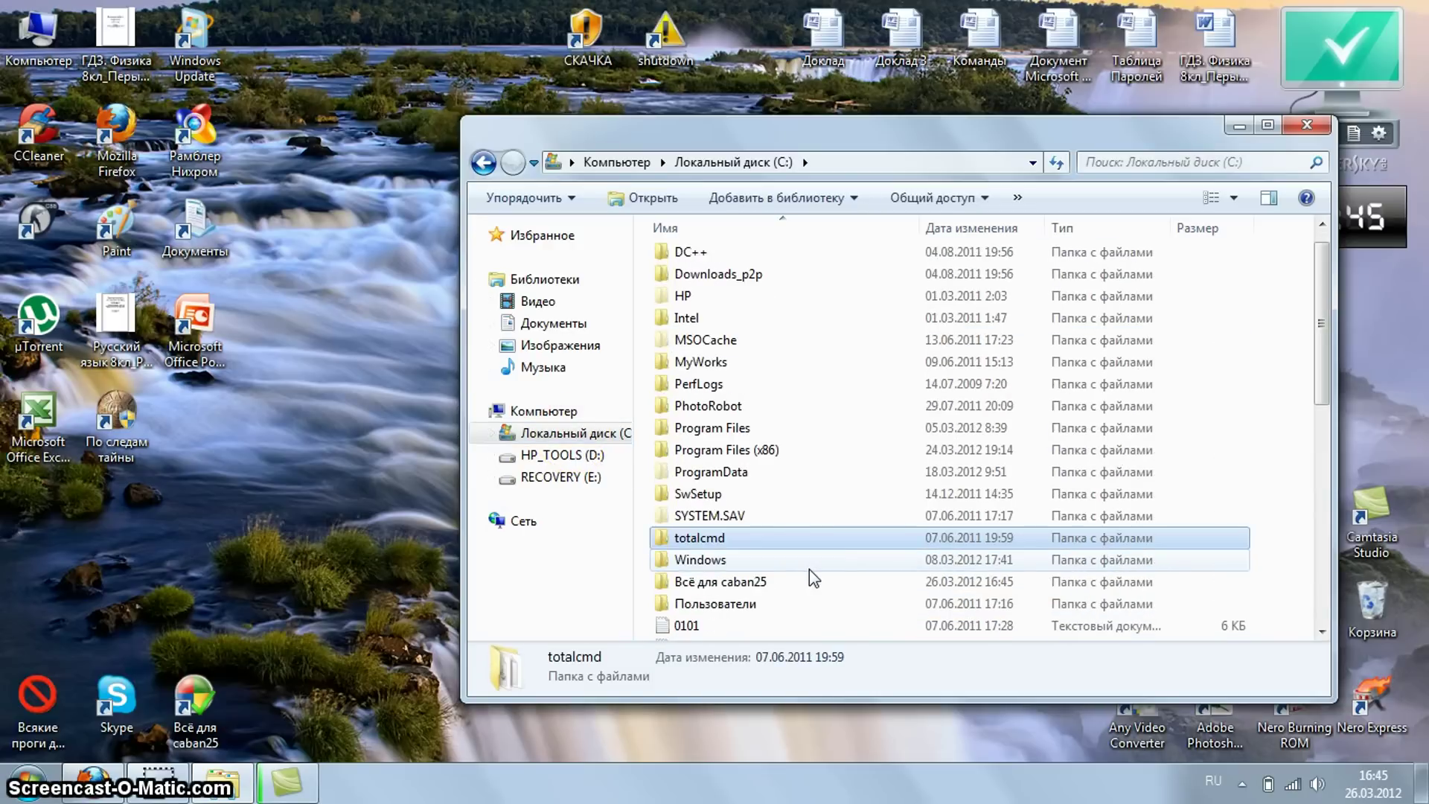
left_click_drag(817, 129, 555, 594)
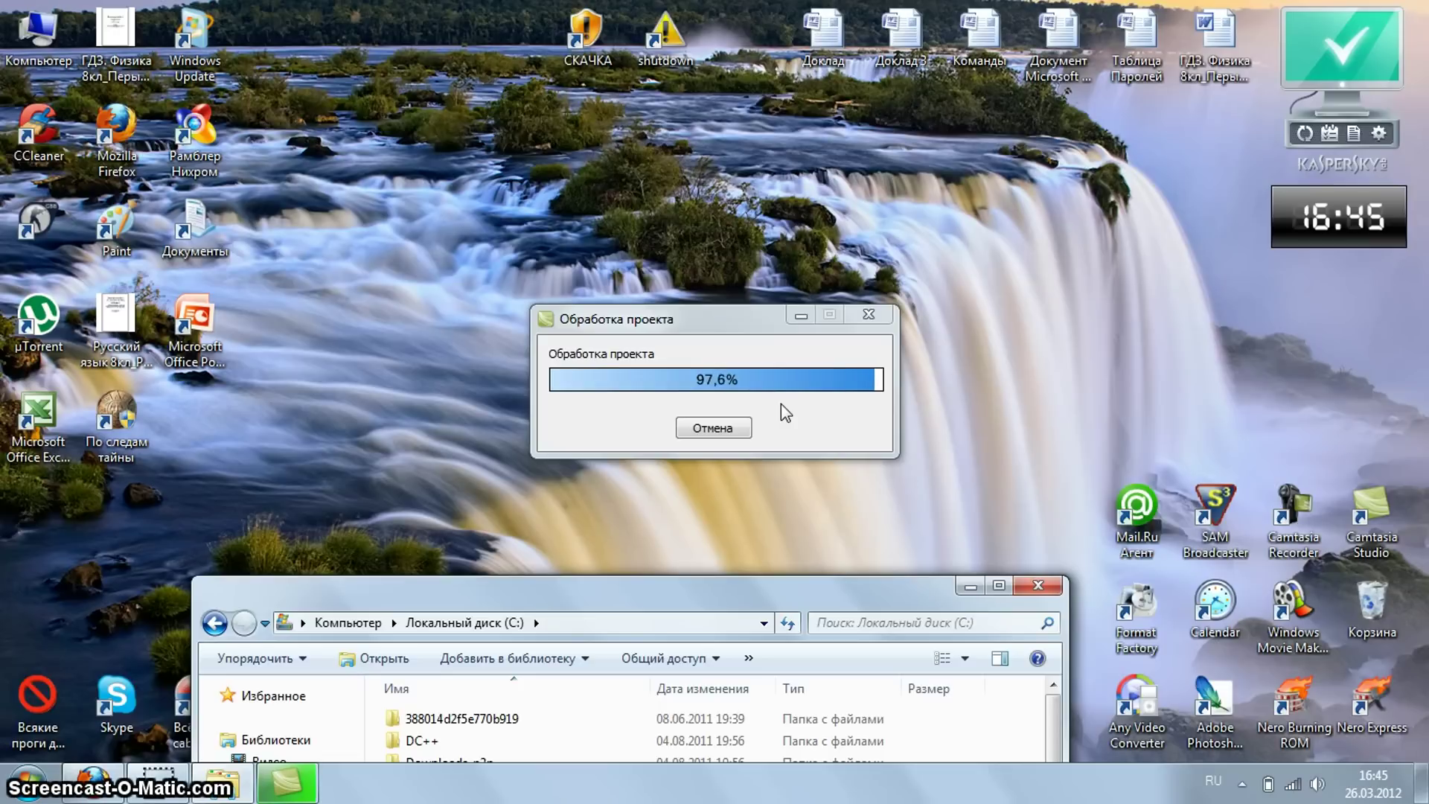
left_click(748, 494)
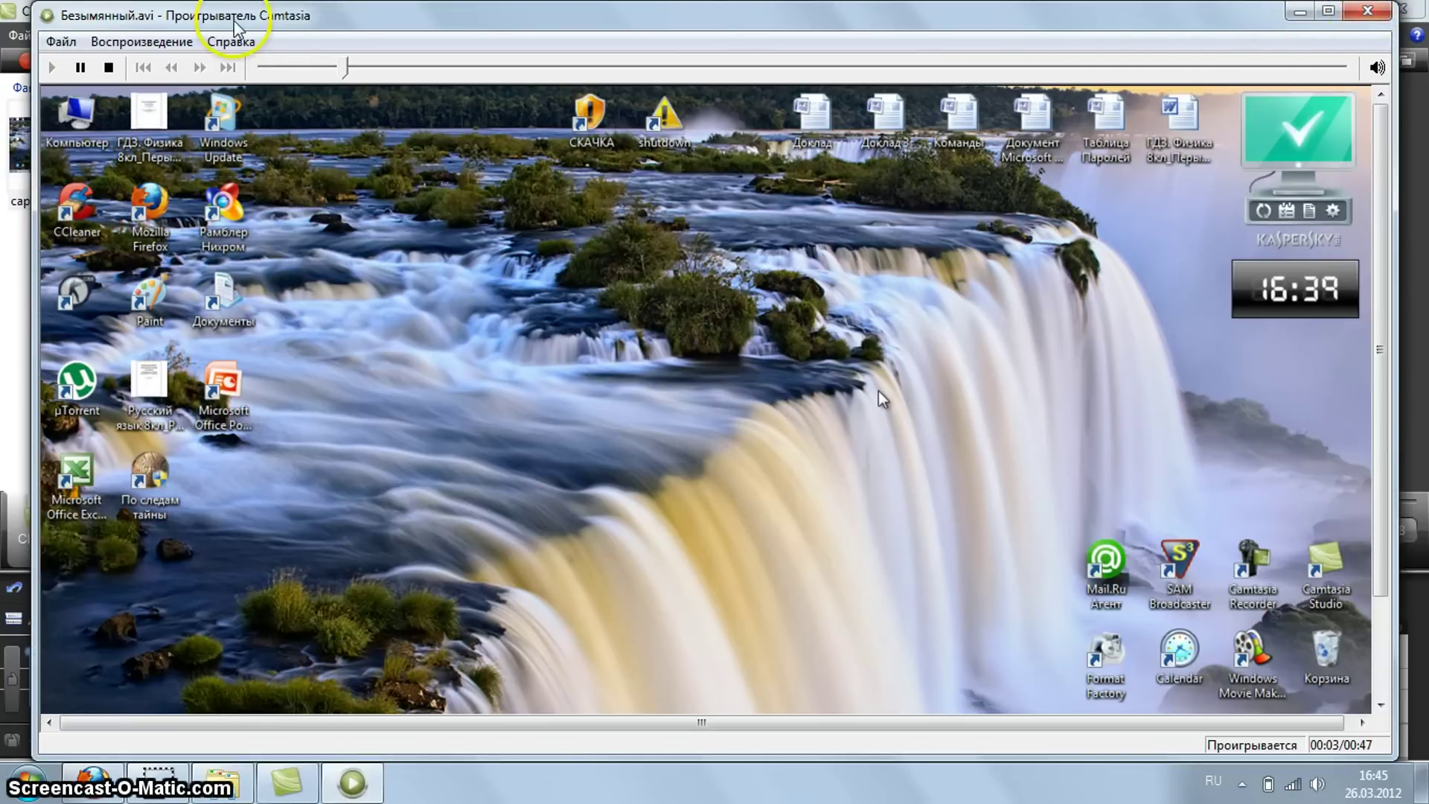
Exit the Camtasia player and close the production results.
left_click(61, 42)
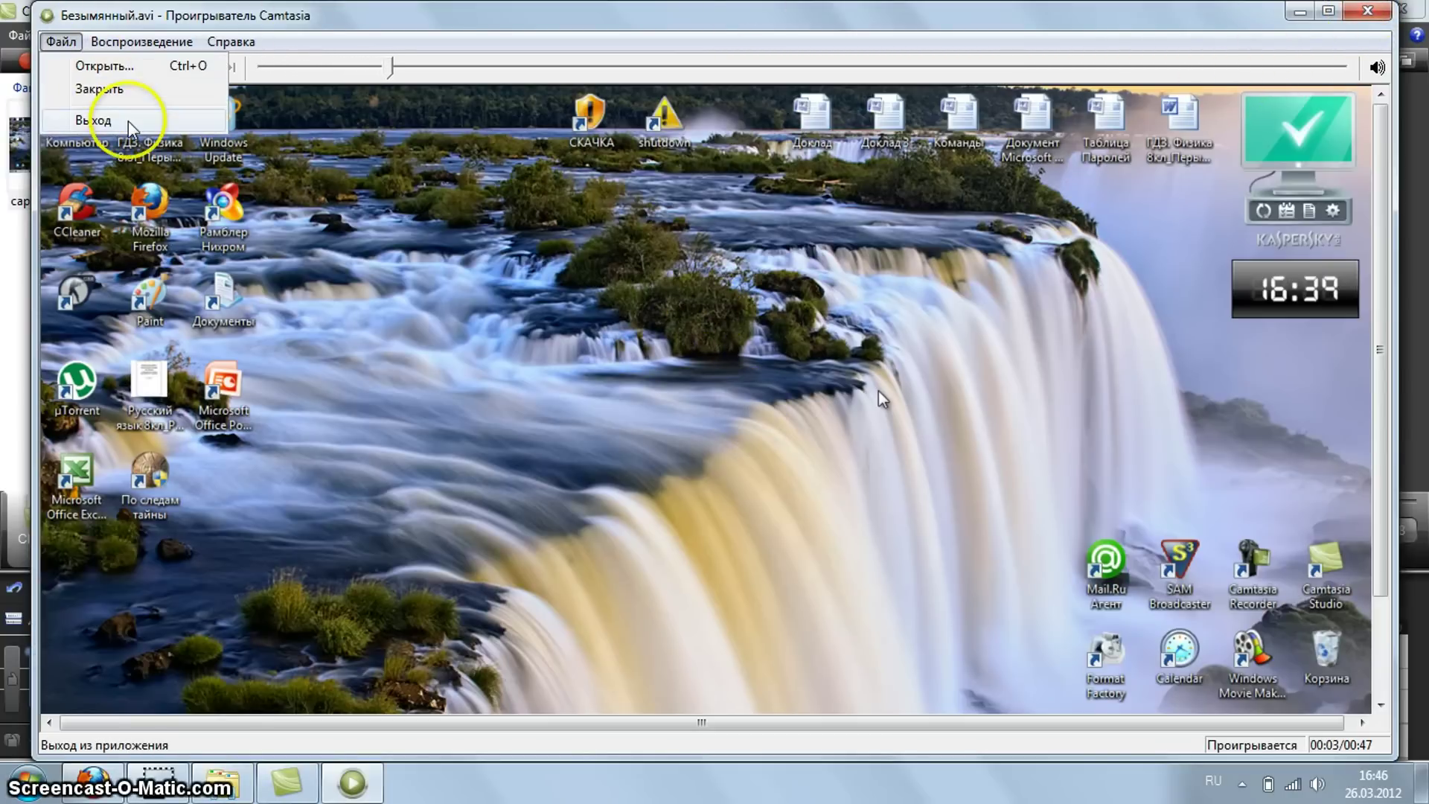
left_click(93, 120)
left_click(582, 264)
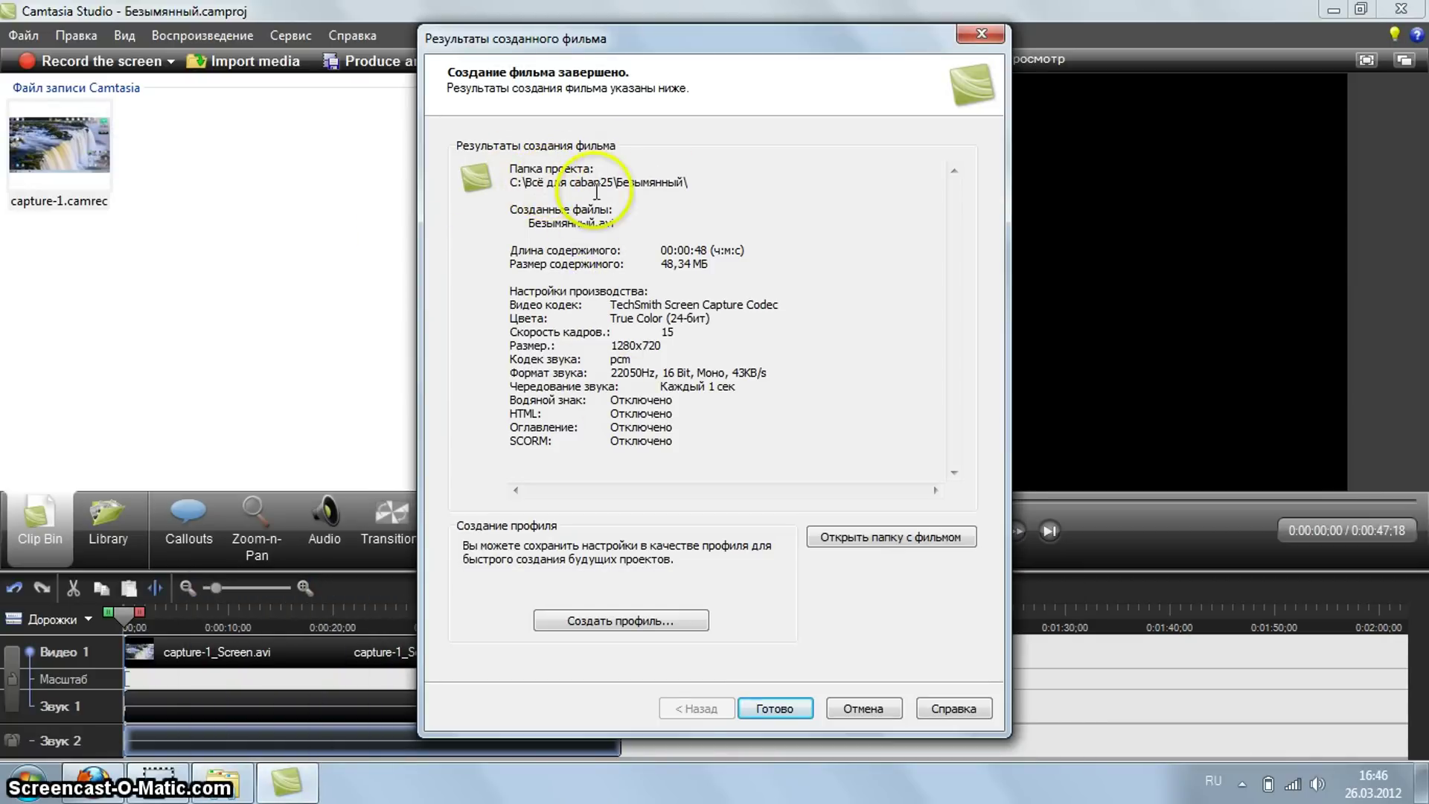
left_click(775, 707)
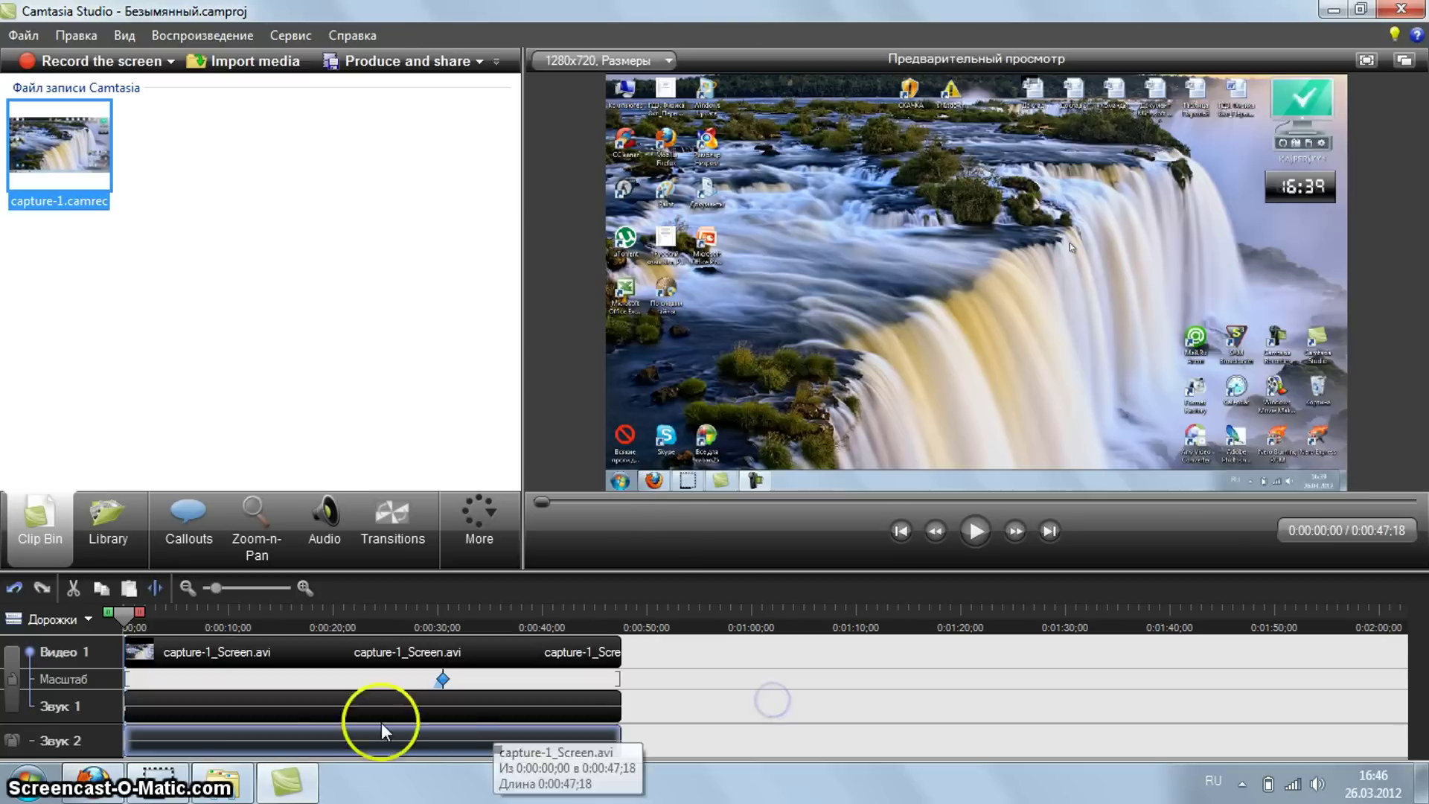
Open the Безымянный folder inside Всё для caban25 on the C: drive.
left_click(220, 782)
left_click_drag(608, 604, 700, 77)
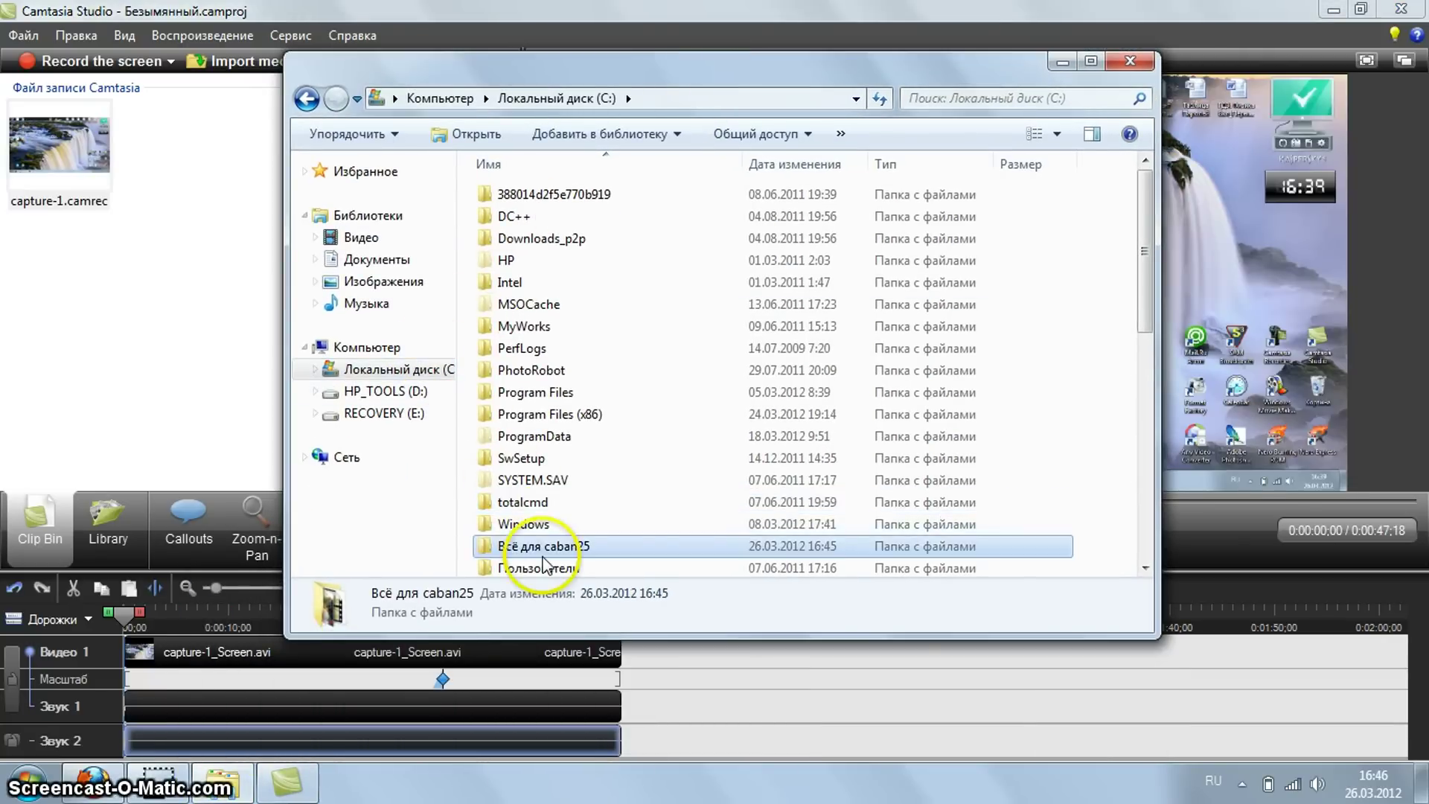
double_click(536, 547)
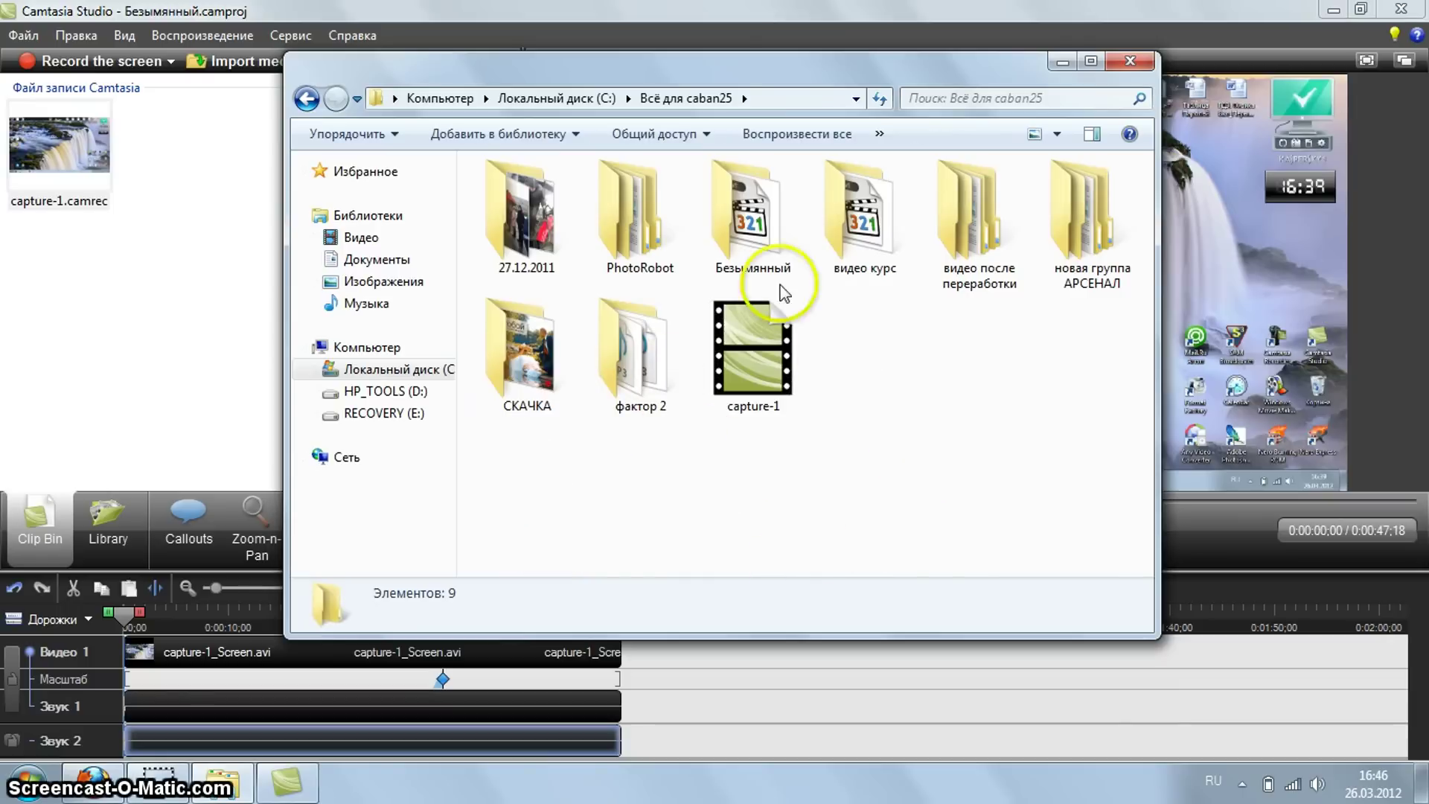
double_click(752, 223)
Play the Безымянный AVI file full screen, skip ahead to near its end, and close the player.
left_click(557, 218)
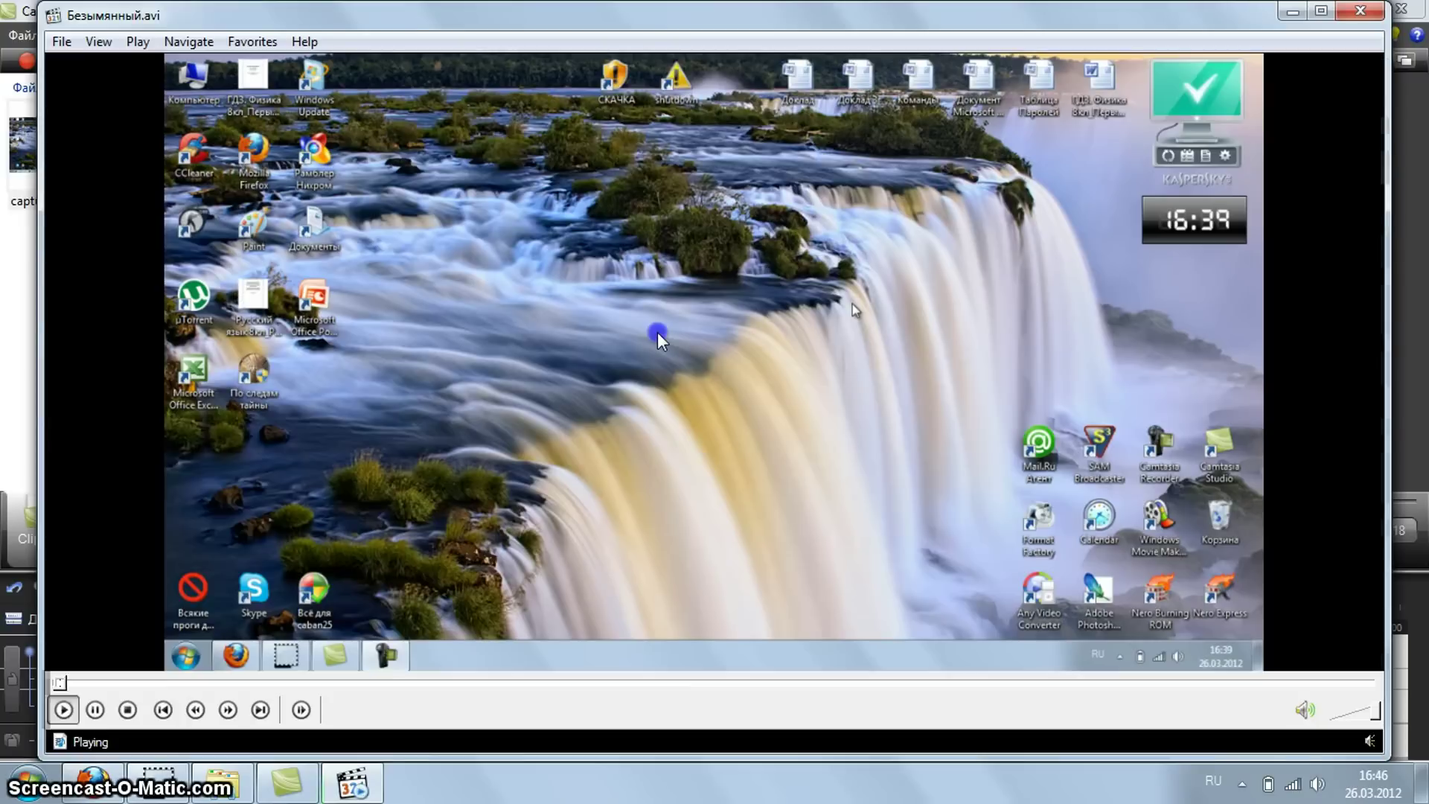
double_click(658, 332)
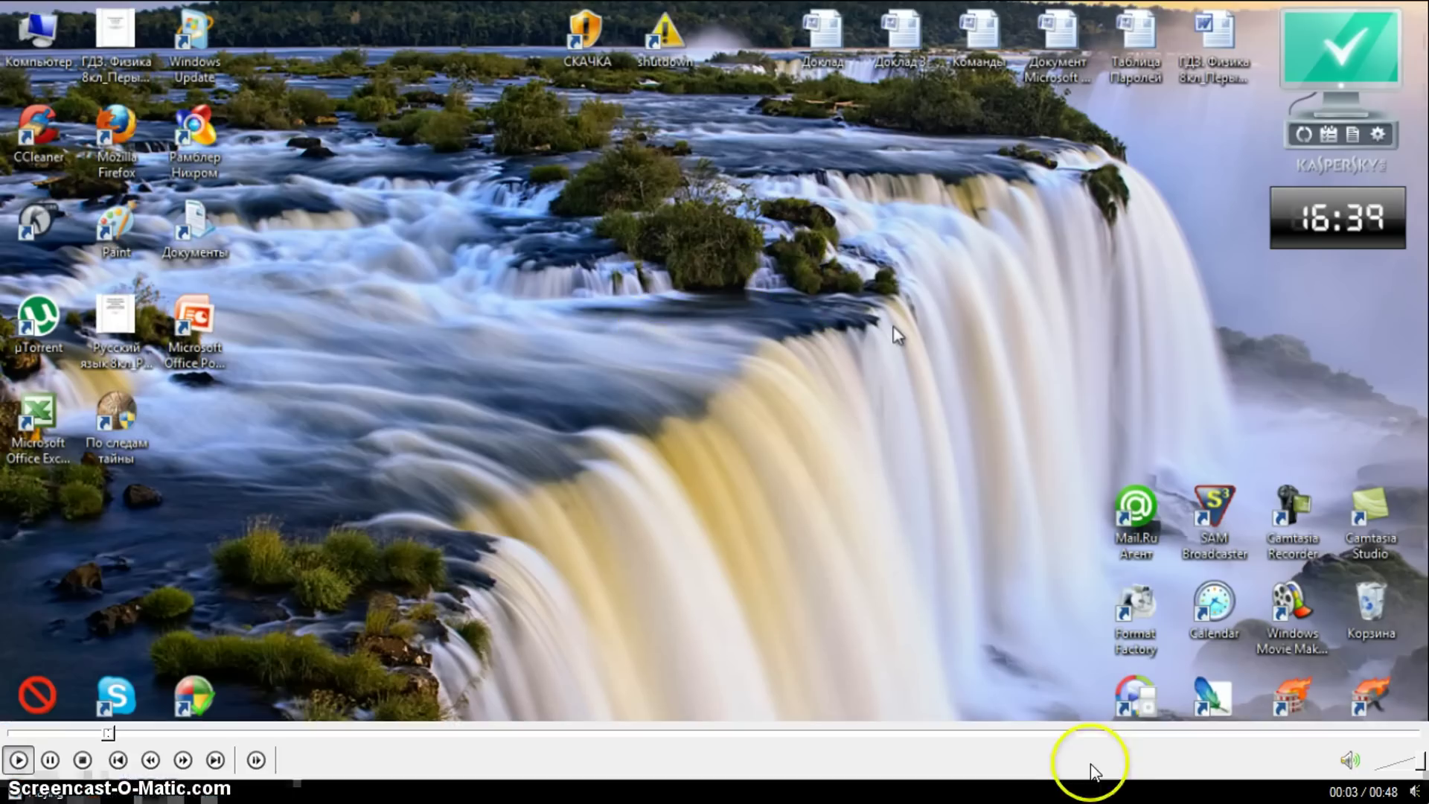
left_click(1191, 736)
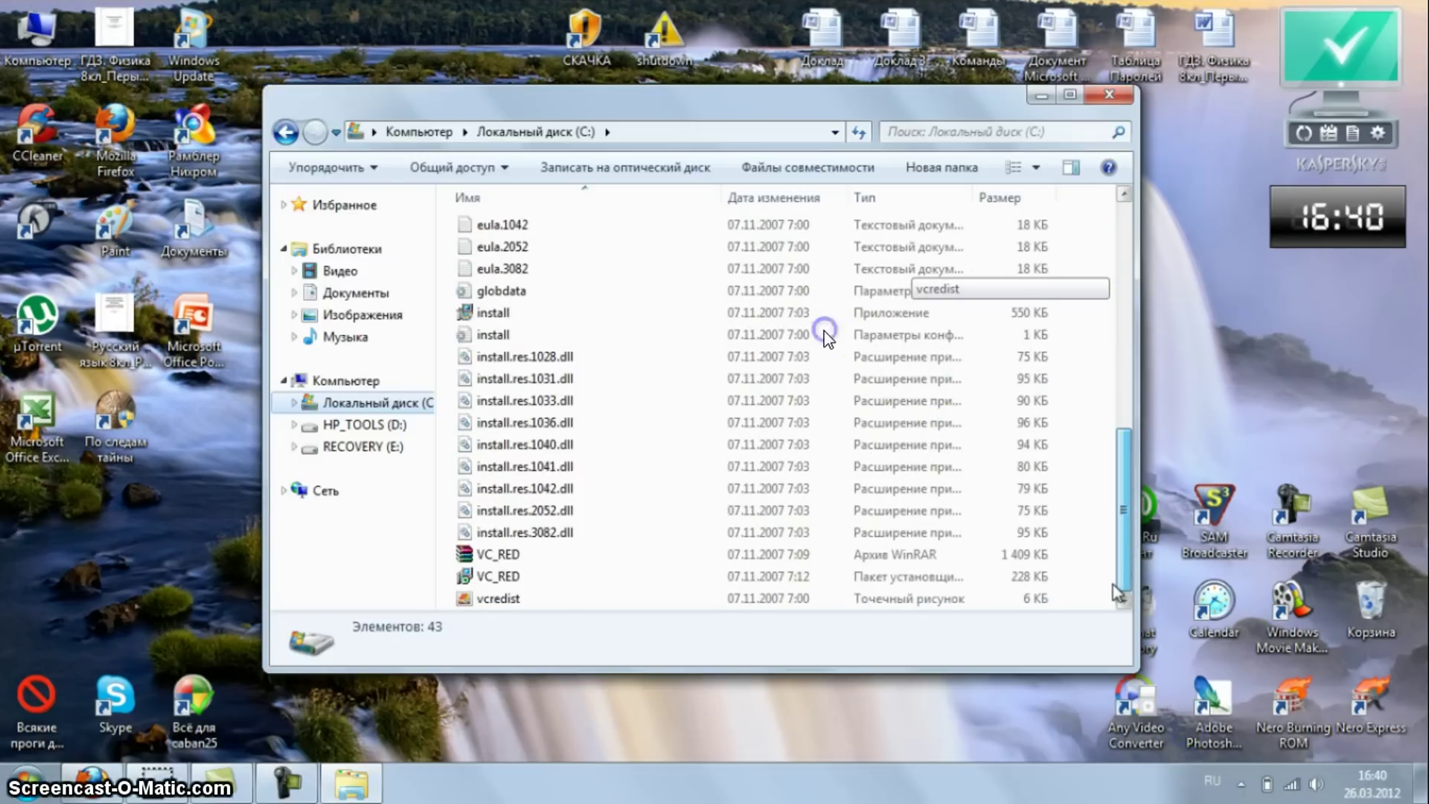
key("Escape")
left_click(1356, 12)
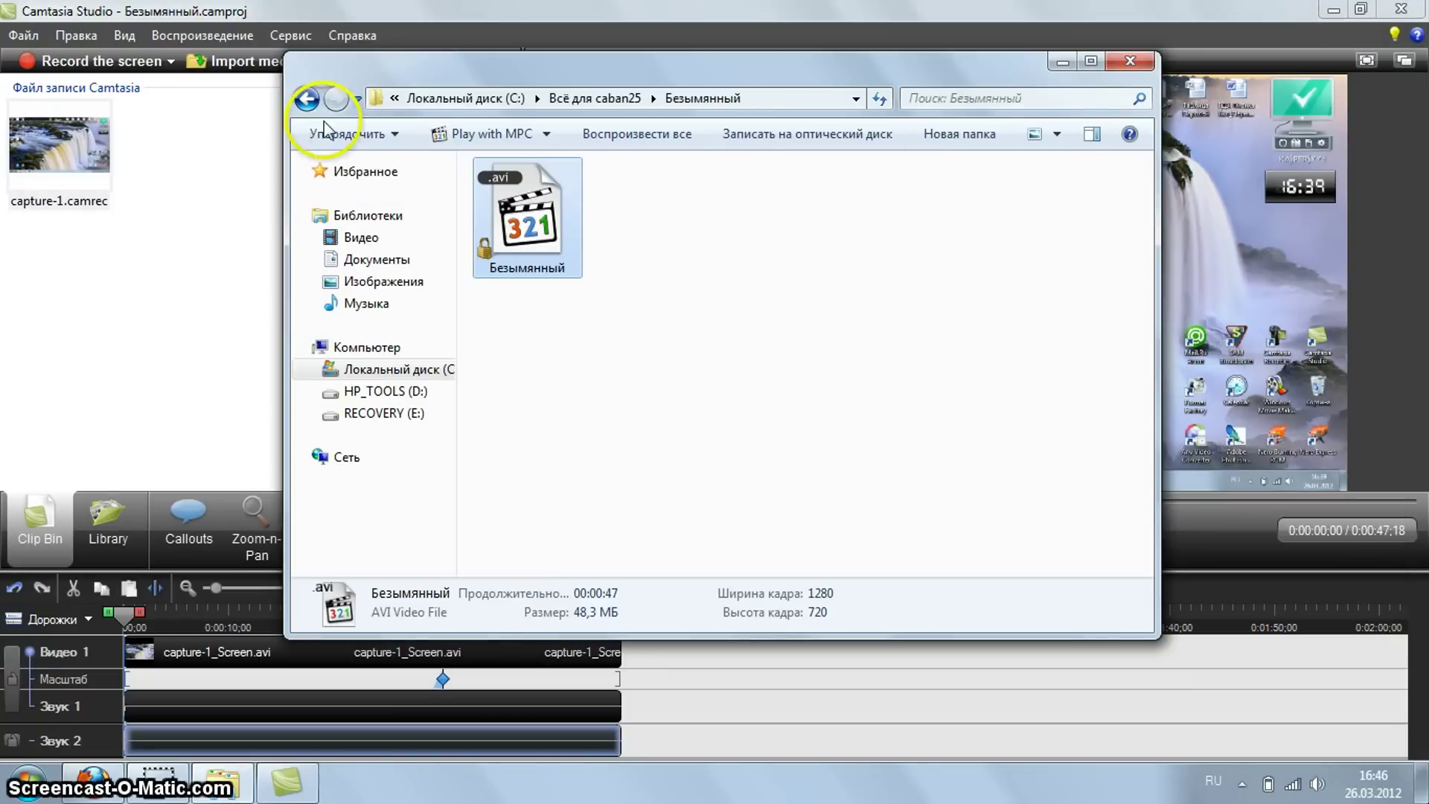
Open the AVI file in the видео курс folder with Windows Media Player.
left_click(307, 99)
double_click(849, 223)
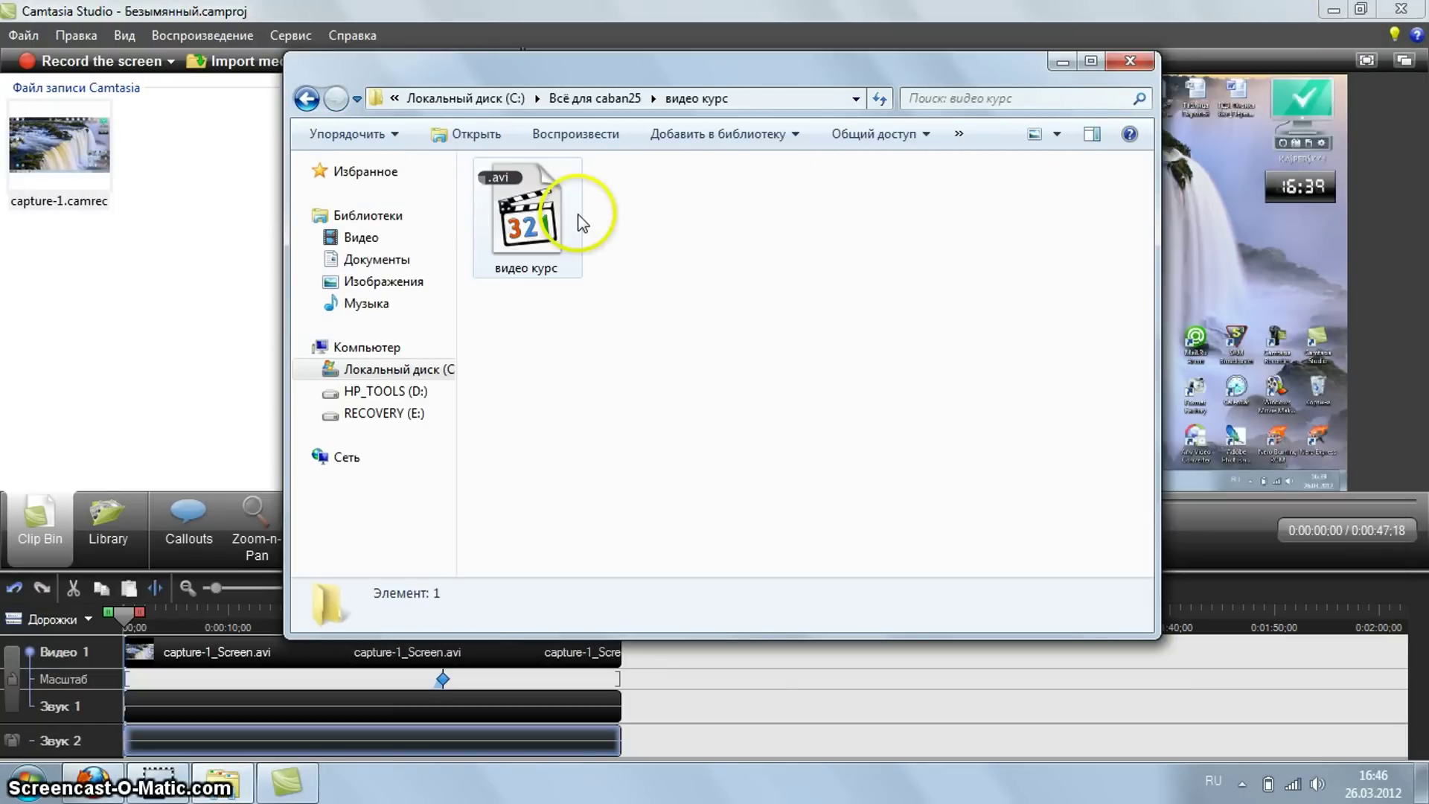
left_click(526, 227)
right_click(522, 222)
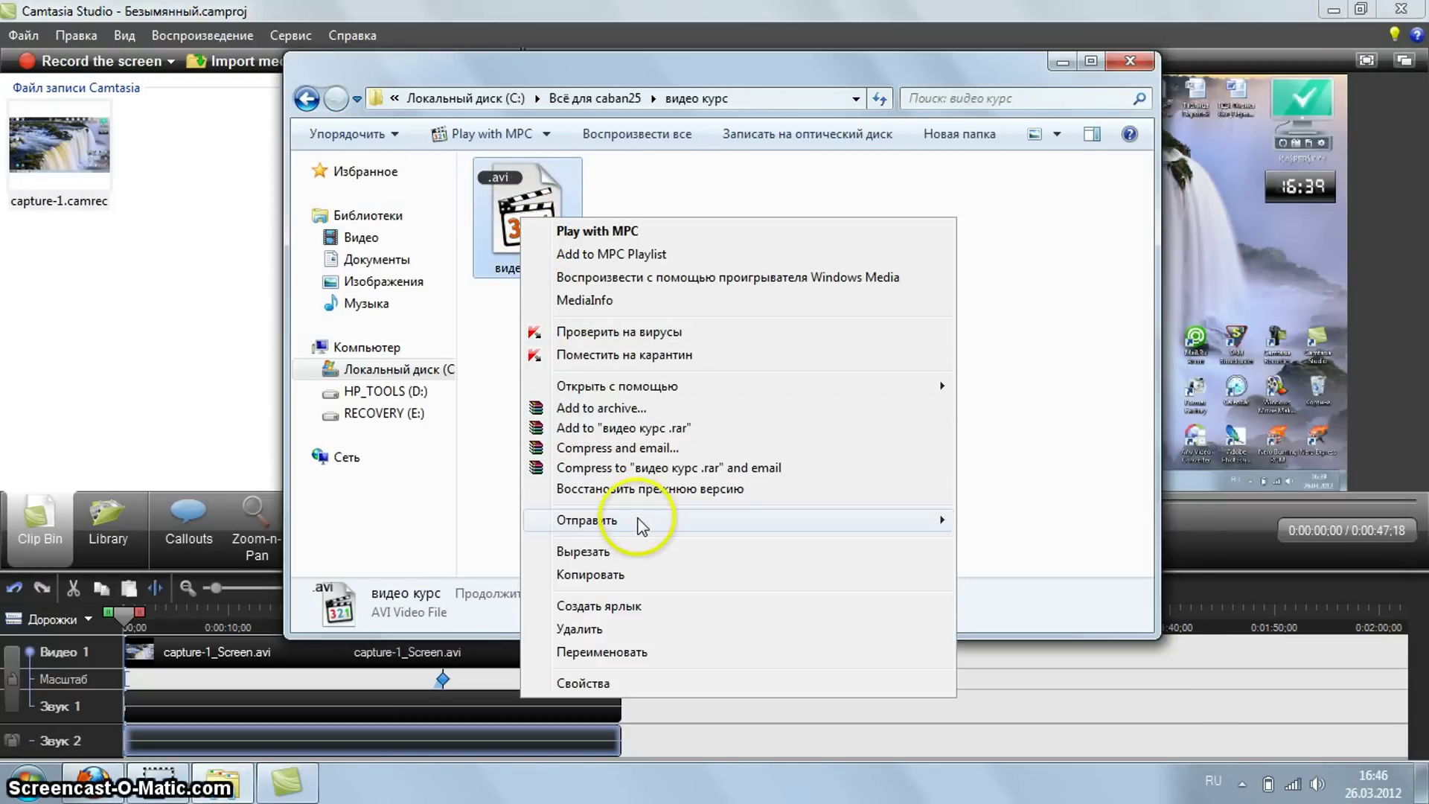
mouse_move(670, 387)
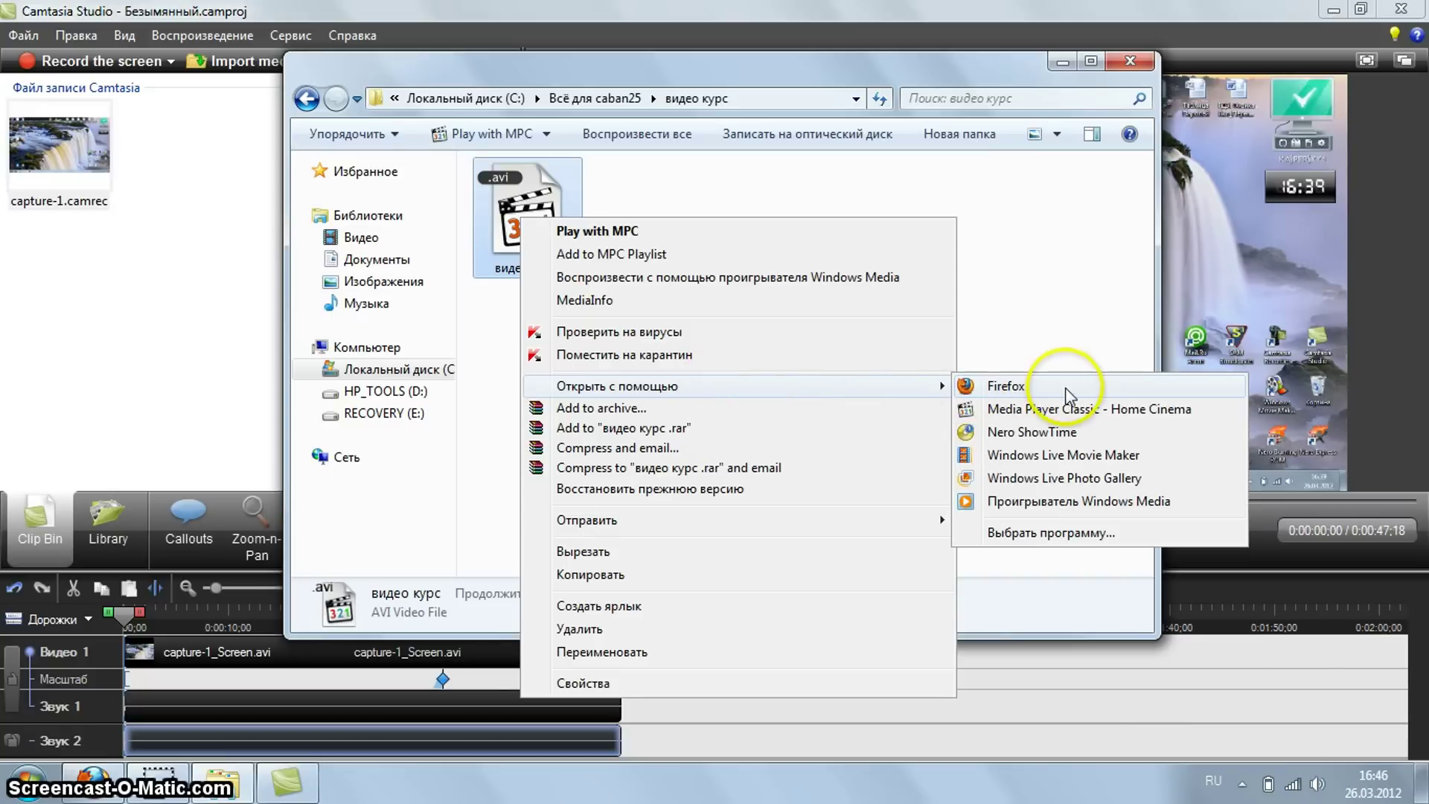
left_click(1027, 503)
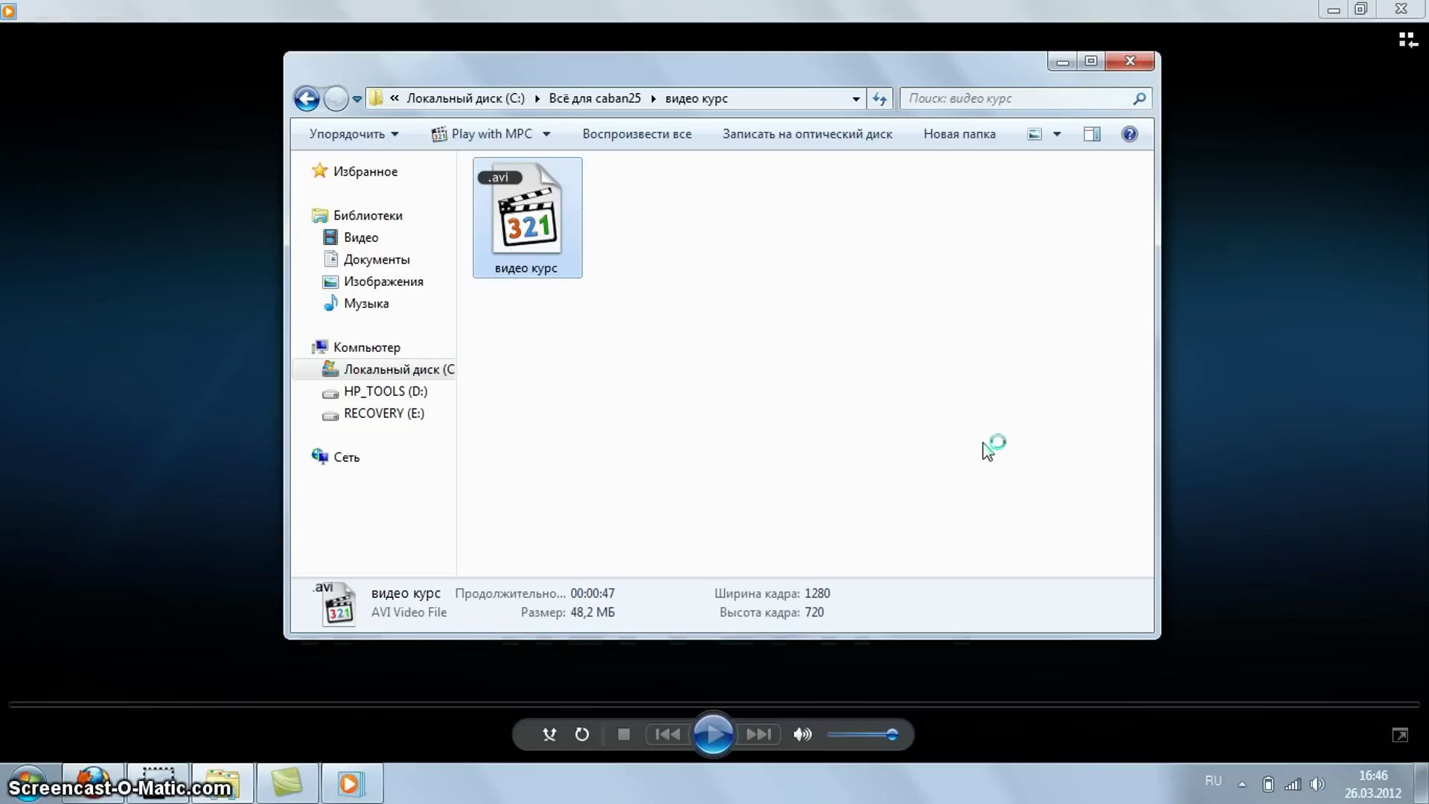
Minimize the file window, check the видео курс video and its watermark in full screen, and close the player.
left_click(1068, 61)
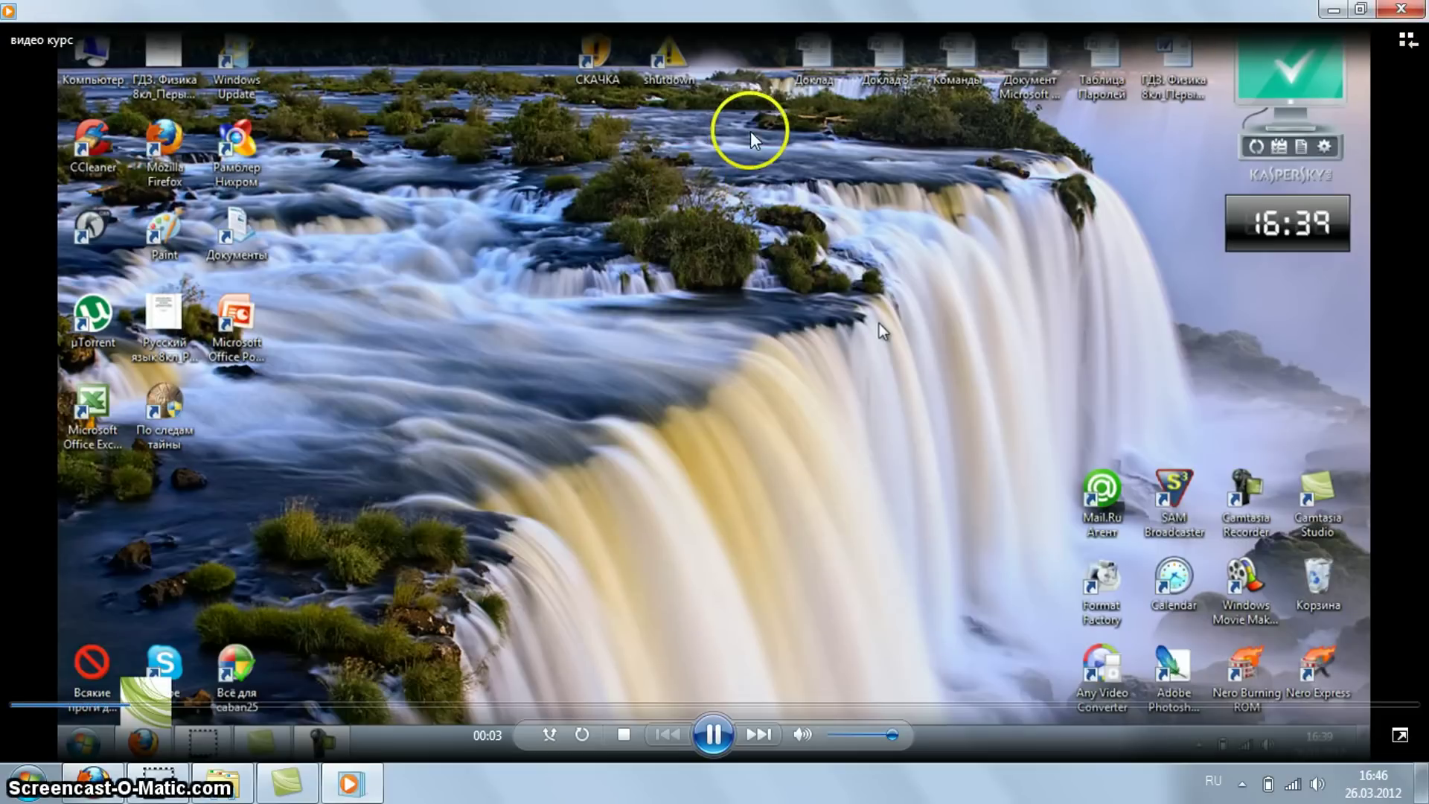
double_click(879, 324)
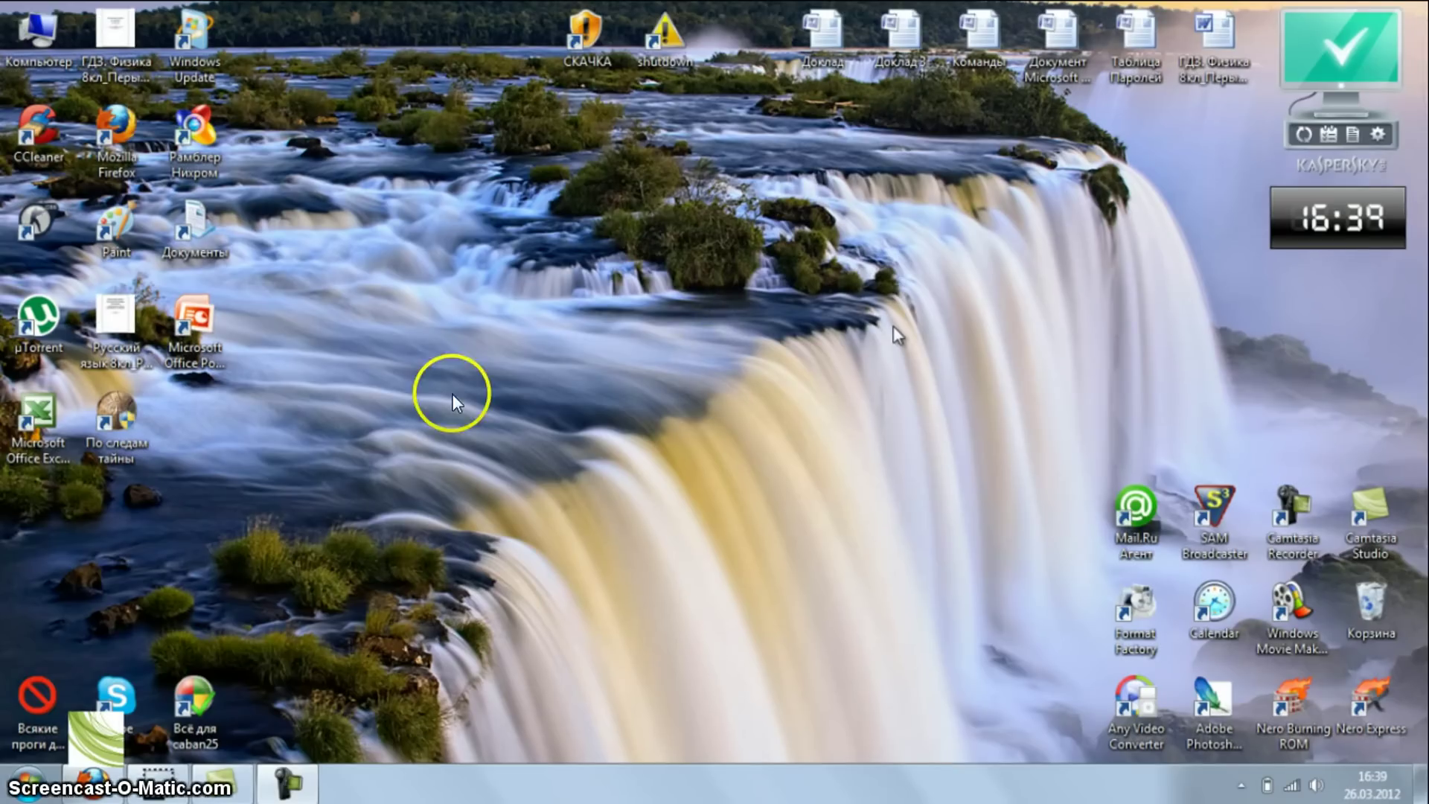
double_click(747, 281)
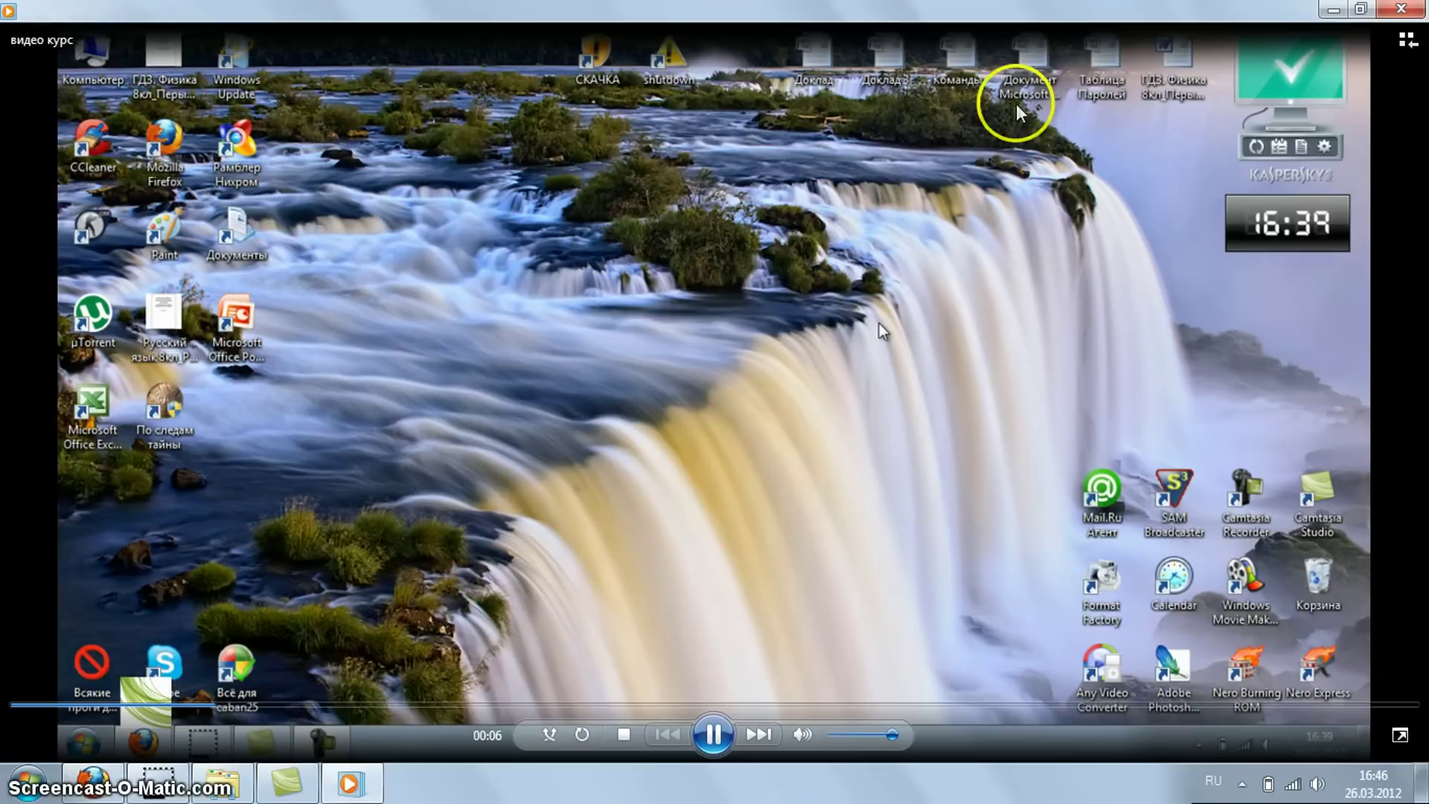
left_click(1401, 9)
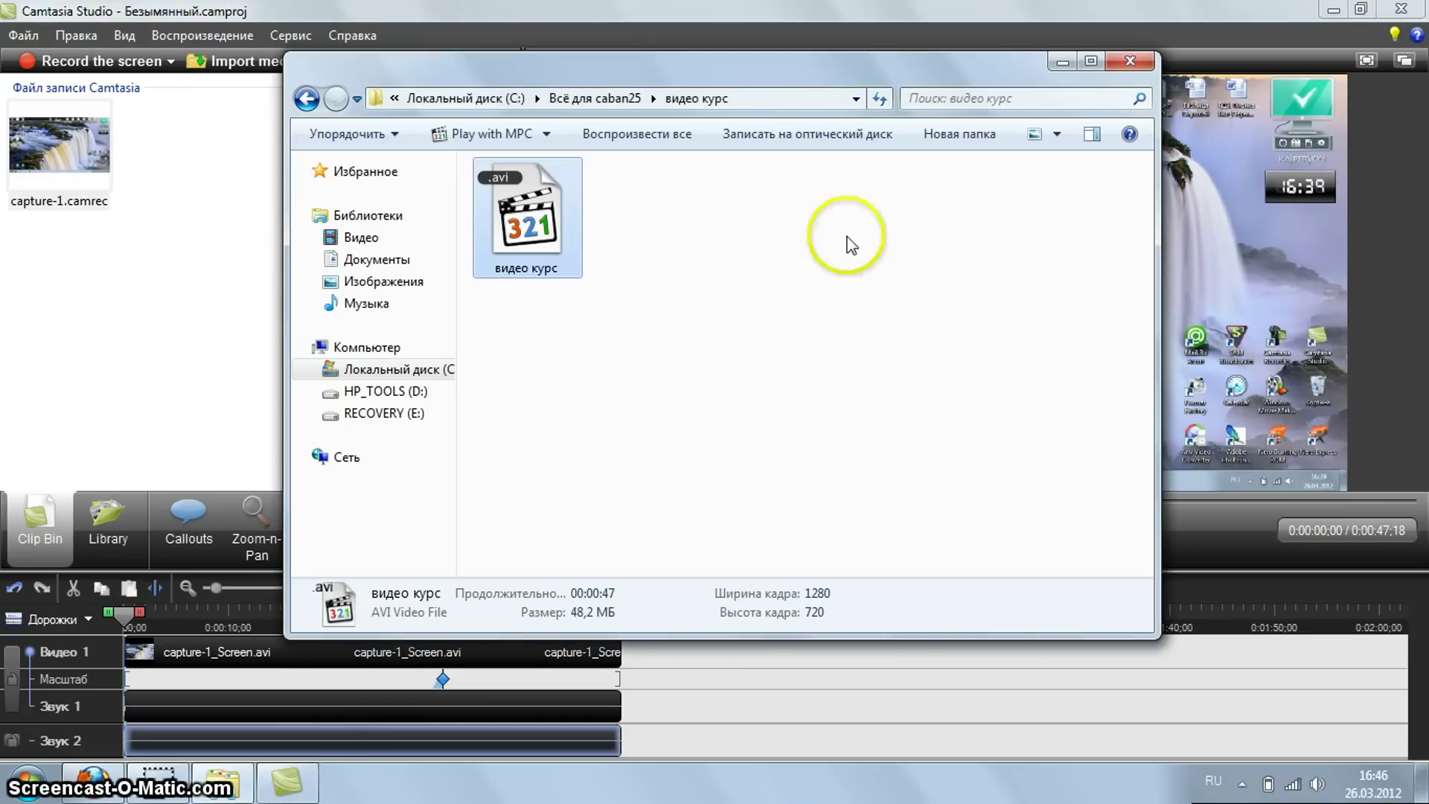
Return to Всё для caban25 and try again to delete the видео курс folder.
left_click(306, 99)
key("Delete")
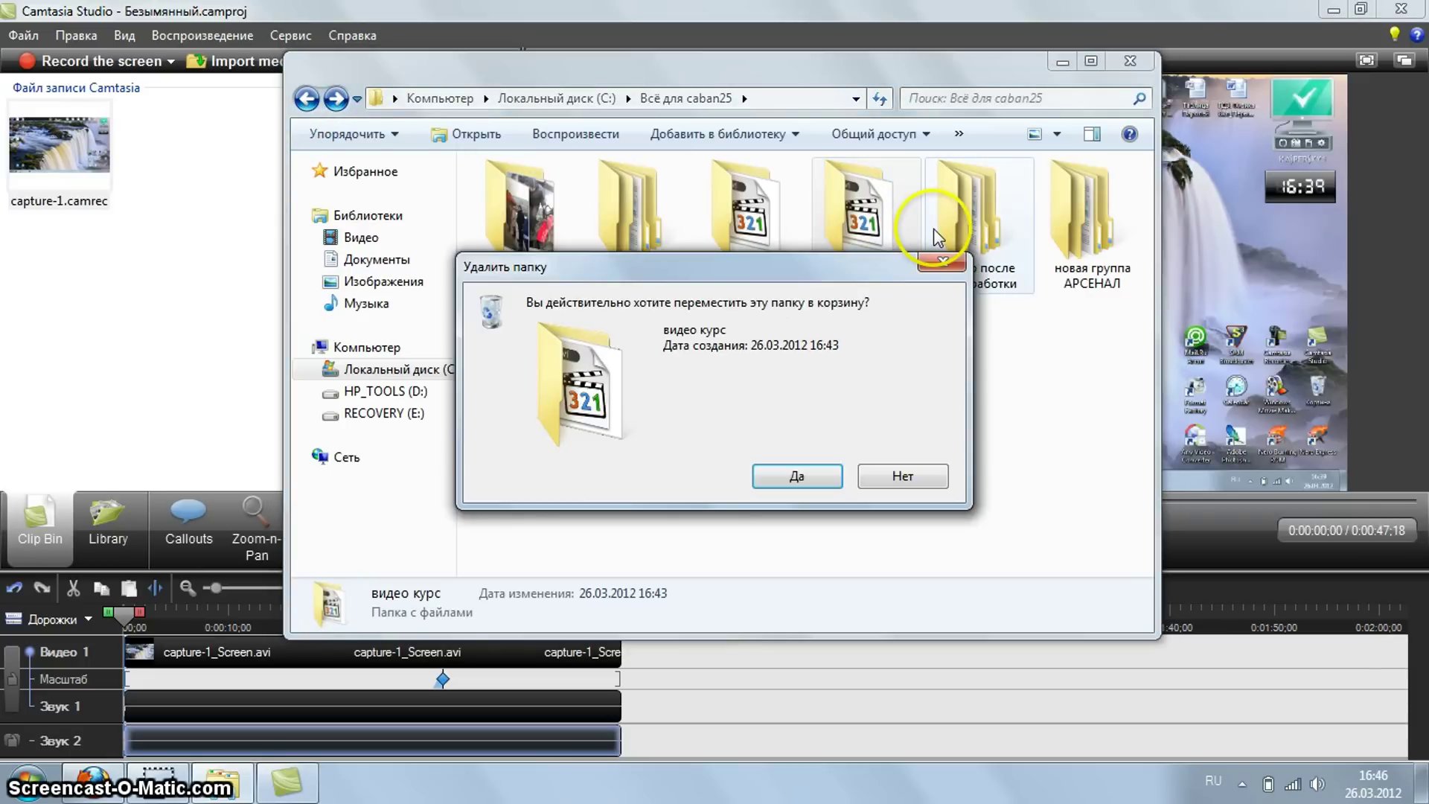
key("Return")
left_click(903, 499)
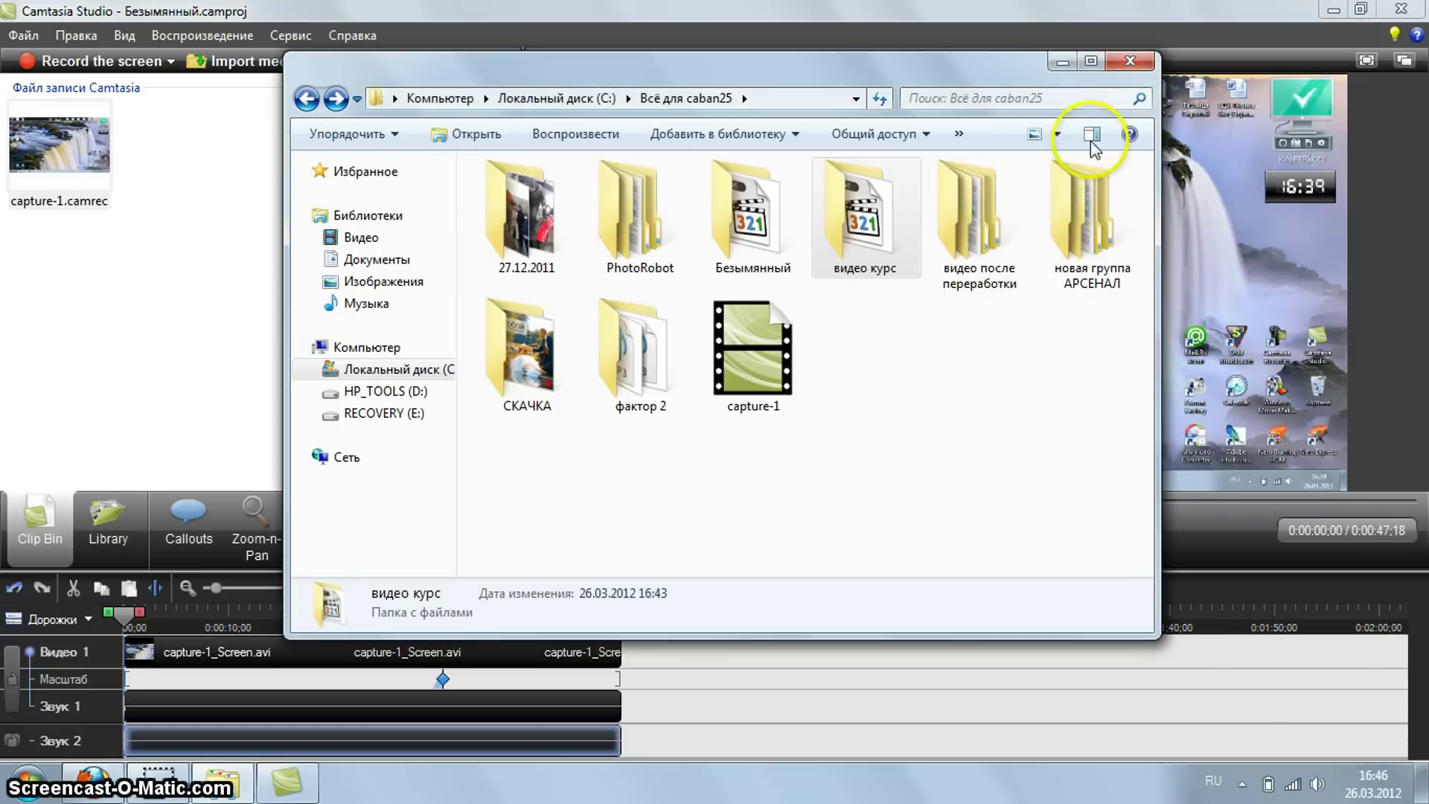
Close the file window and Camtasia Studio without saving the project.
left_click(1225, 38)
left_click(756, 447)
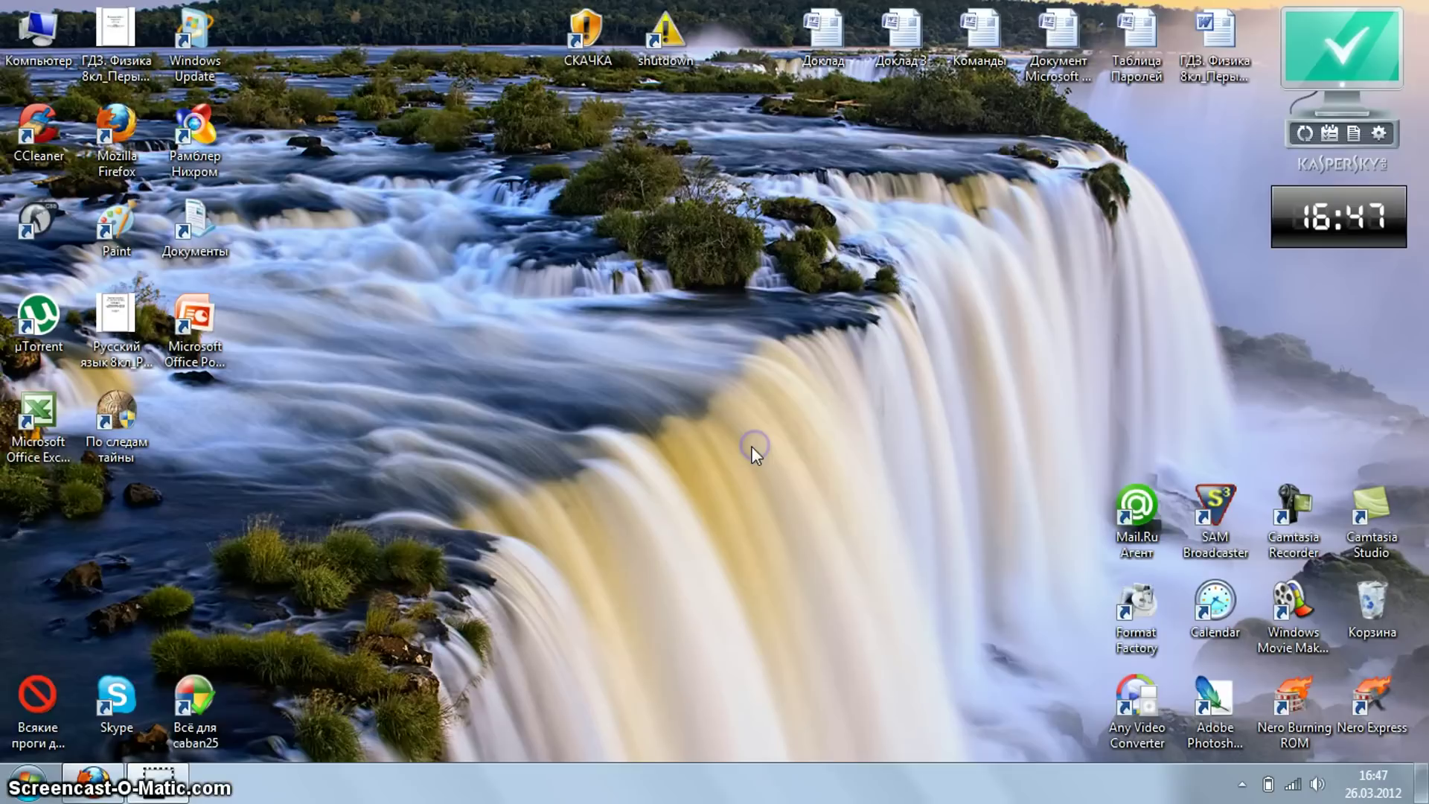
Launch Format Factory, open the Всё для caban25 folder, and arrange its window so both stay accessible.
double_click(1123, 628)
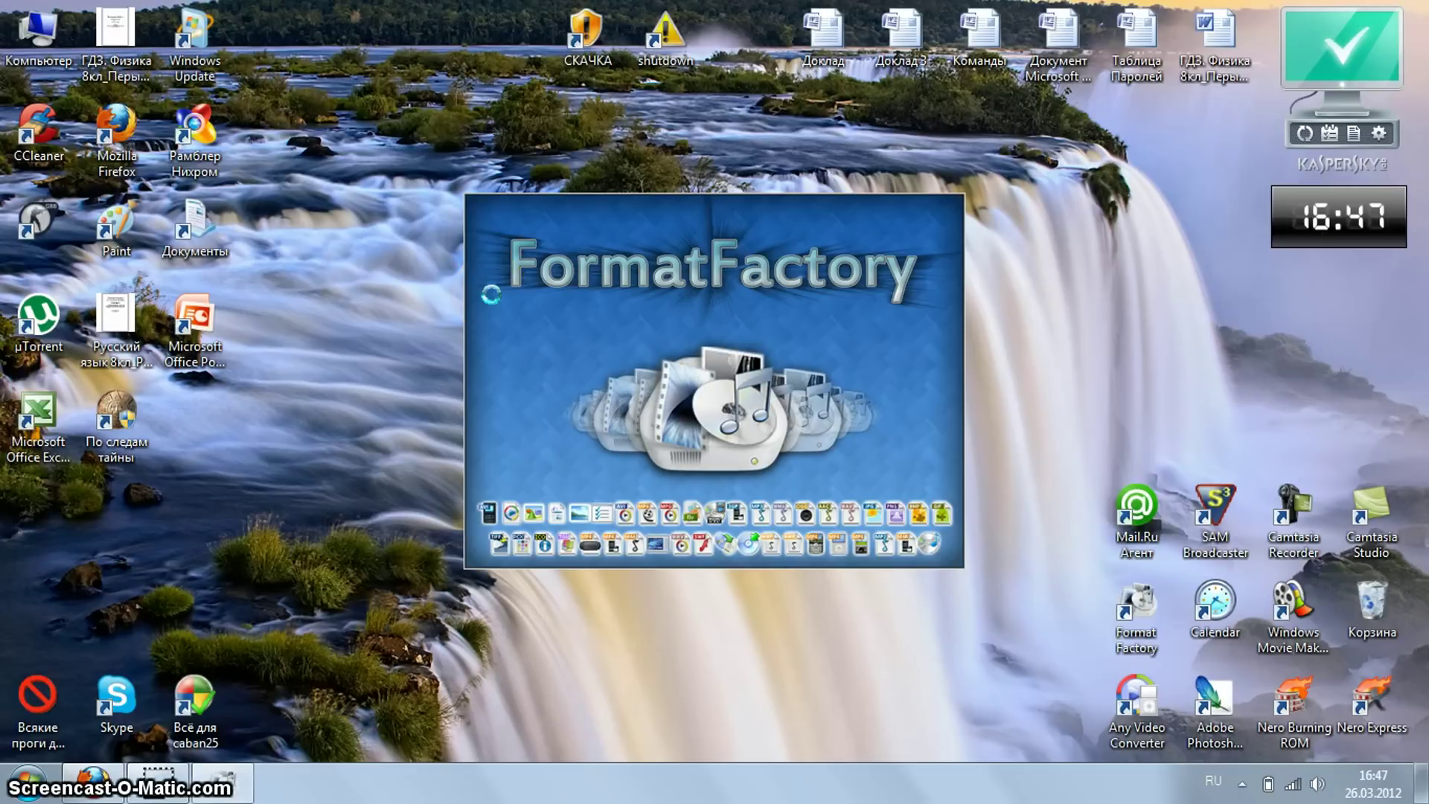
double_click(609, 53)
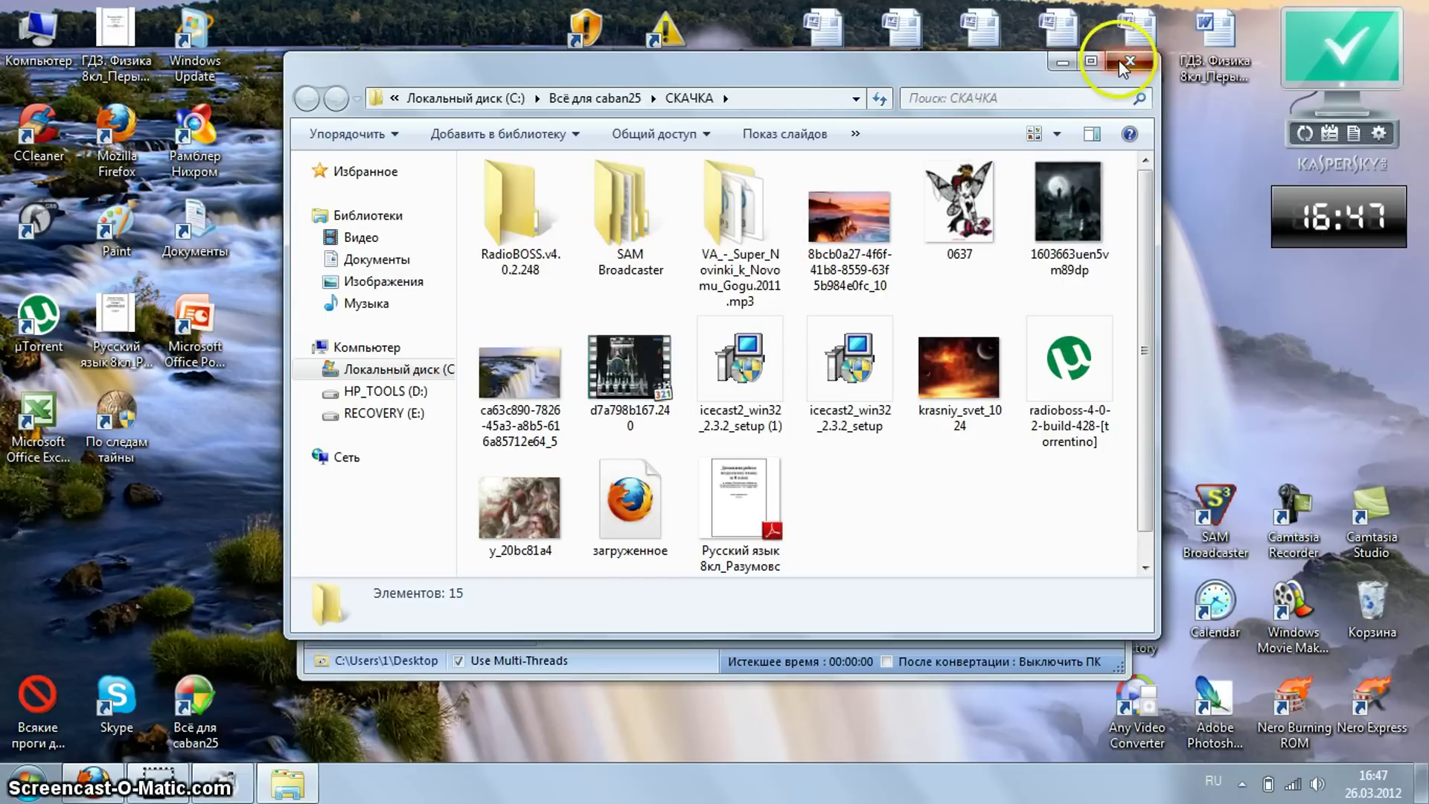
left_click(1129, 63)
left_click(188, 726)
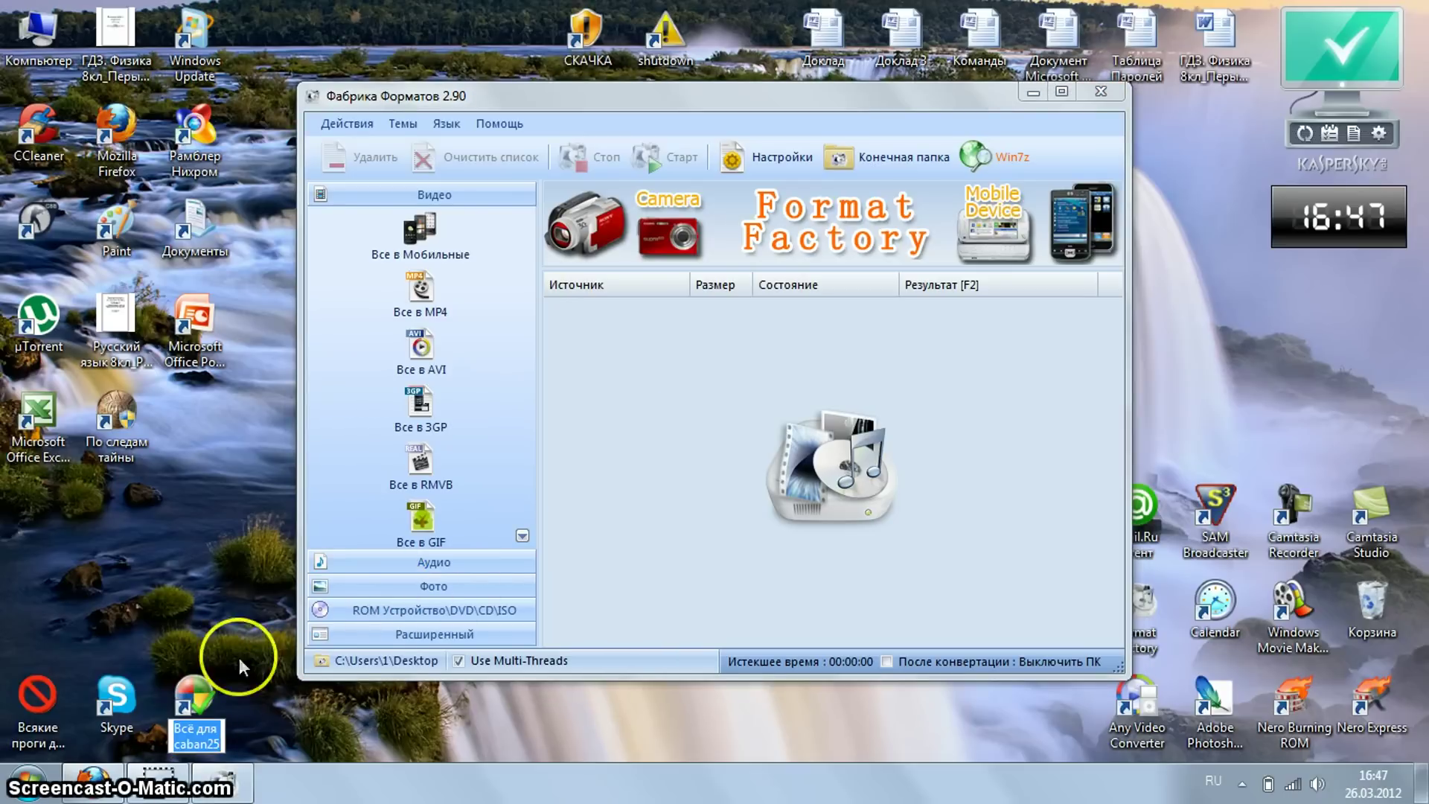
double_click(219, 695)
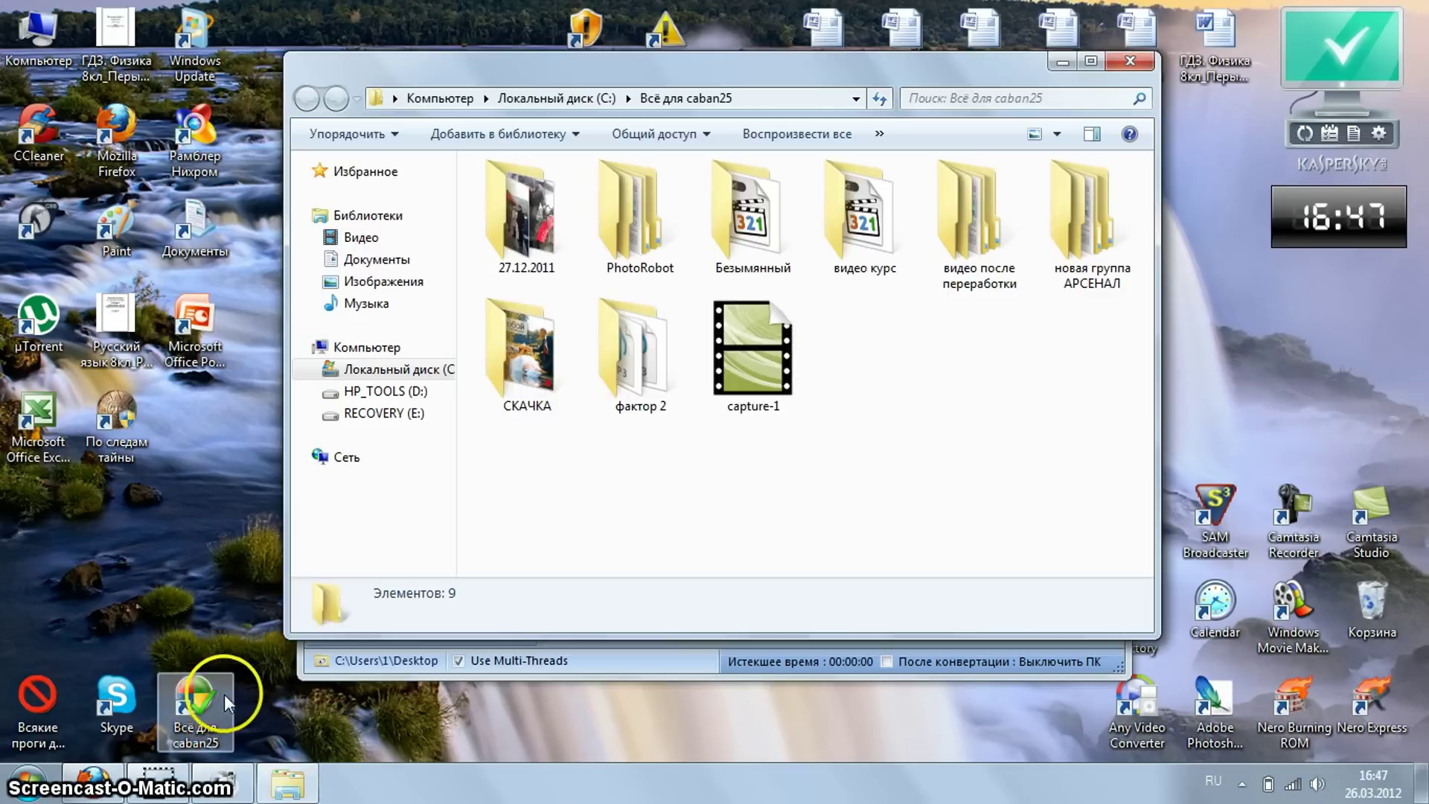
left_click_drag(814, 63, 741, 474)
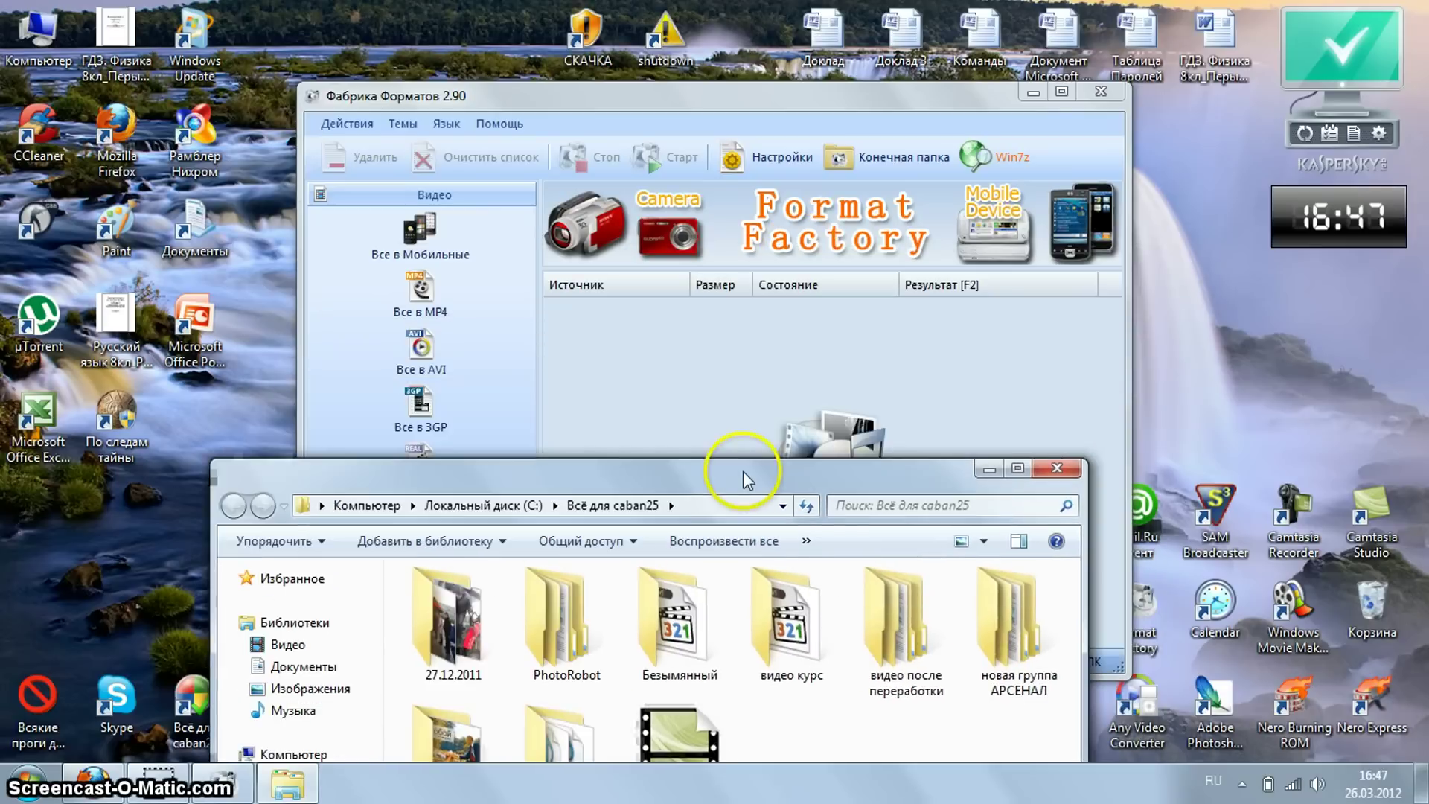
Add Безымянный.avi from the Безымянный folder to Format Factory as a Все в AVI conversion with C:\Users\1\Desktop as output folder.
double_click(707, 610)
left_click_drag(439, 633, 596, 609)
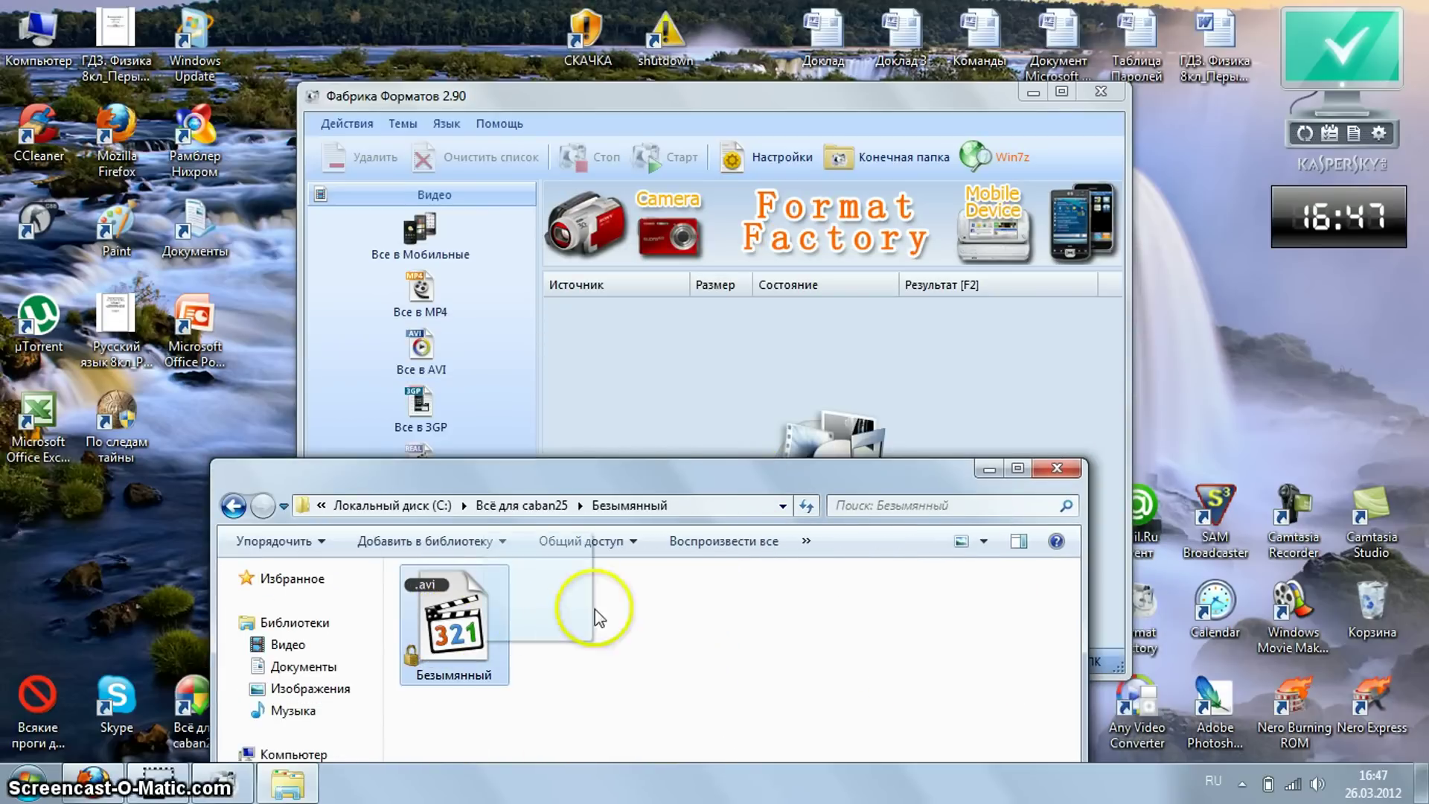
left_click_drag(676, 370, 660, 361)
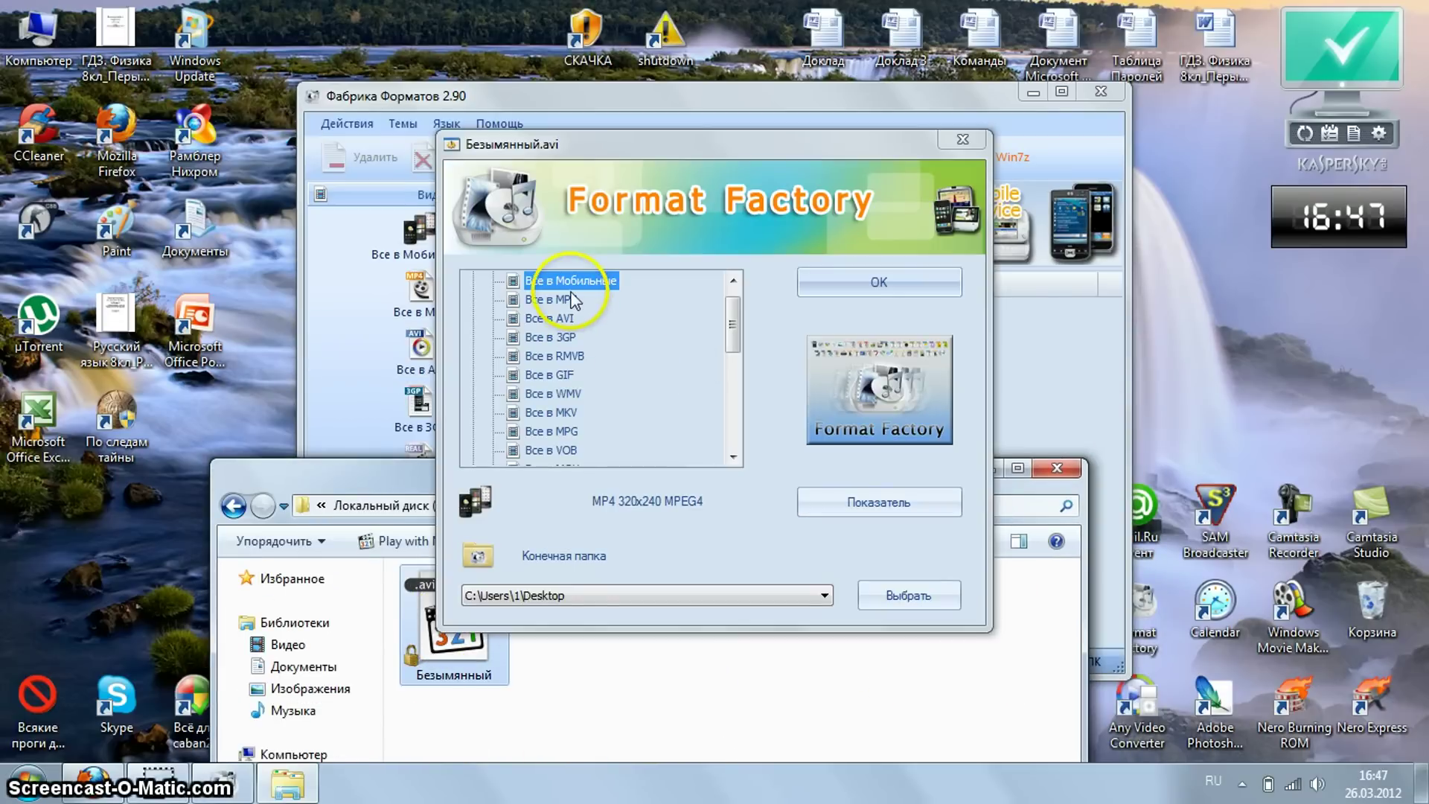
left_click(560, 320)
left_click(513, 595)
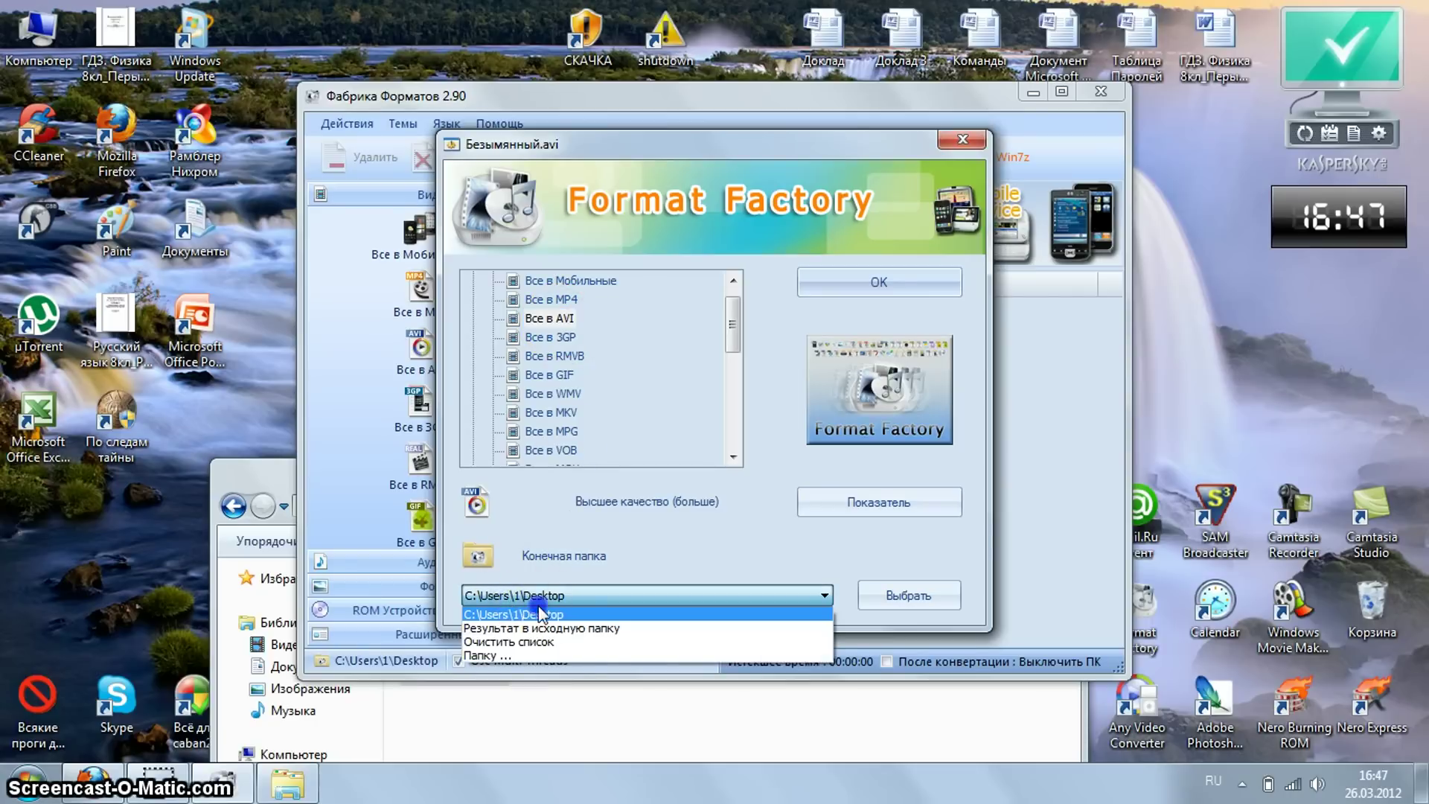
left_click(539, 615)
left_click(855, 281)
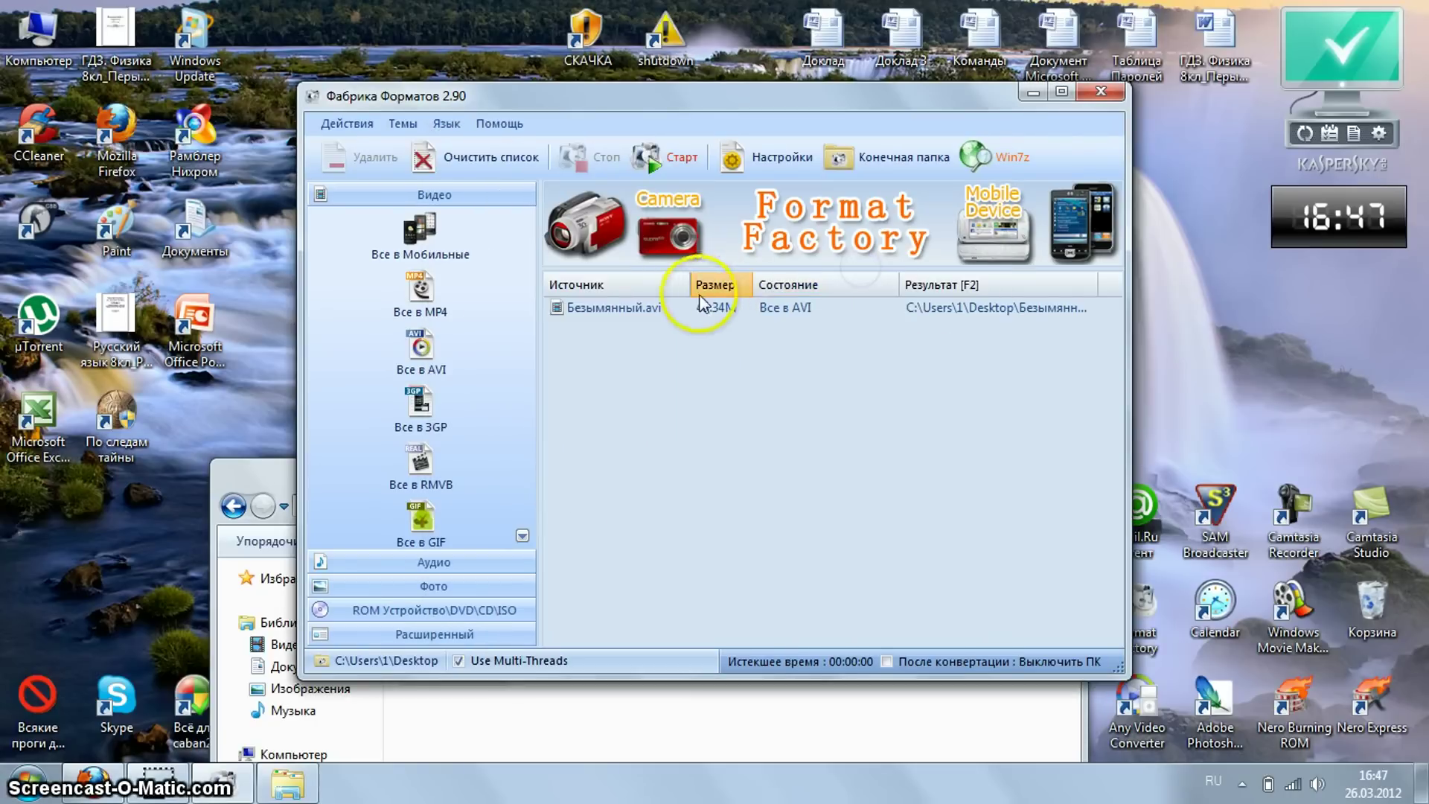
Close Format Factory without starting the conversion, return to Всё для caban25, and close the file window.
left_click(1120, 92)
left_click_drag(910, 466, 915, 88)
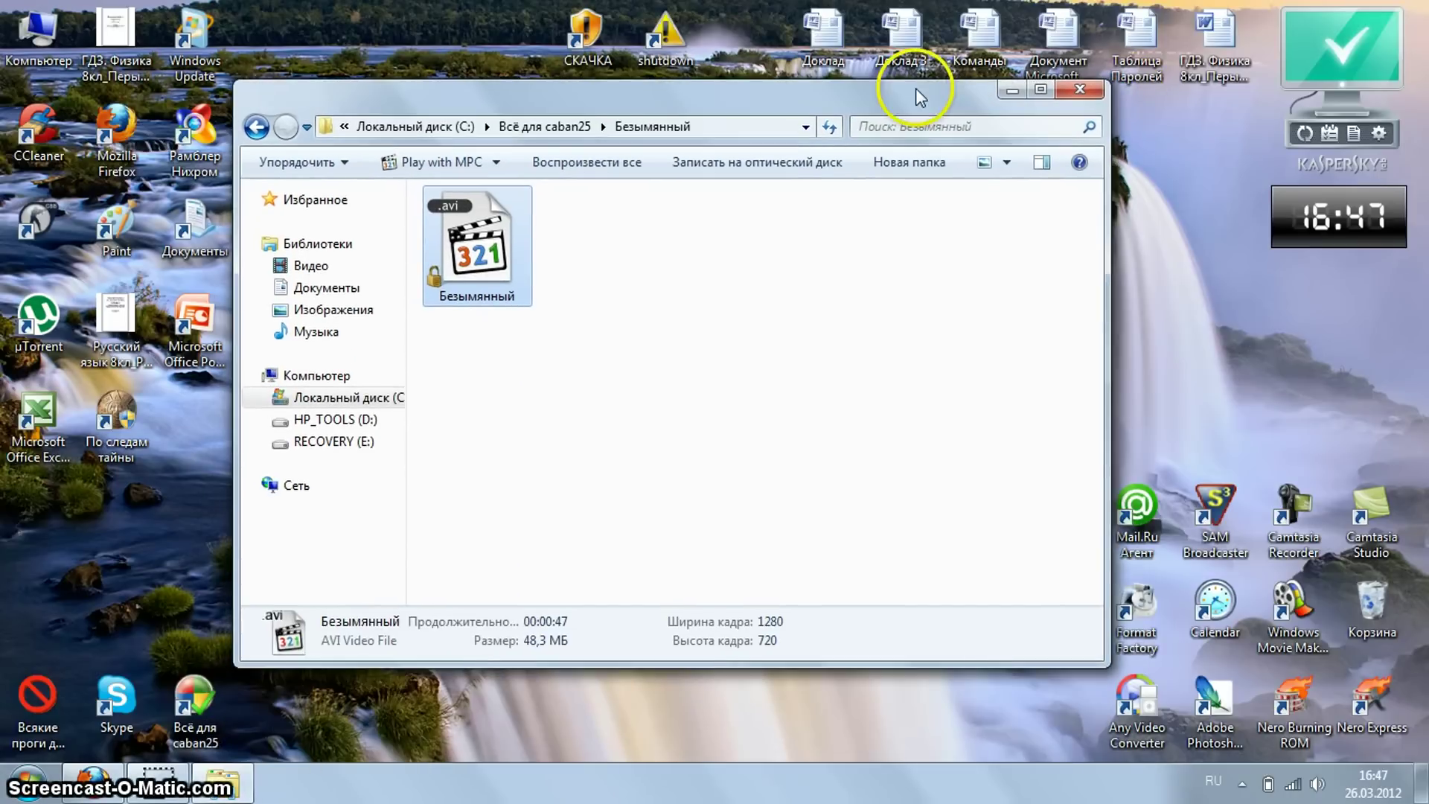
left_click(256, 126)
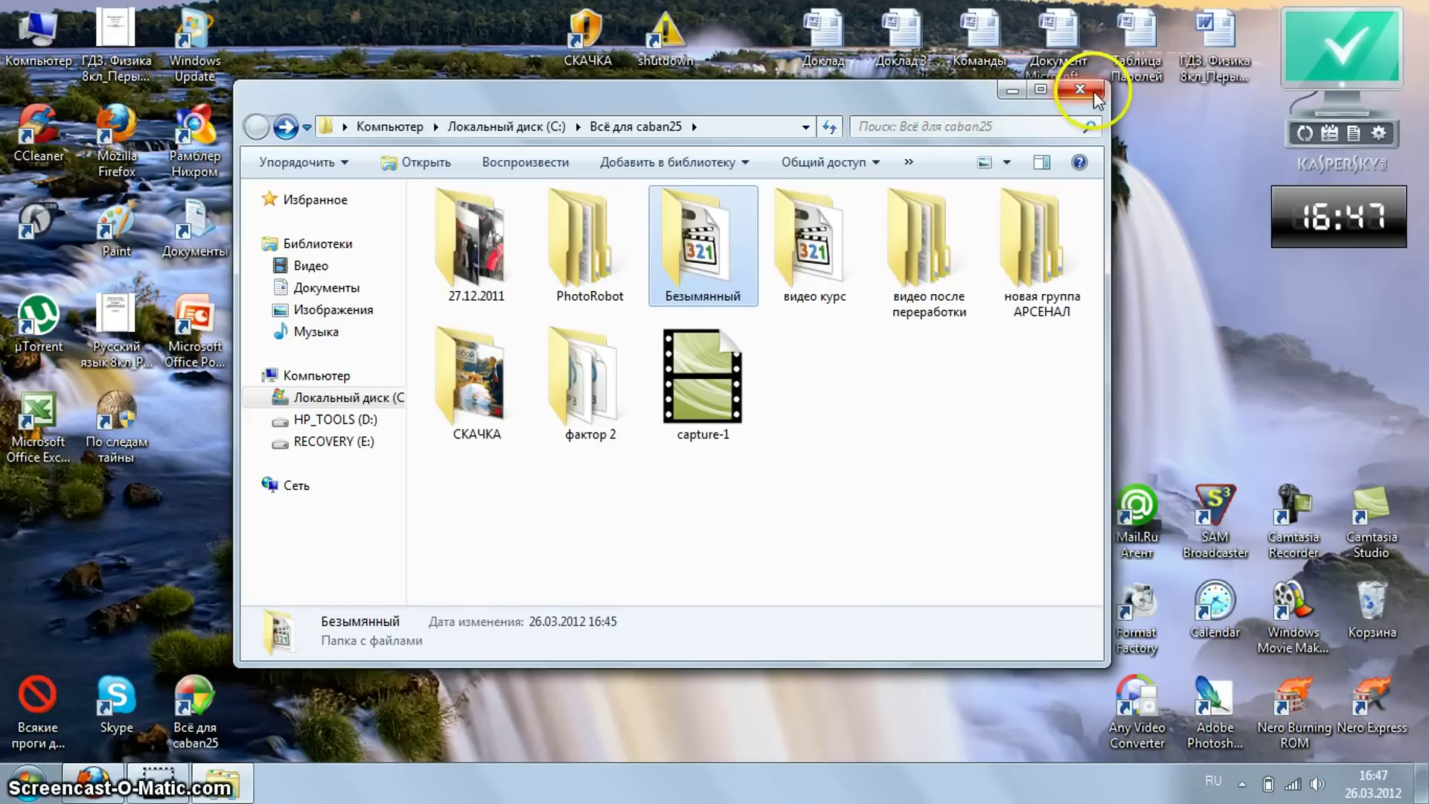
left_click(1093, 91)
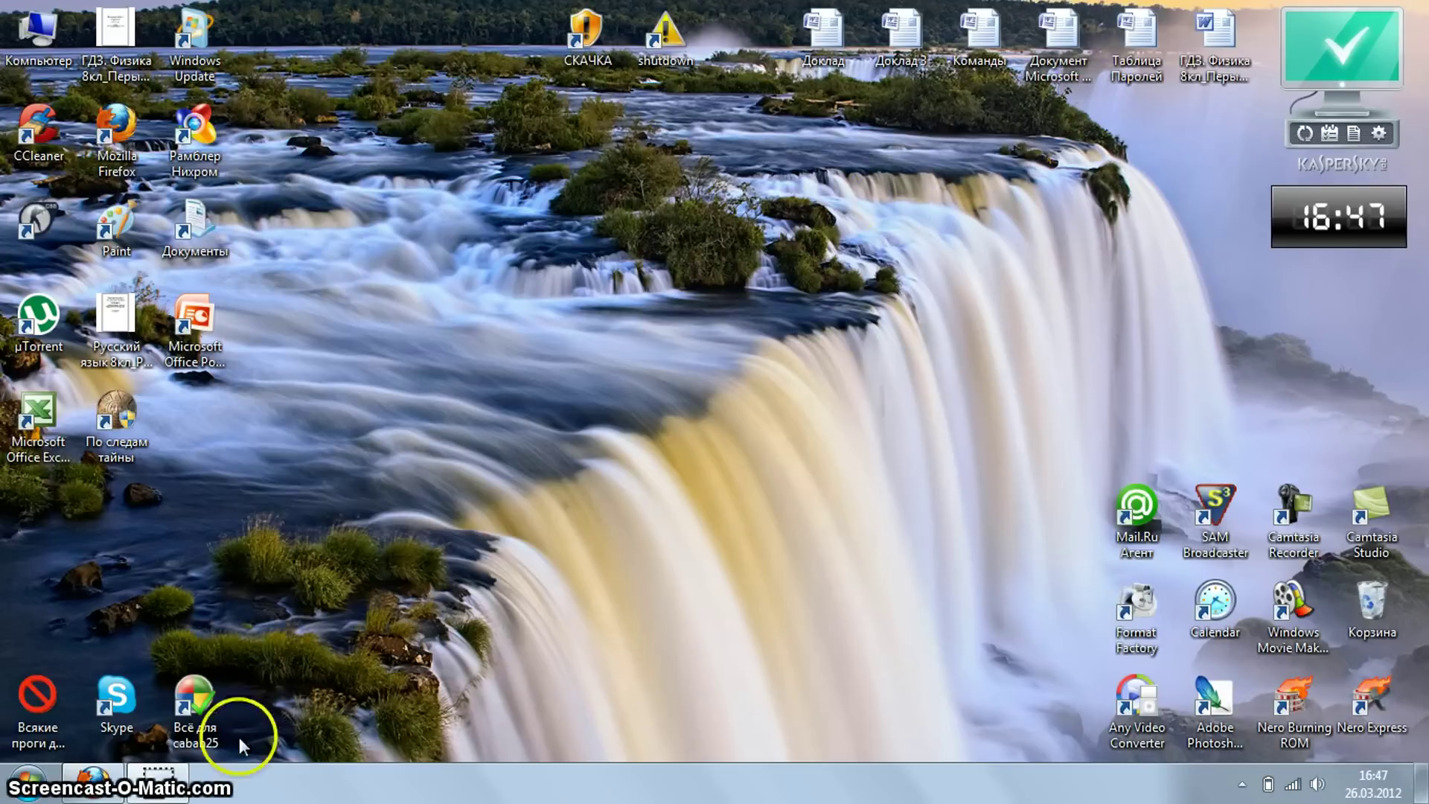
Delete the capture-1 recording from the Всё для caban25 folder and close the file window.
double_click(221, 695)
left_click(715, 397)
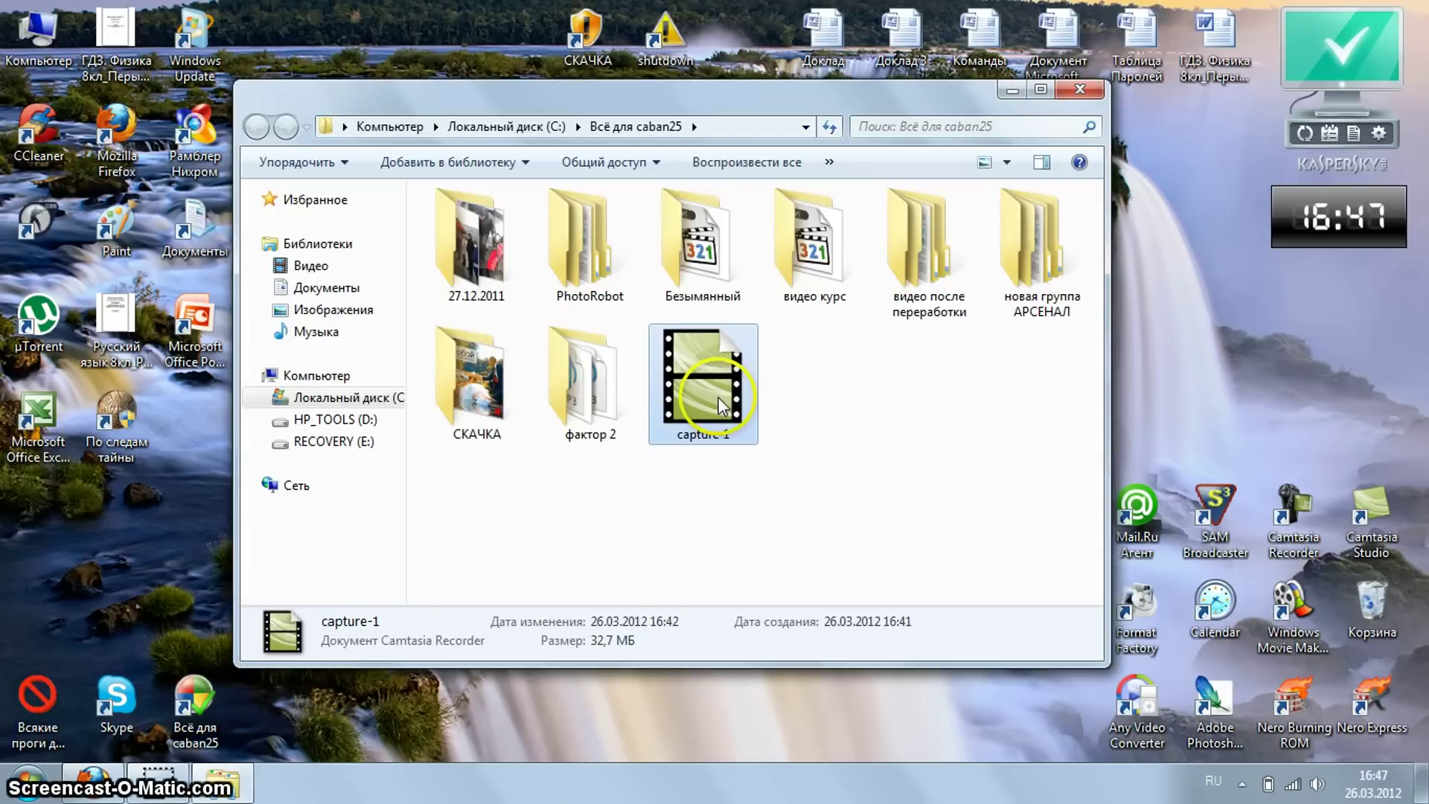
key("Delete")
key("Return")
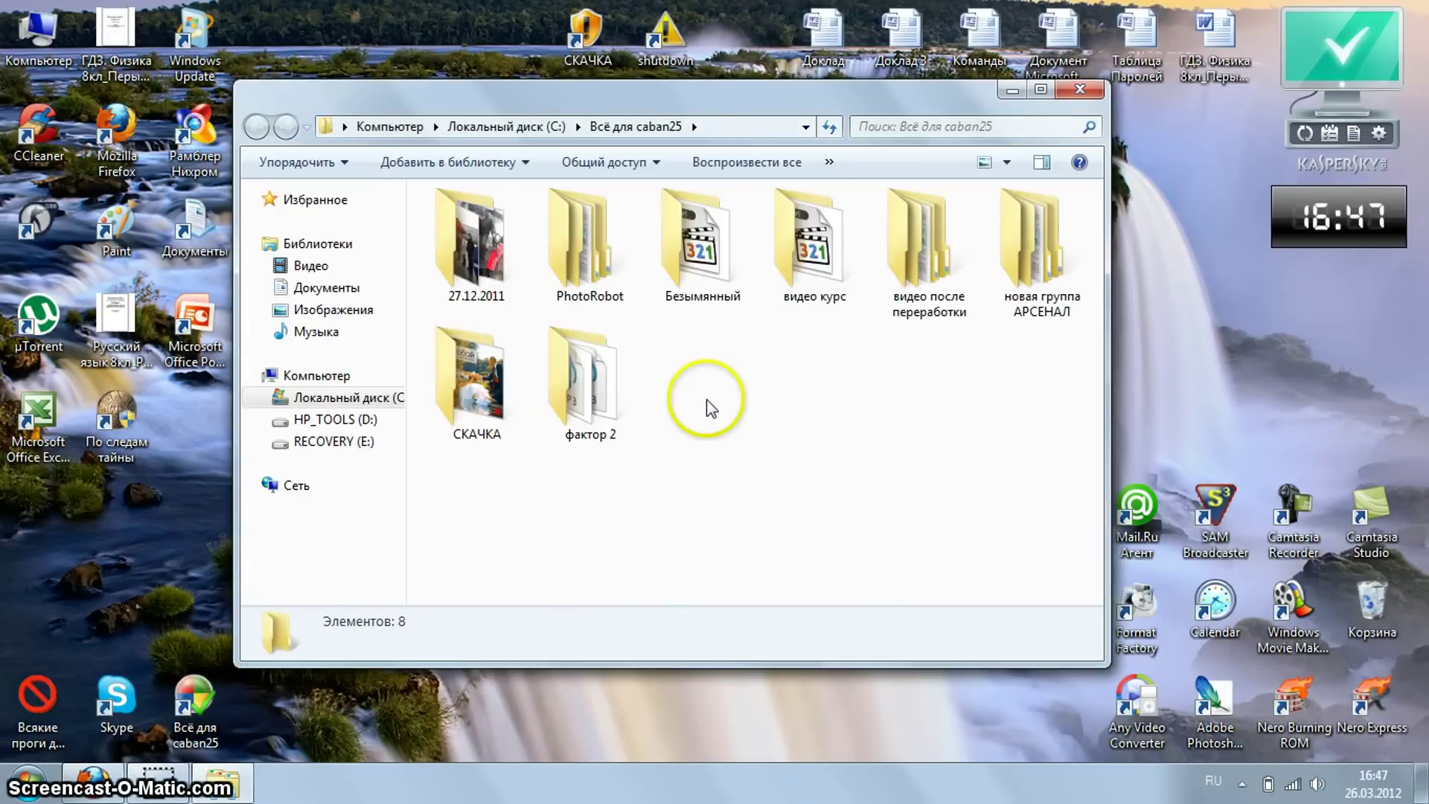
left_click(1078, 91)
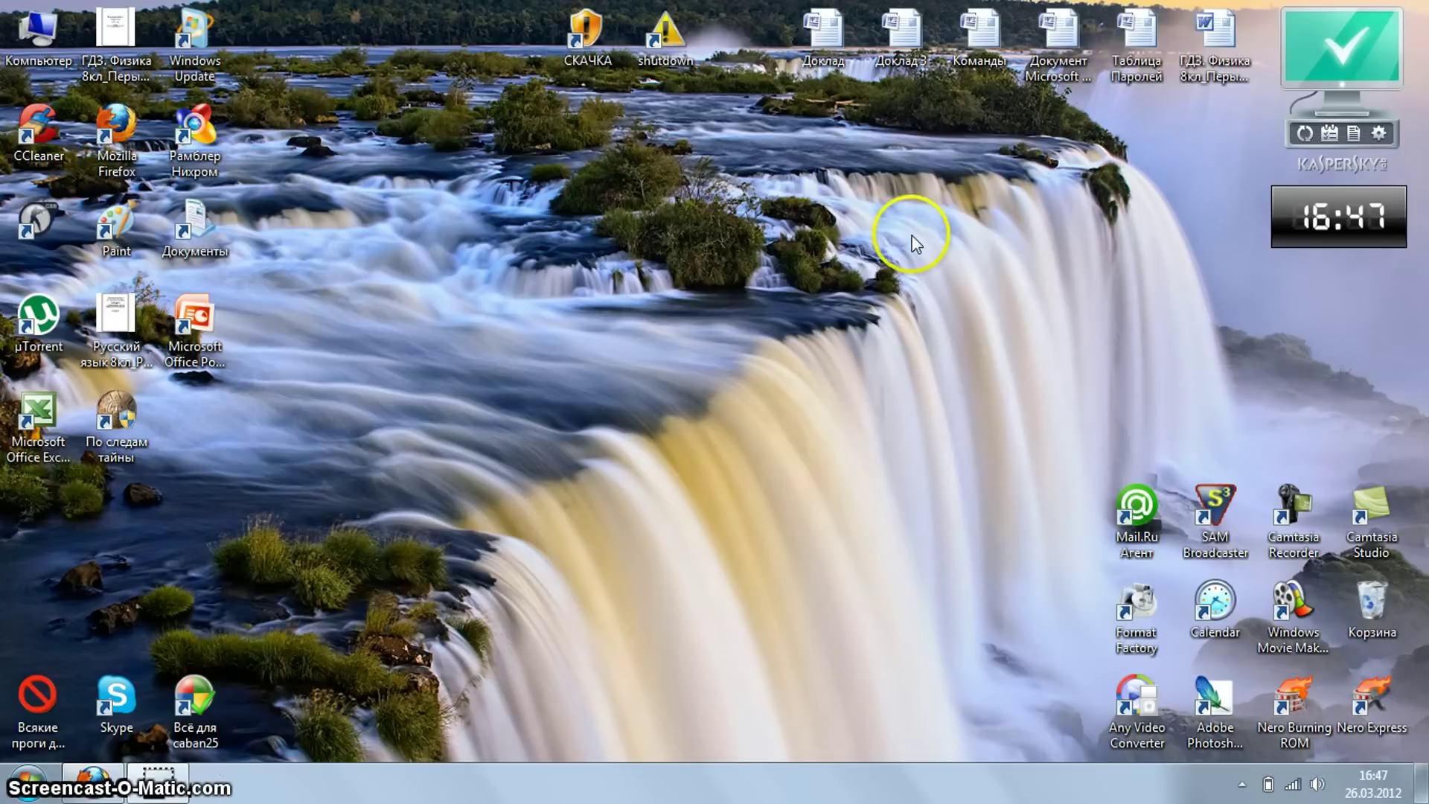